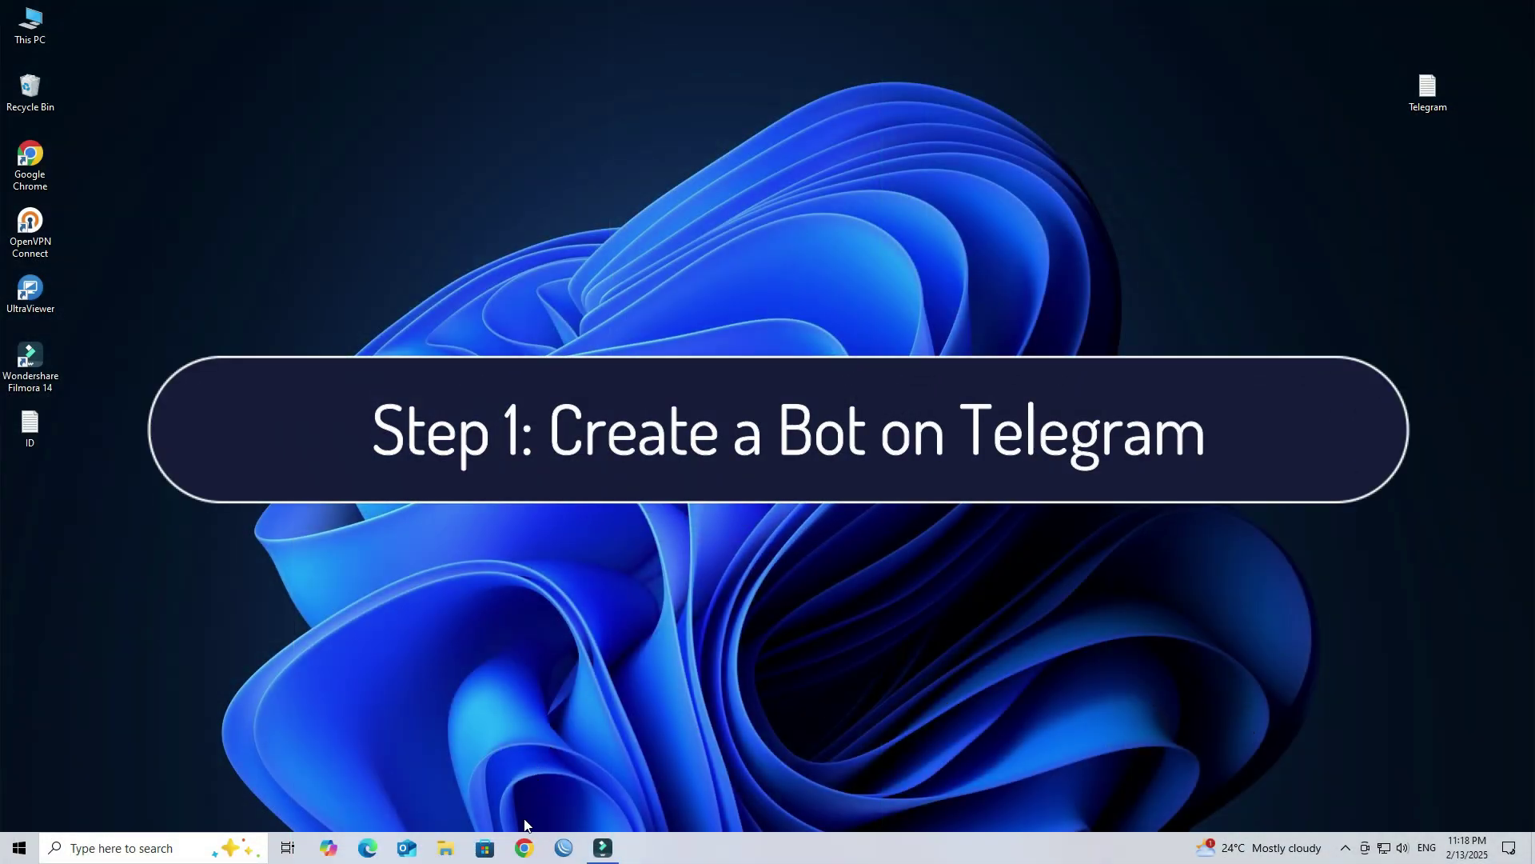
# Step: Search Google for 'telegram login' in a new Chrome window
pyautogui.click(524, 848)
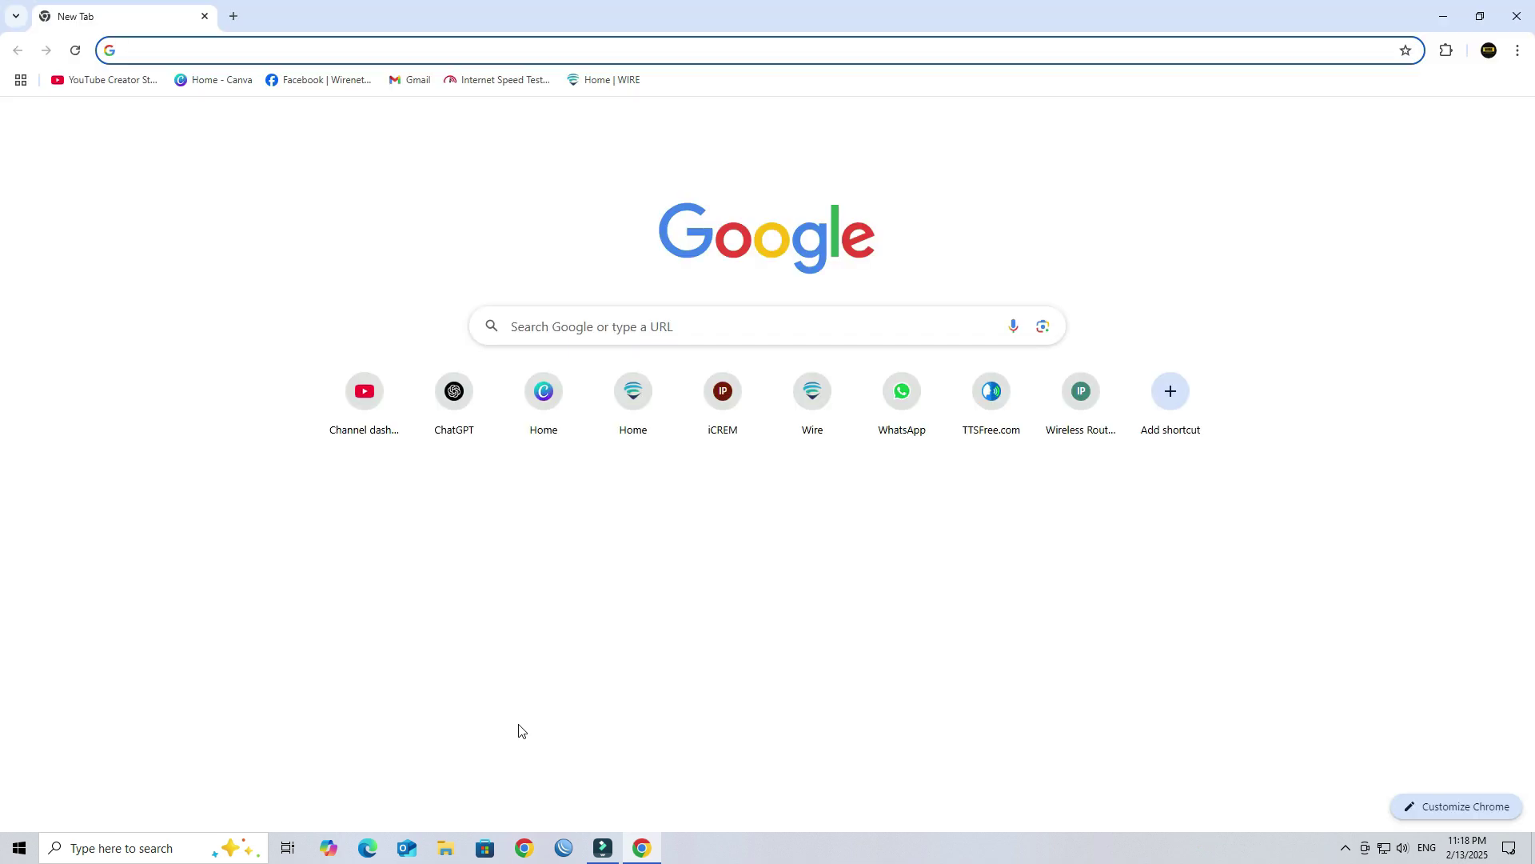
pyautogui.write('tele')
pyautogui.press('Return')
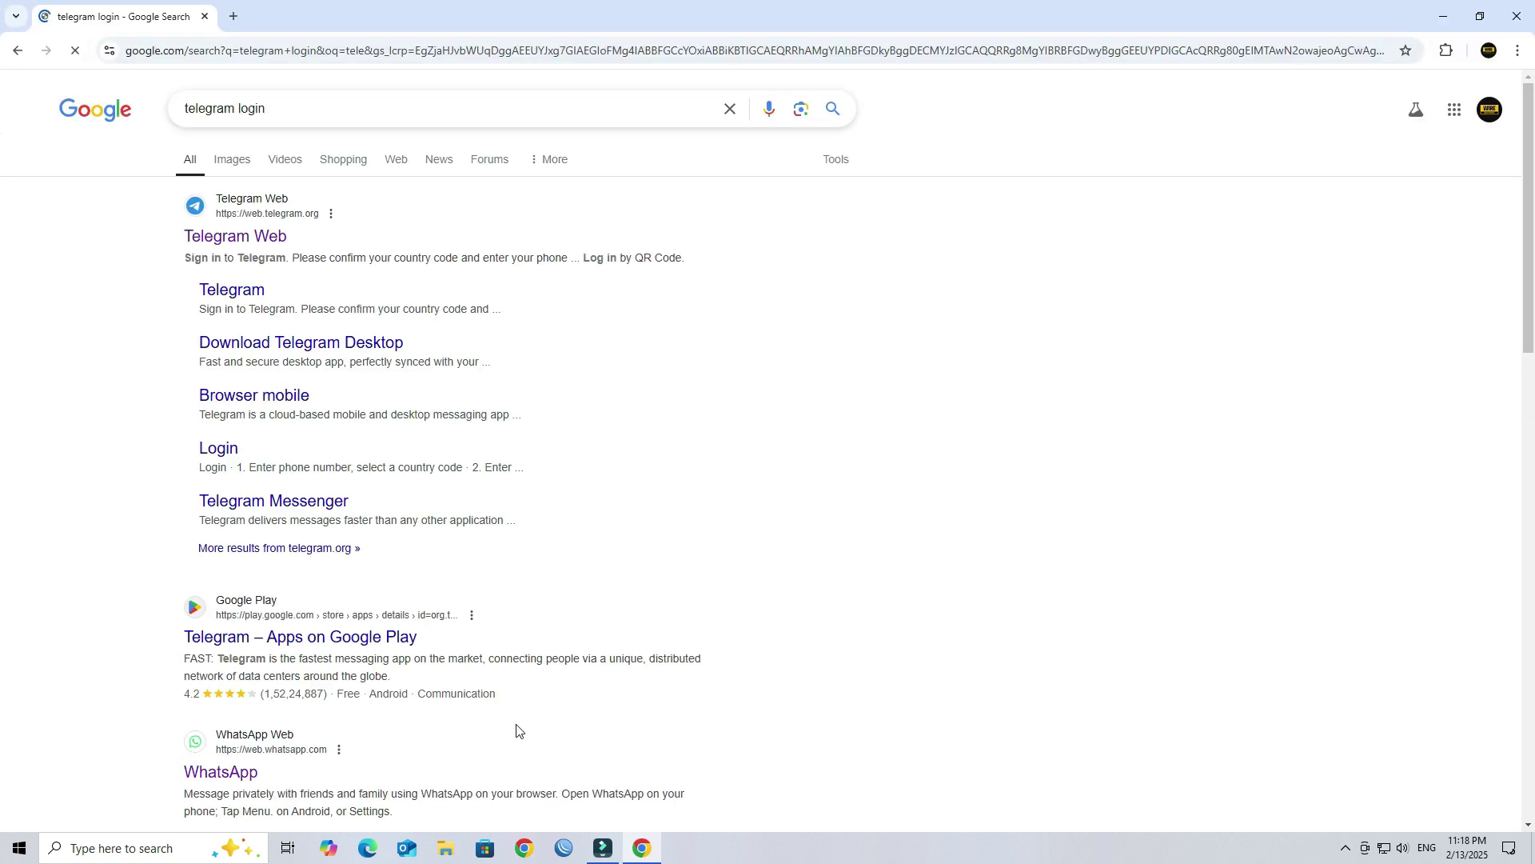
# Step: Go to Telegram Web, search 'botfather', and open the verified BotFather chat
pyautogui.click(257, 235)
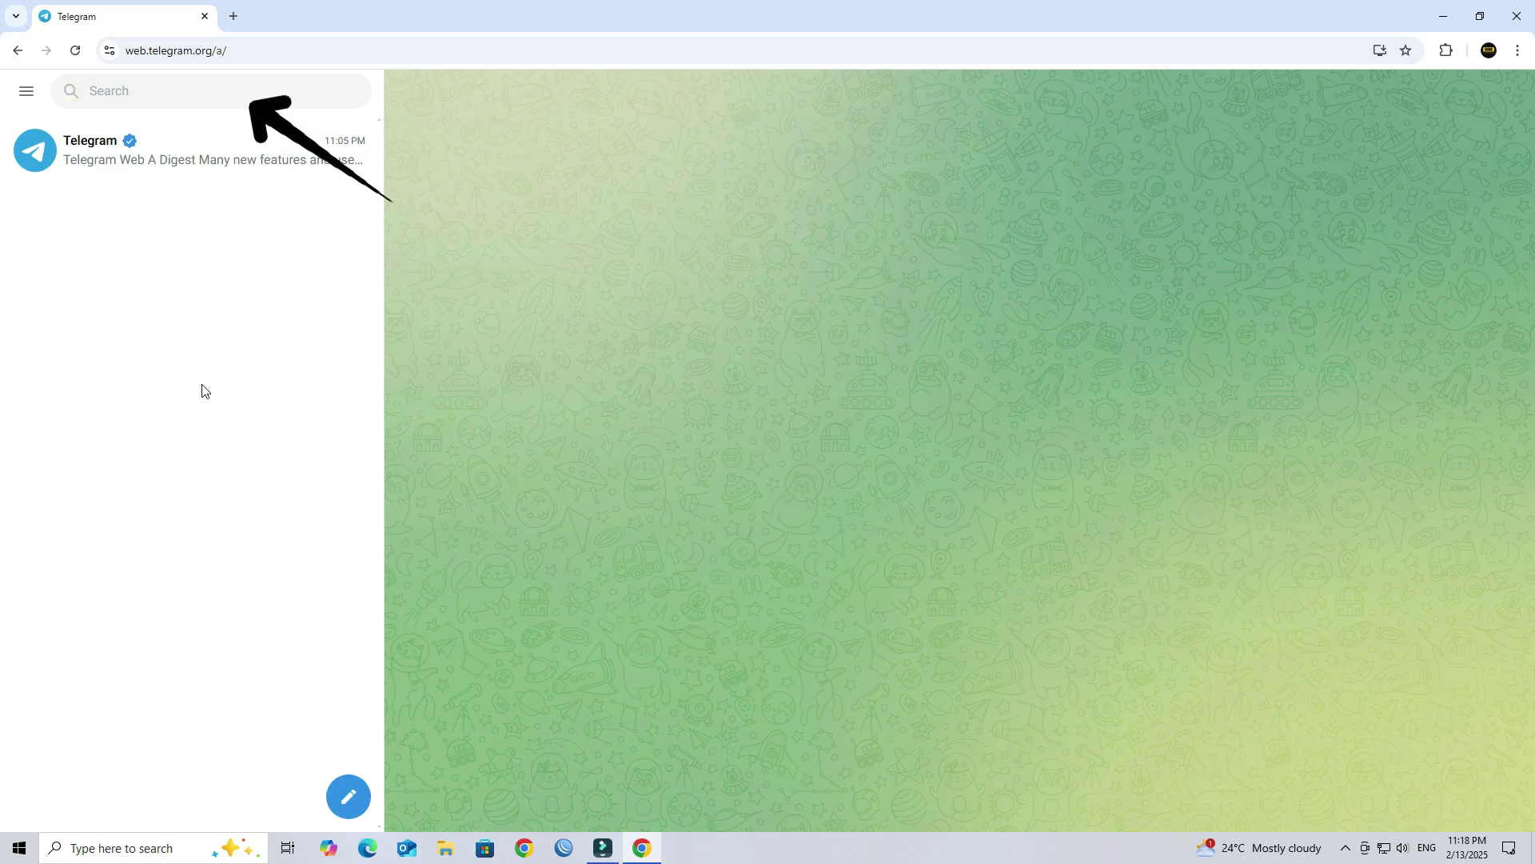
pyautogui.click(156, 94)
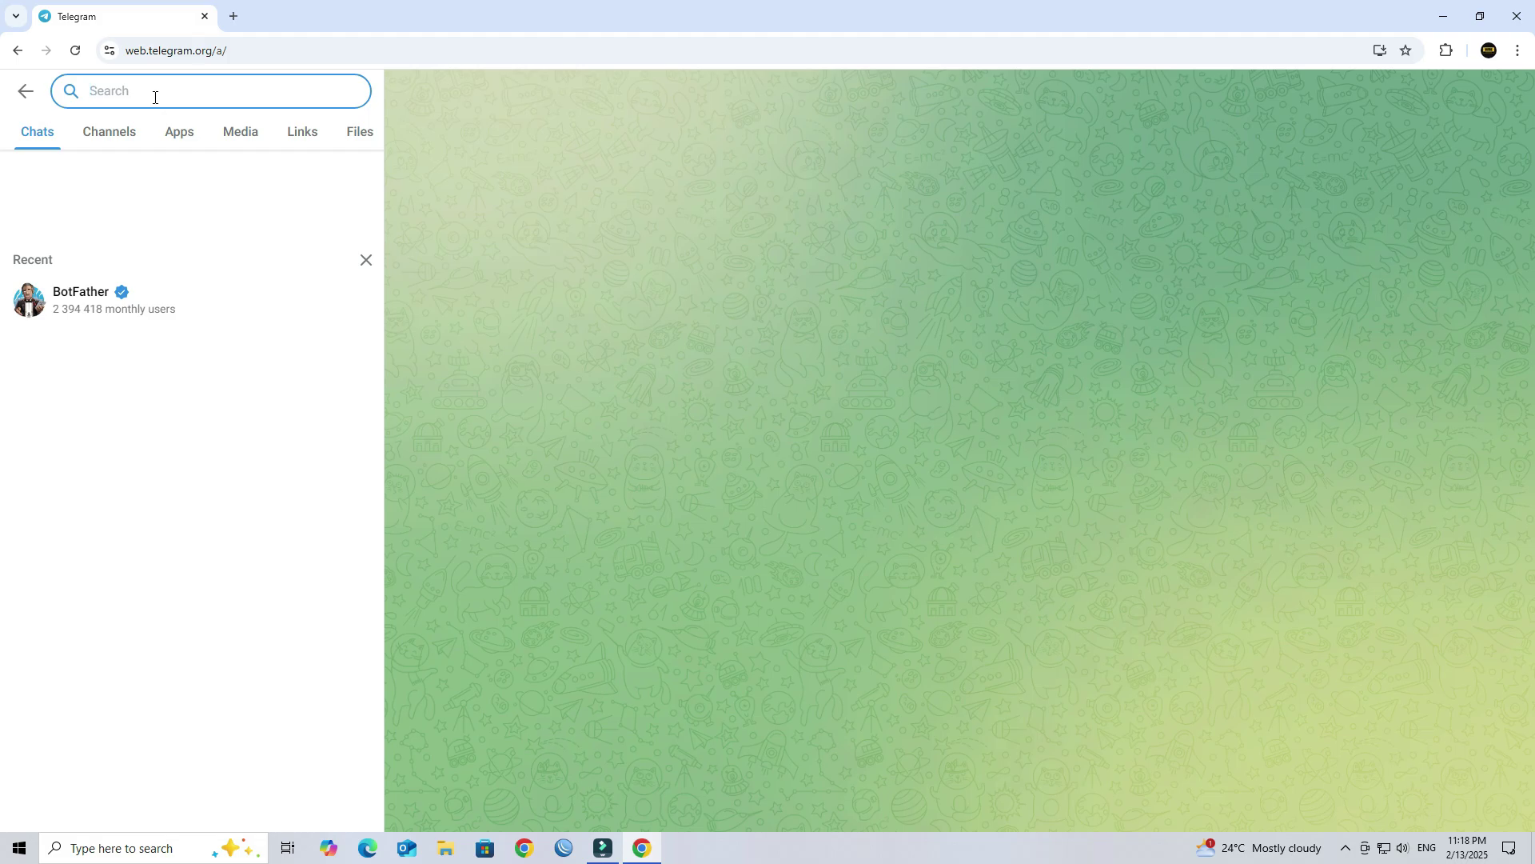
pyautogui.write('botf')
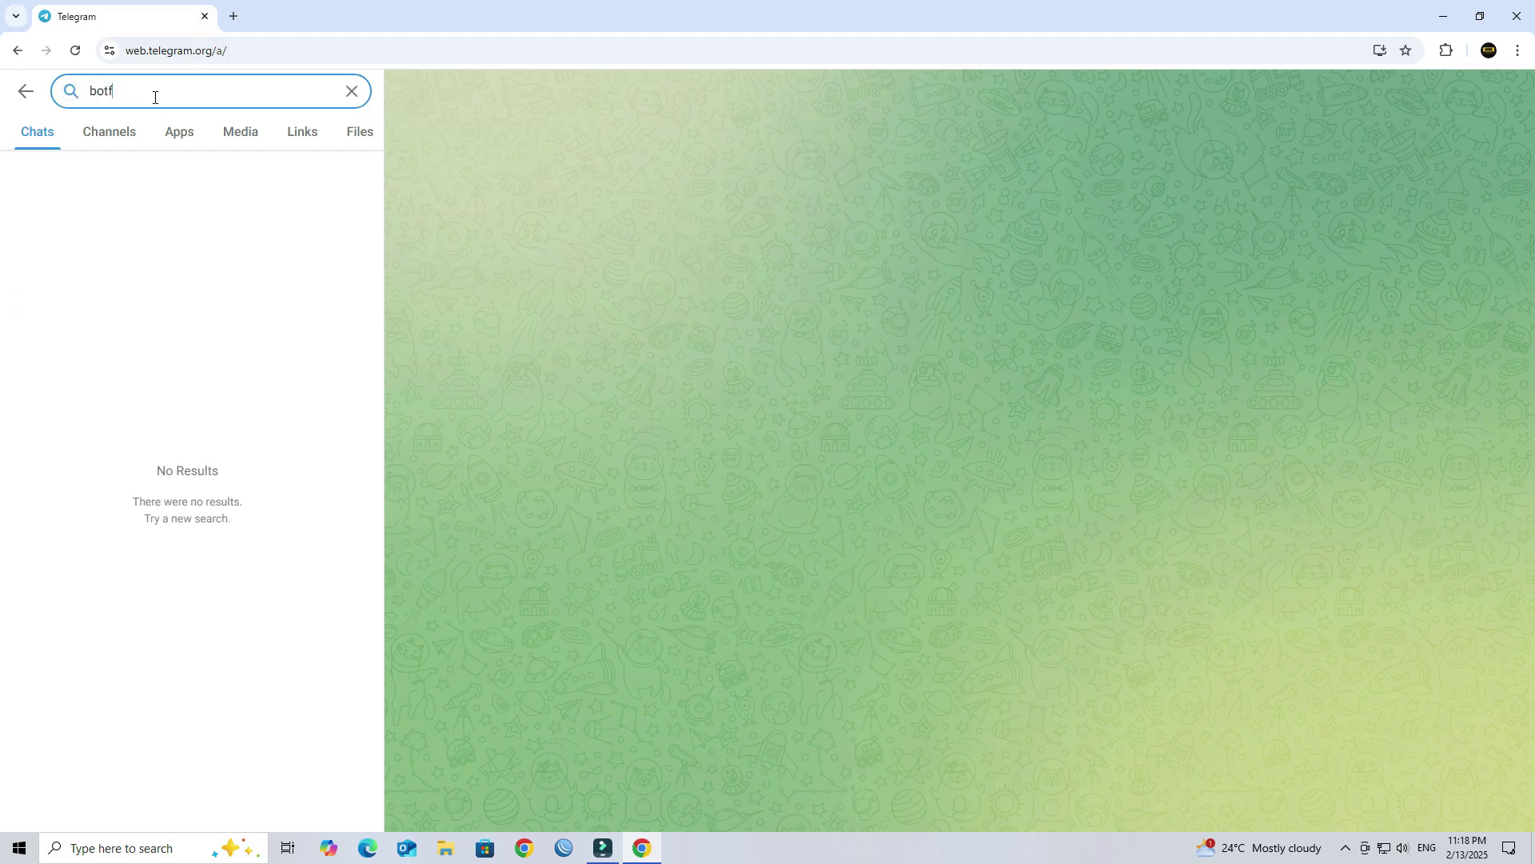
pyautogui.write('ather')
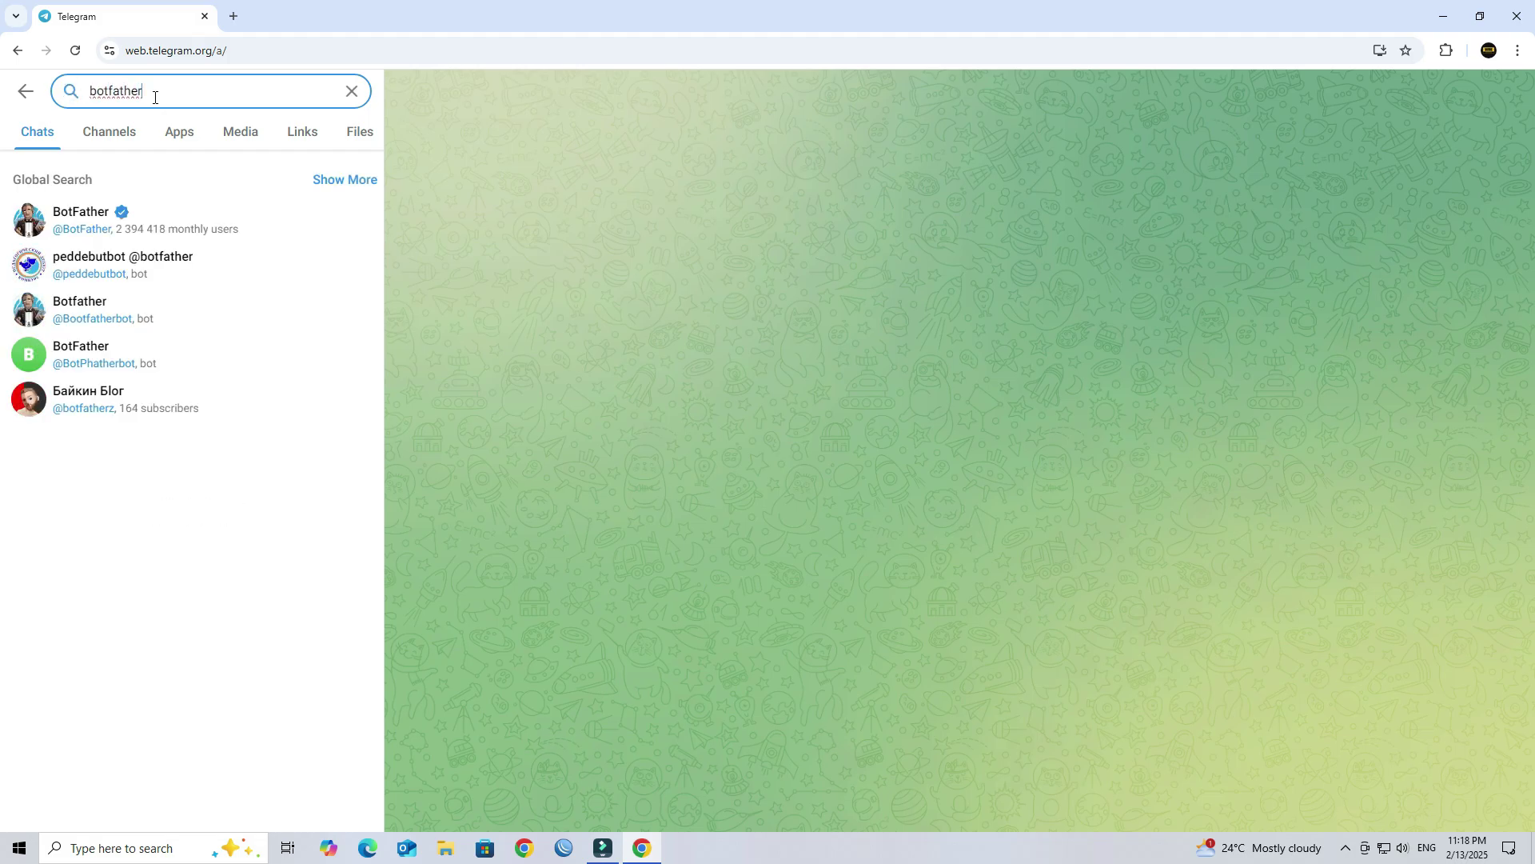
pyautogui.click(150, 238)
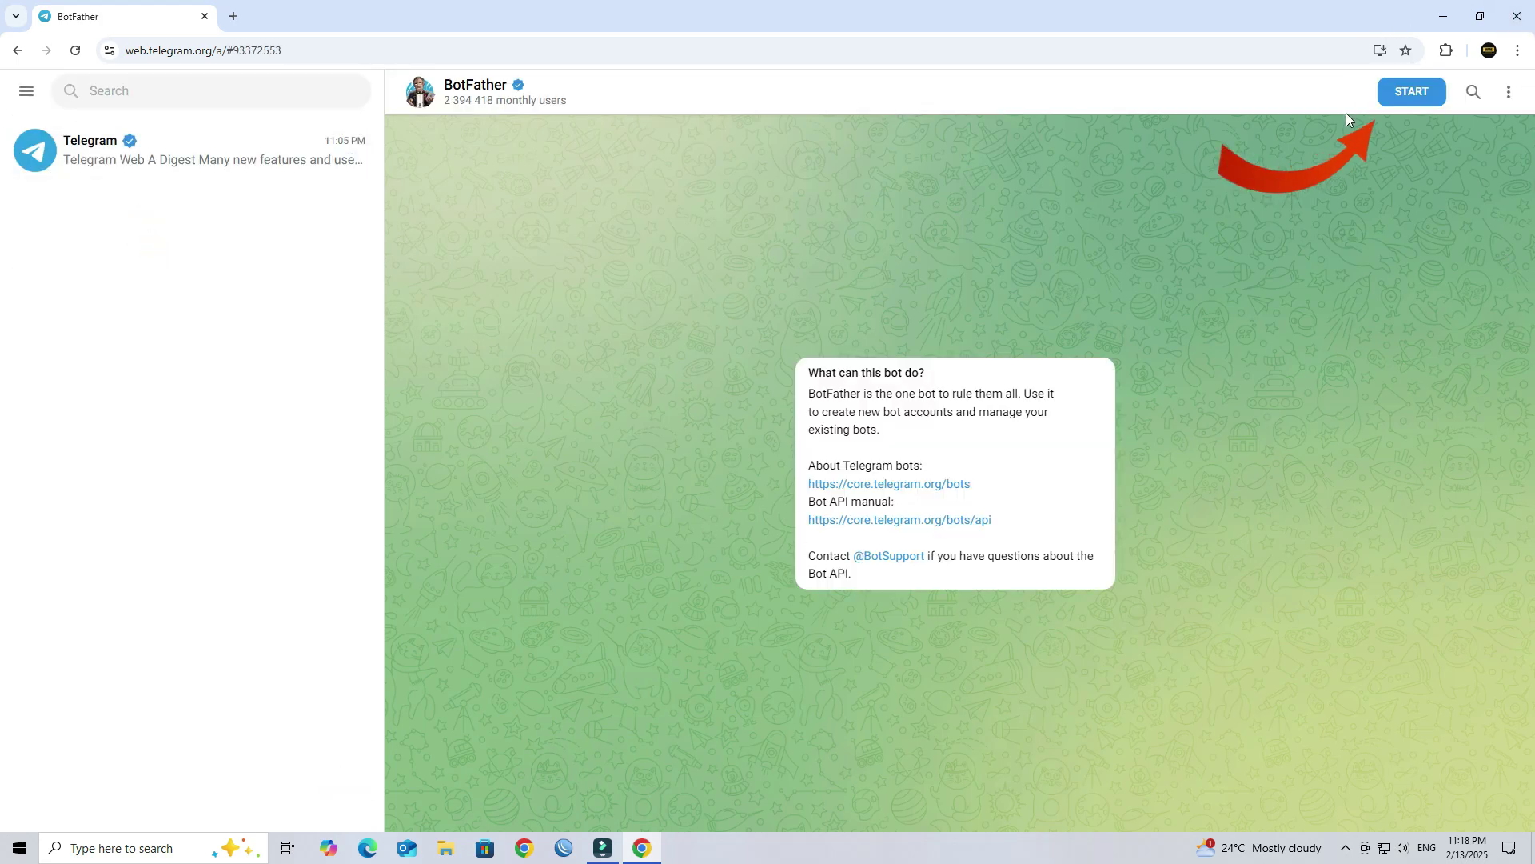
# Step: Start BotFather and send the /newbot command
pyautogui.click(1408, 101)
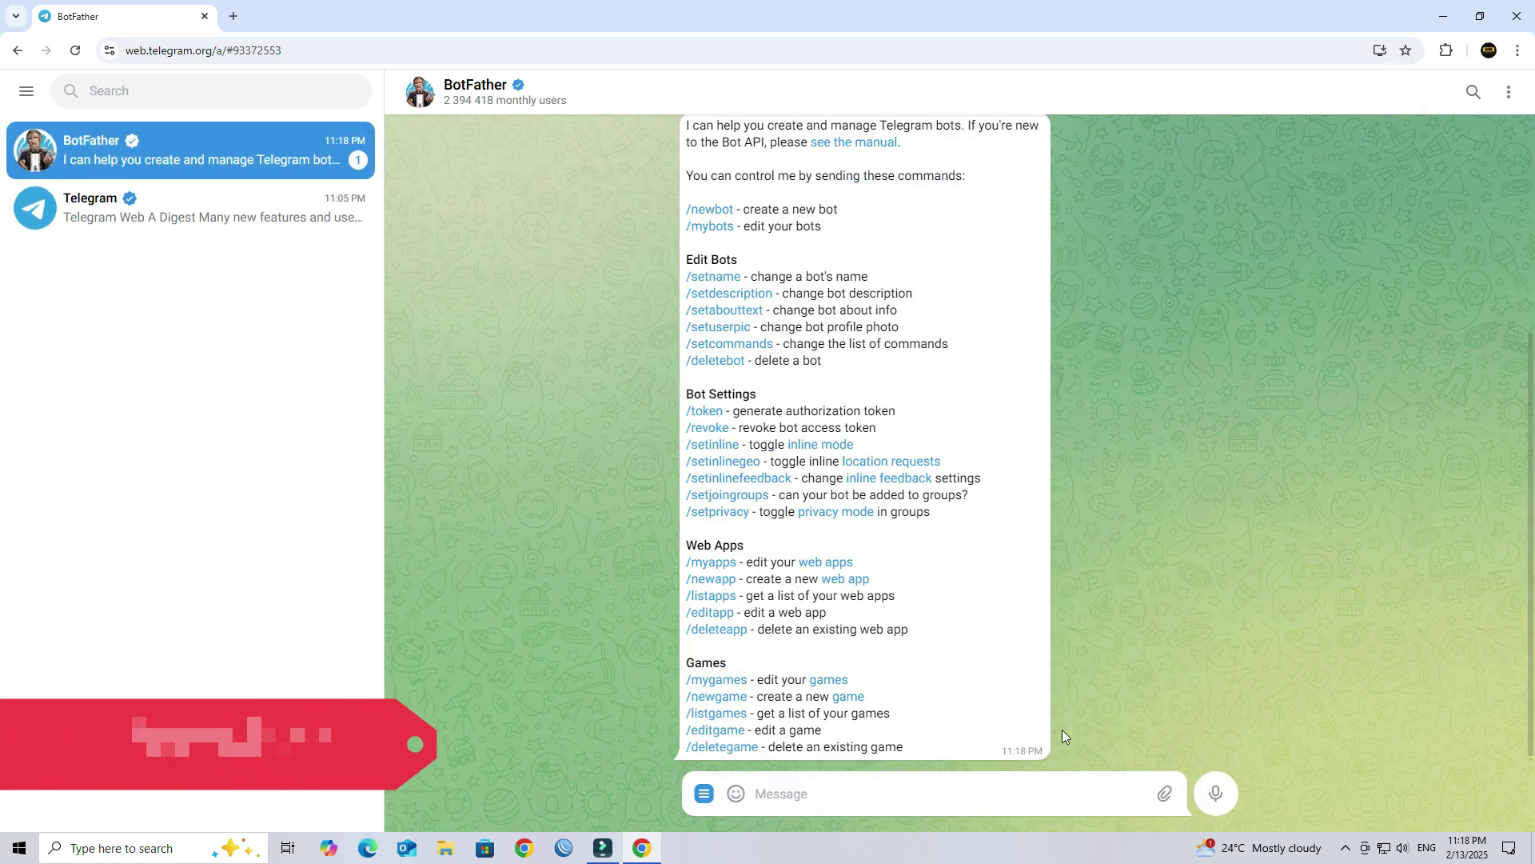
pyautogui.click(764, 792)
pyautogui.write('/')
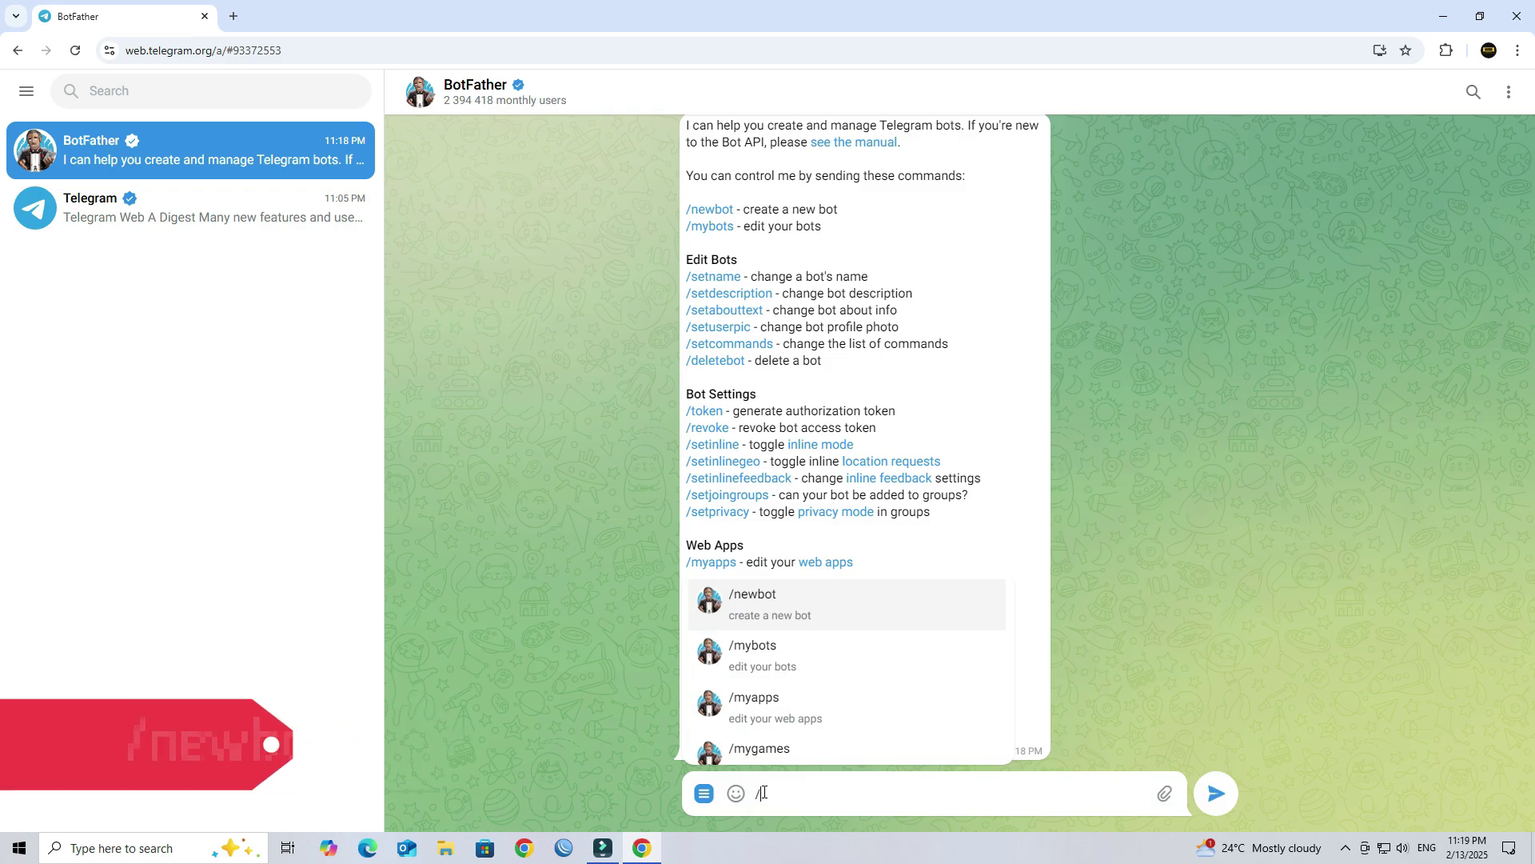
pyautogui.click(765, 599)
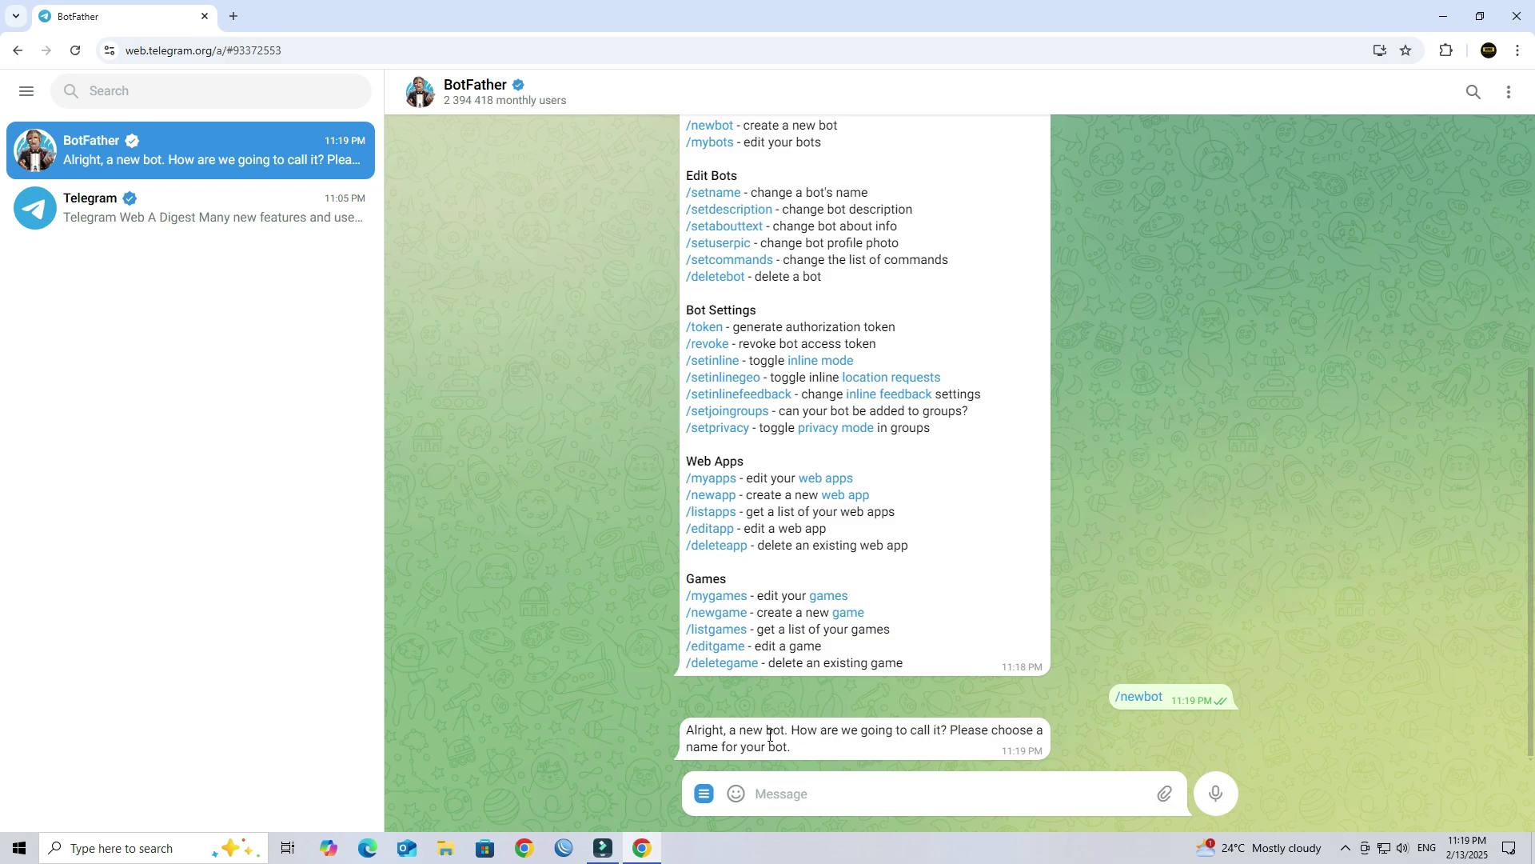
# Step: Copy 'Wire Communication' from the Telegram notes file and send it as the bot's name
pyautogui.click(1444, 16)
pyautogui.doubleClick(1439, 99)
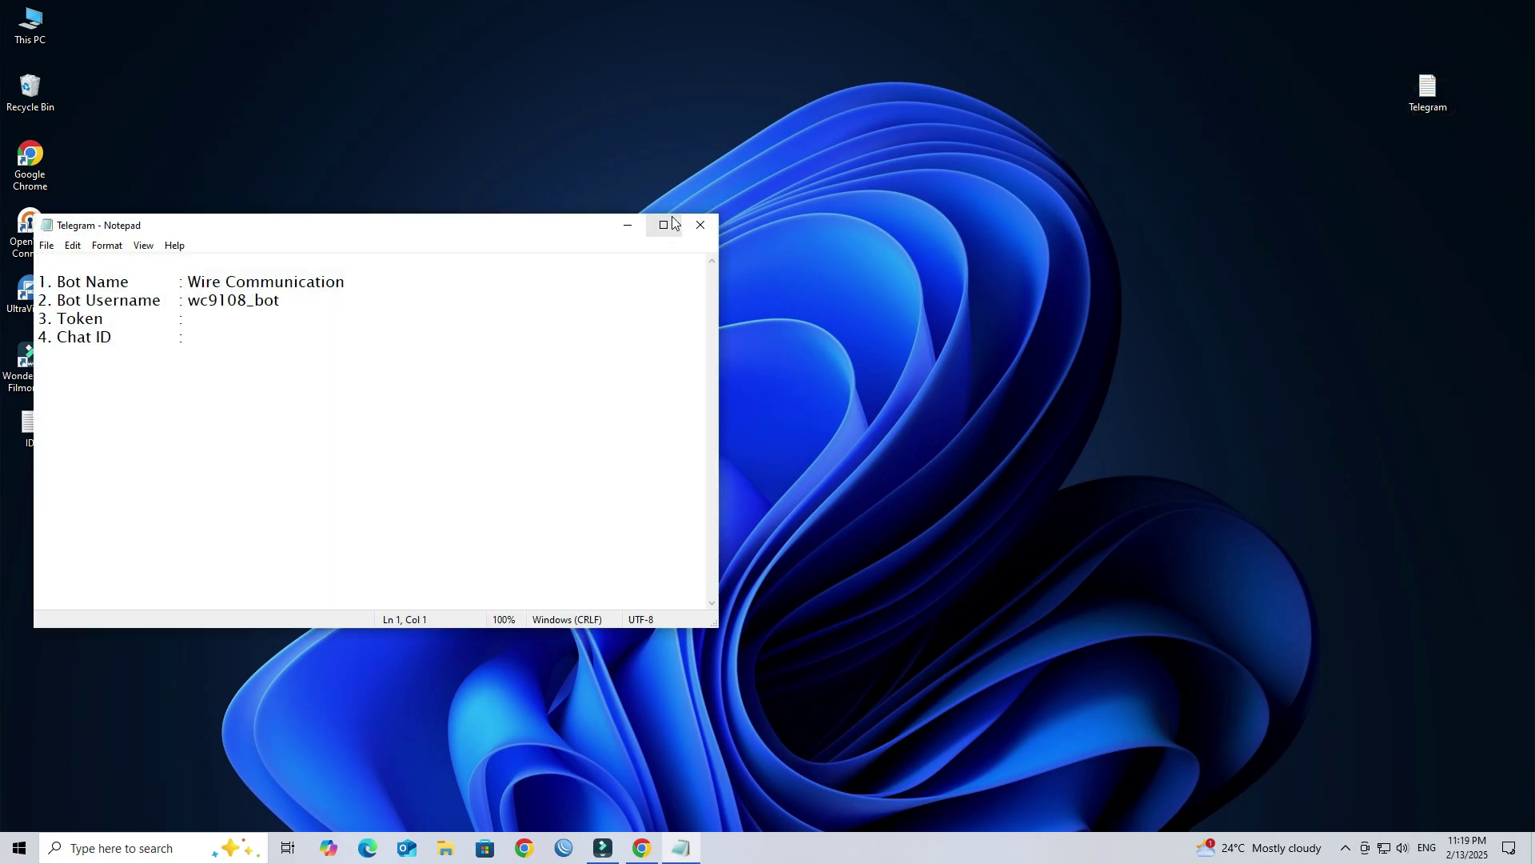
pyautogui.click(672, 216)
pyautogui.moveTo(157, 60); pyautogui.dragTo(310, 61)
pyautogui.hotkey('ctrl', 'c')
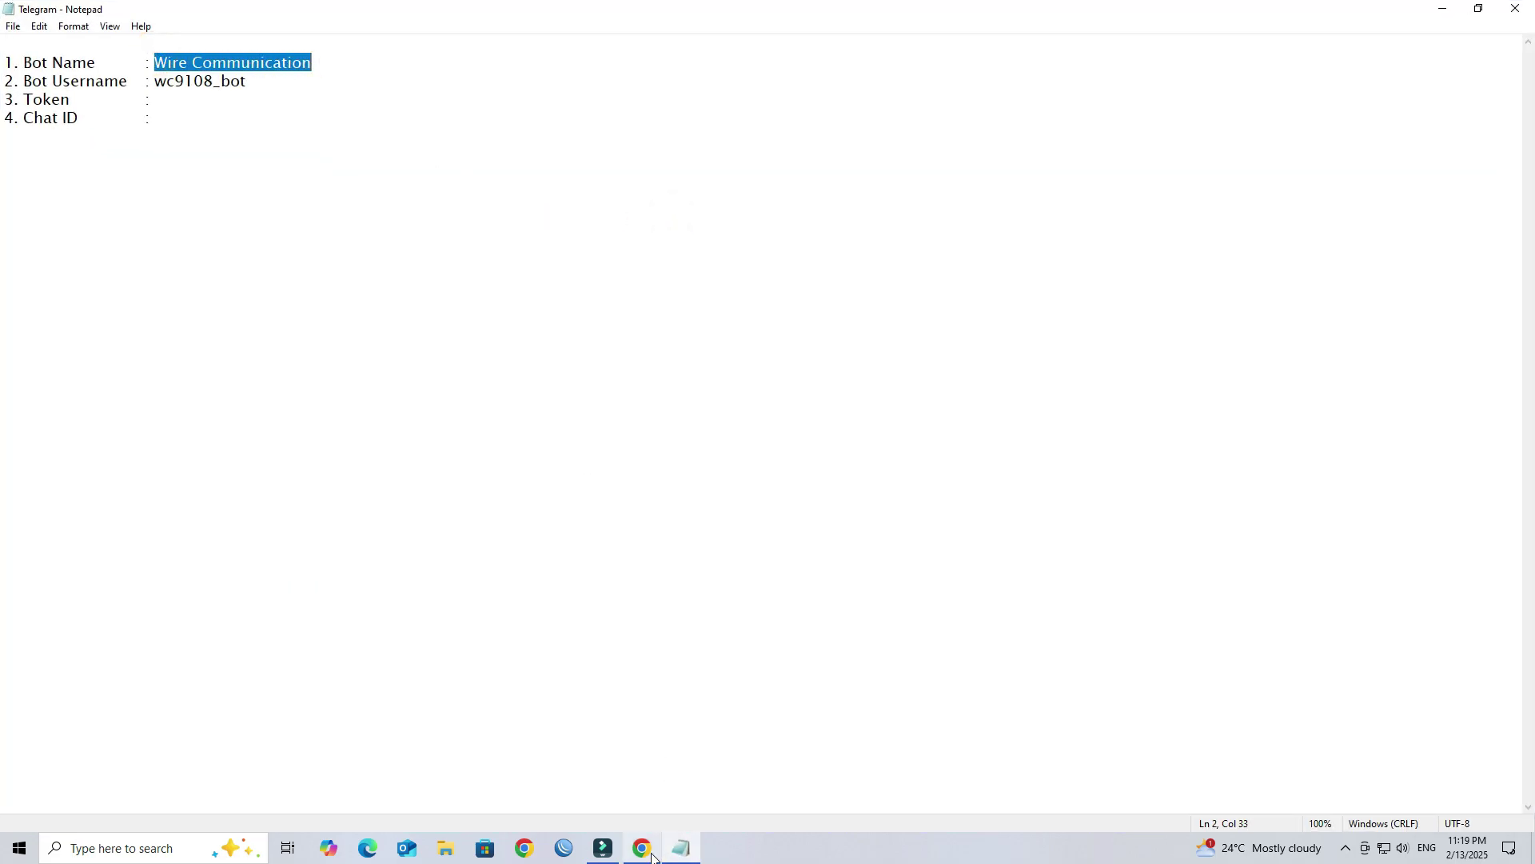
pyautogui.click(642, 848)
pyautogui.click(789, 796)
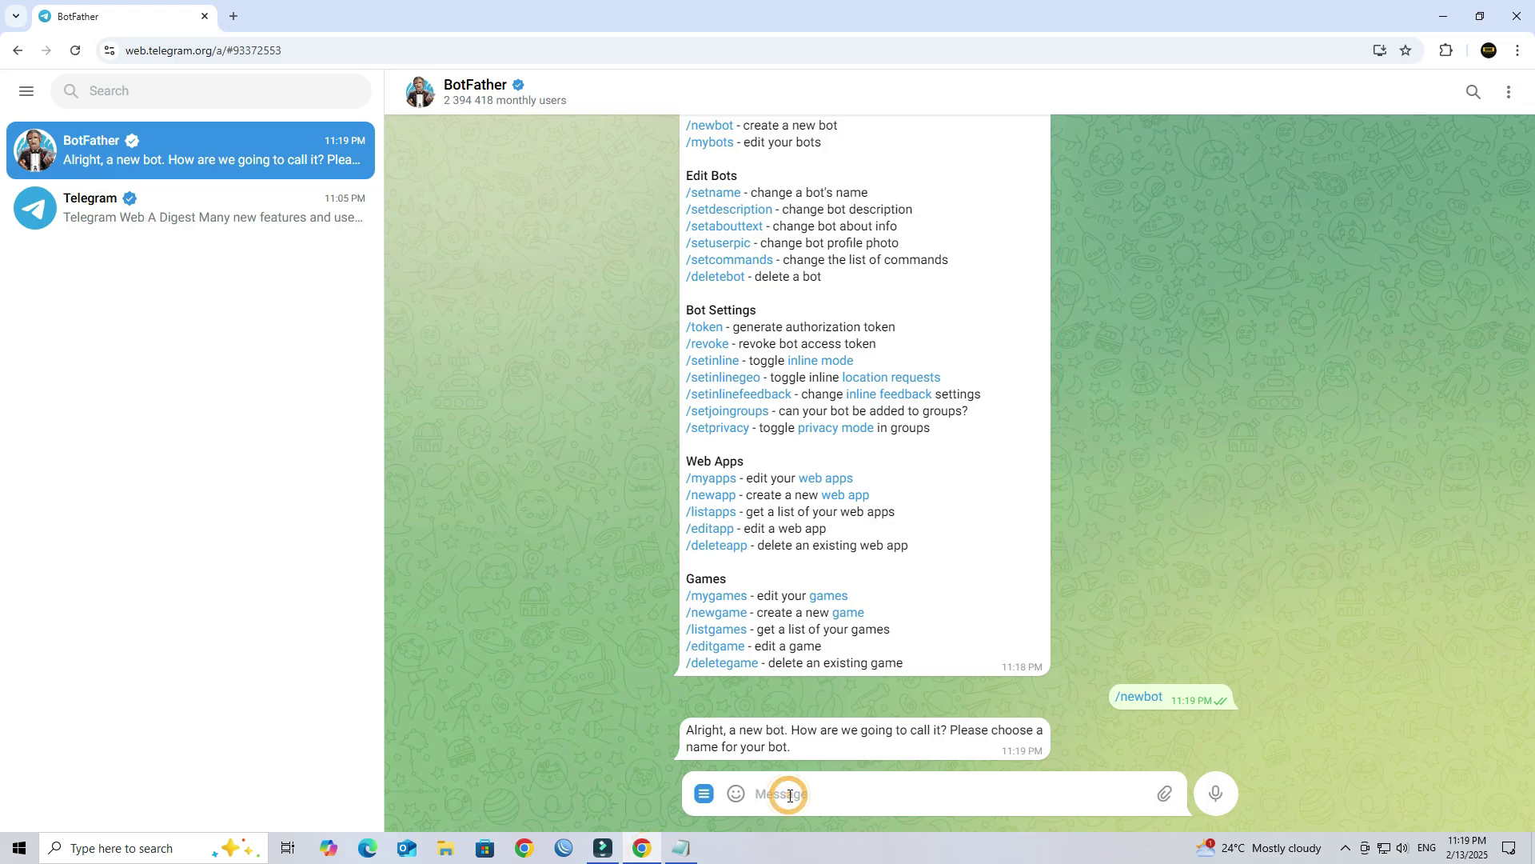
pyautogui.hotkey('ctrl', 'v')
pyautogui.press('Return')
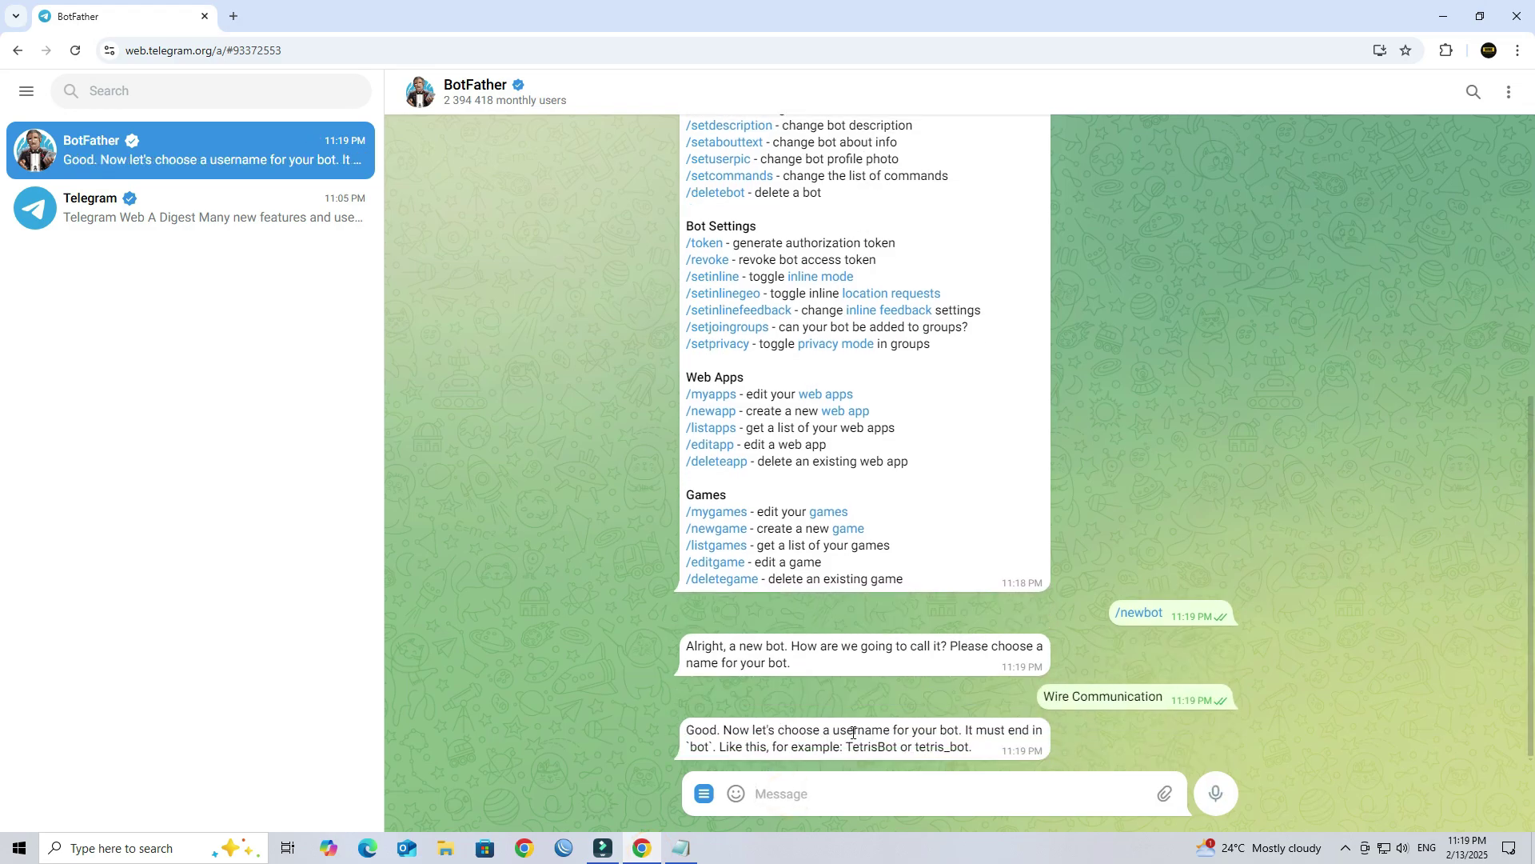
# Step: Copy wc9108_bot from the notes and send it to BotFather as the bot username
pyautogui.moveTo(834, 729); pyautogui.dragTo(893, 729)
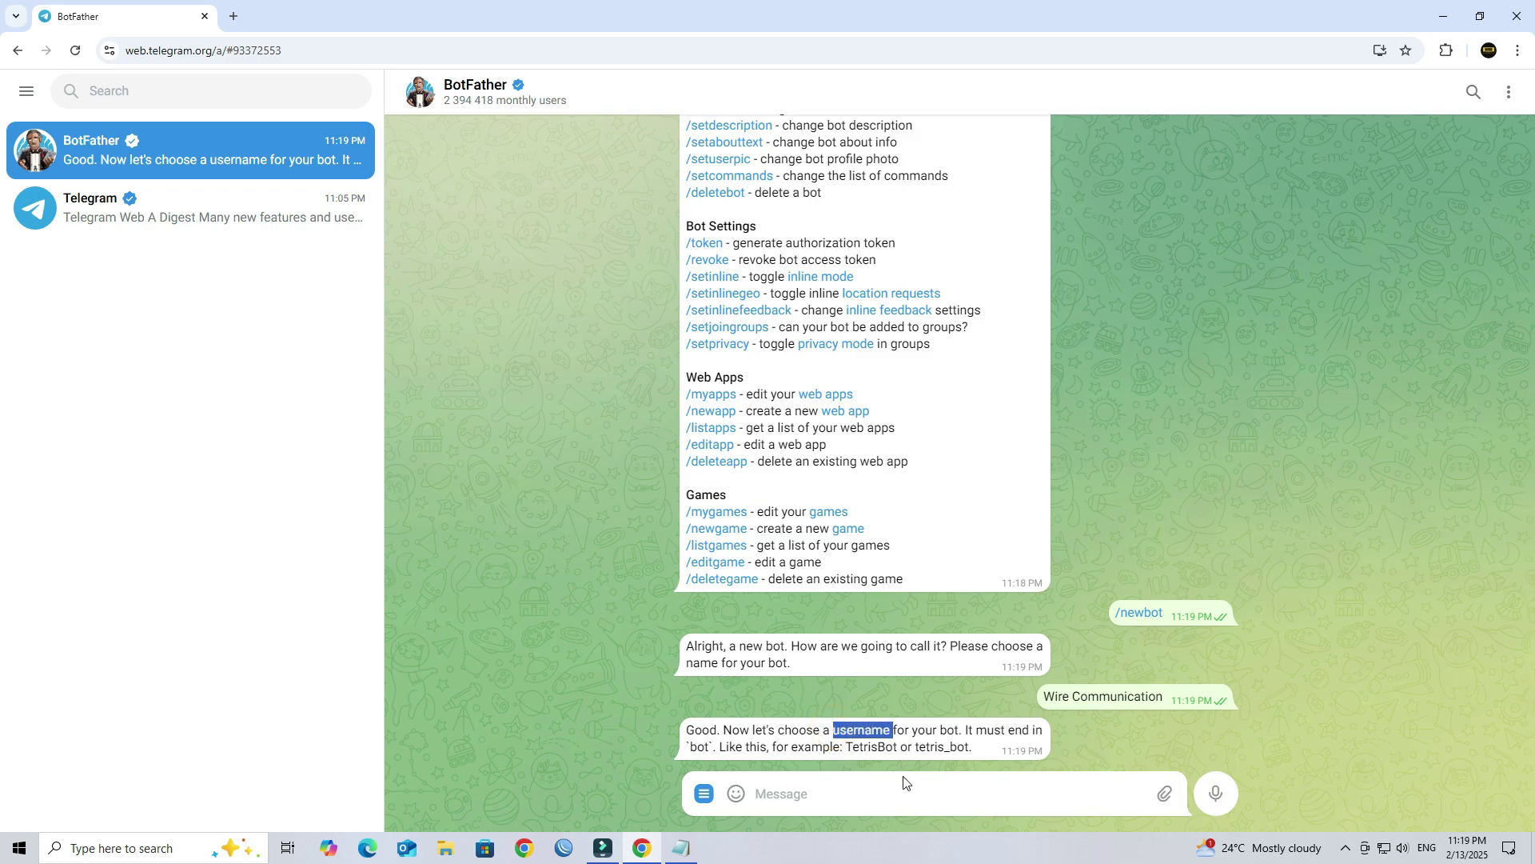
pyautogui.click(1443, 16)
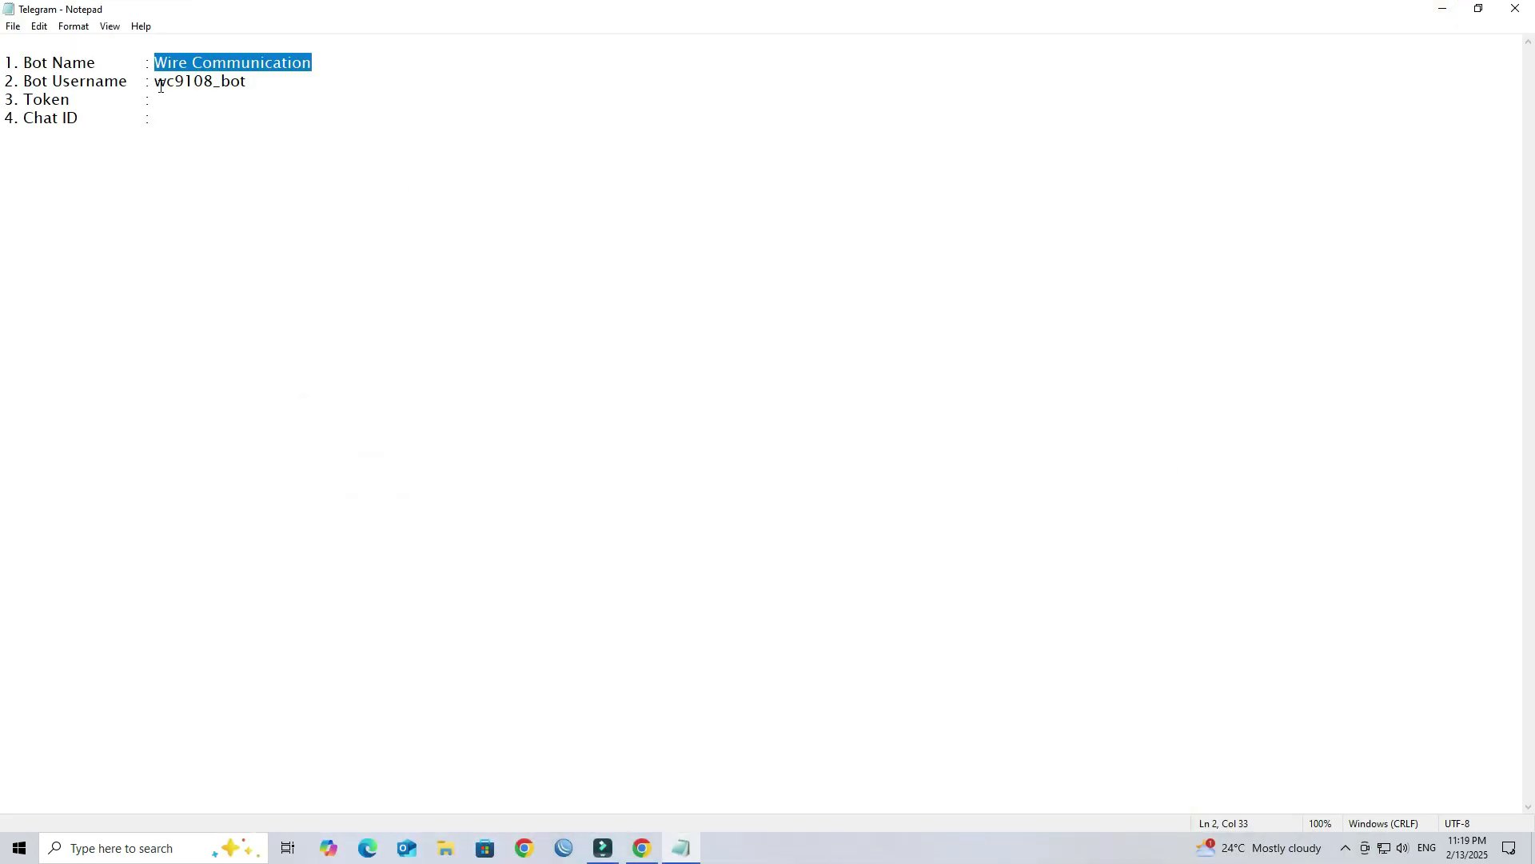
pyautogui.moveTo(157, 82); pyautogui.dragTo(246, 82)
pyautogui.hotkey('ctrl', 'c')
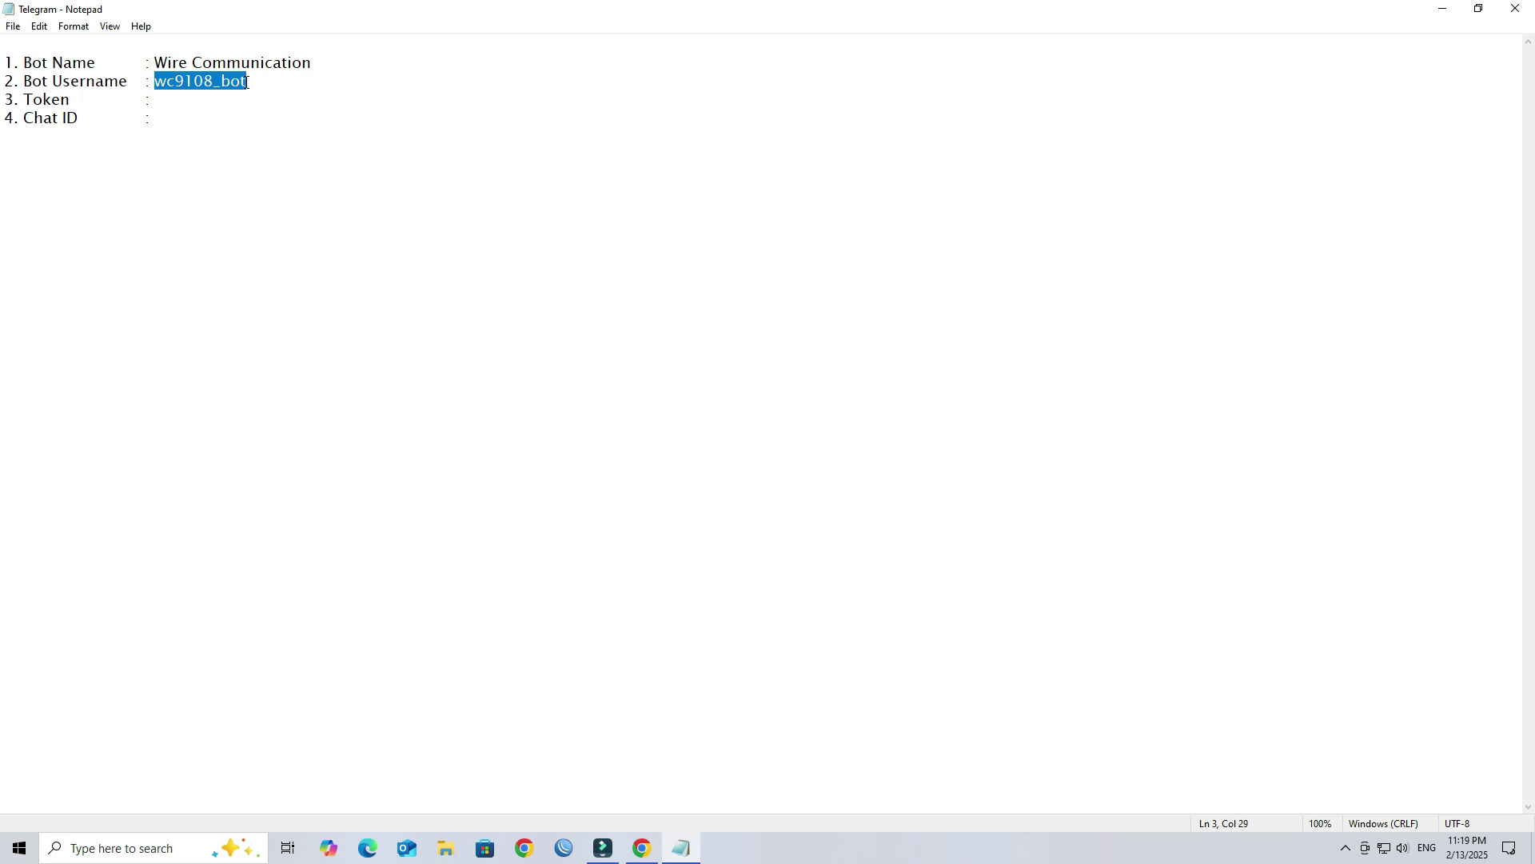
pyautogui.click(642, 847)
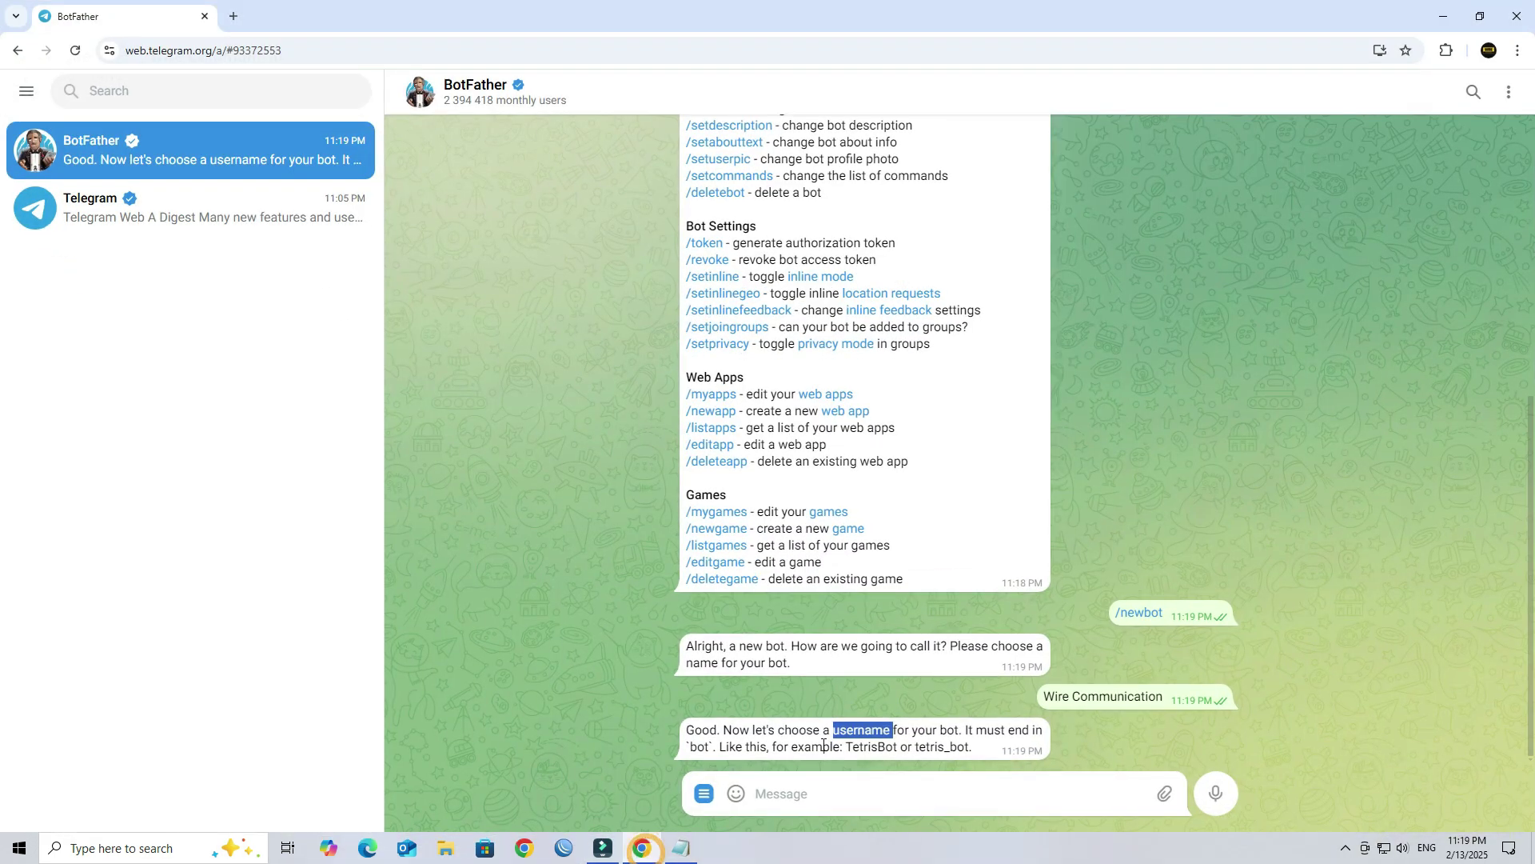
pyautogui.click(819, 799)
pyautogui.hotkey('ctrl', 'v')
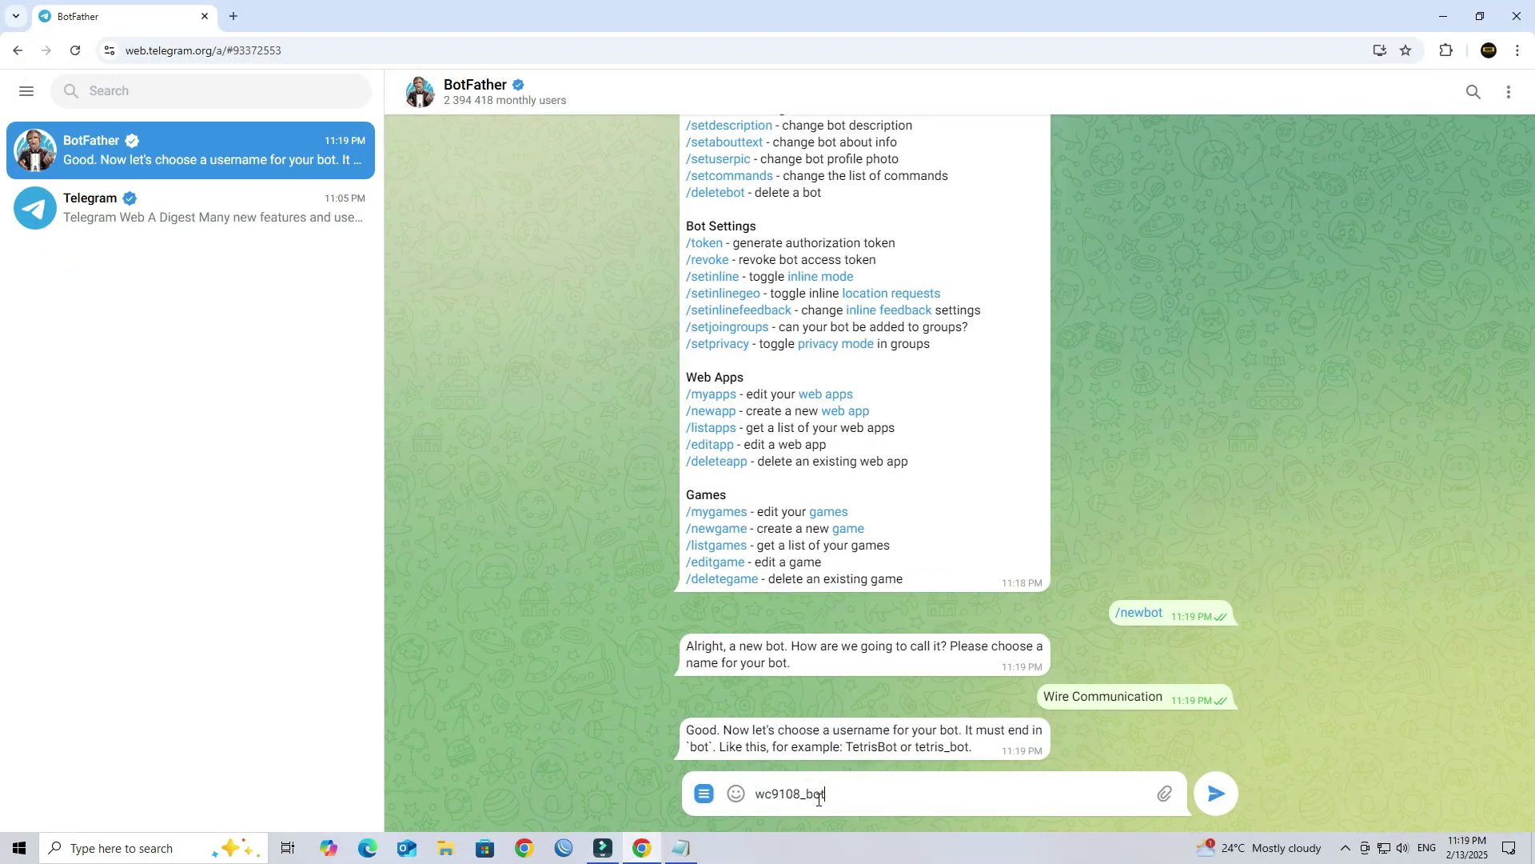
pyautogui.press('Return')
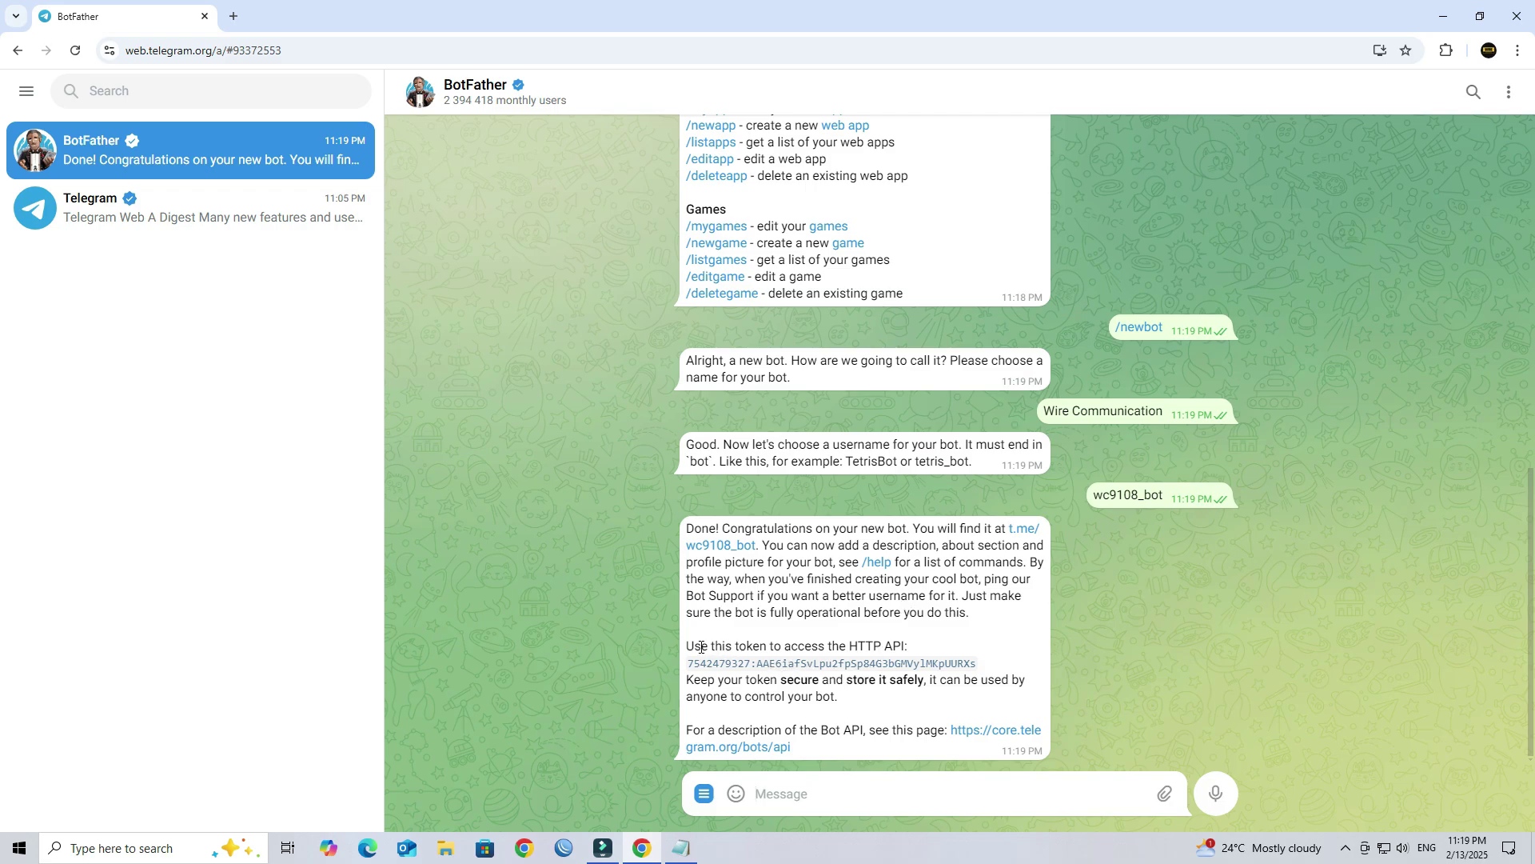
# Step: Copy the bot's HTTP API token, paste it after 'Token :' in the notes, and save
pyautogui.moveTo(682, 651); pyautogui.dragTo(910, 647)
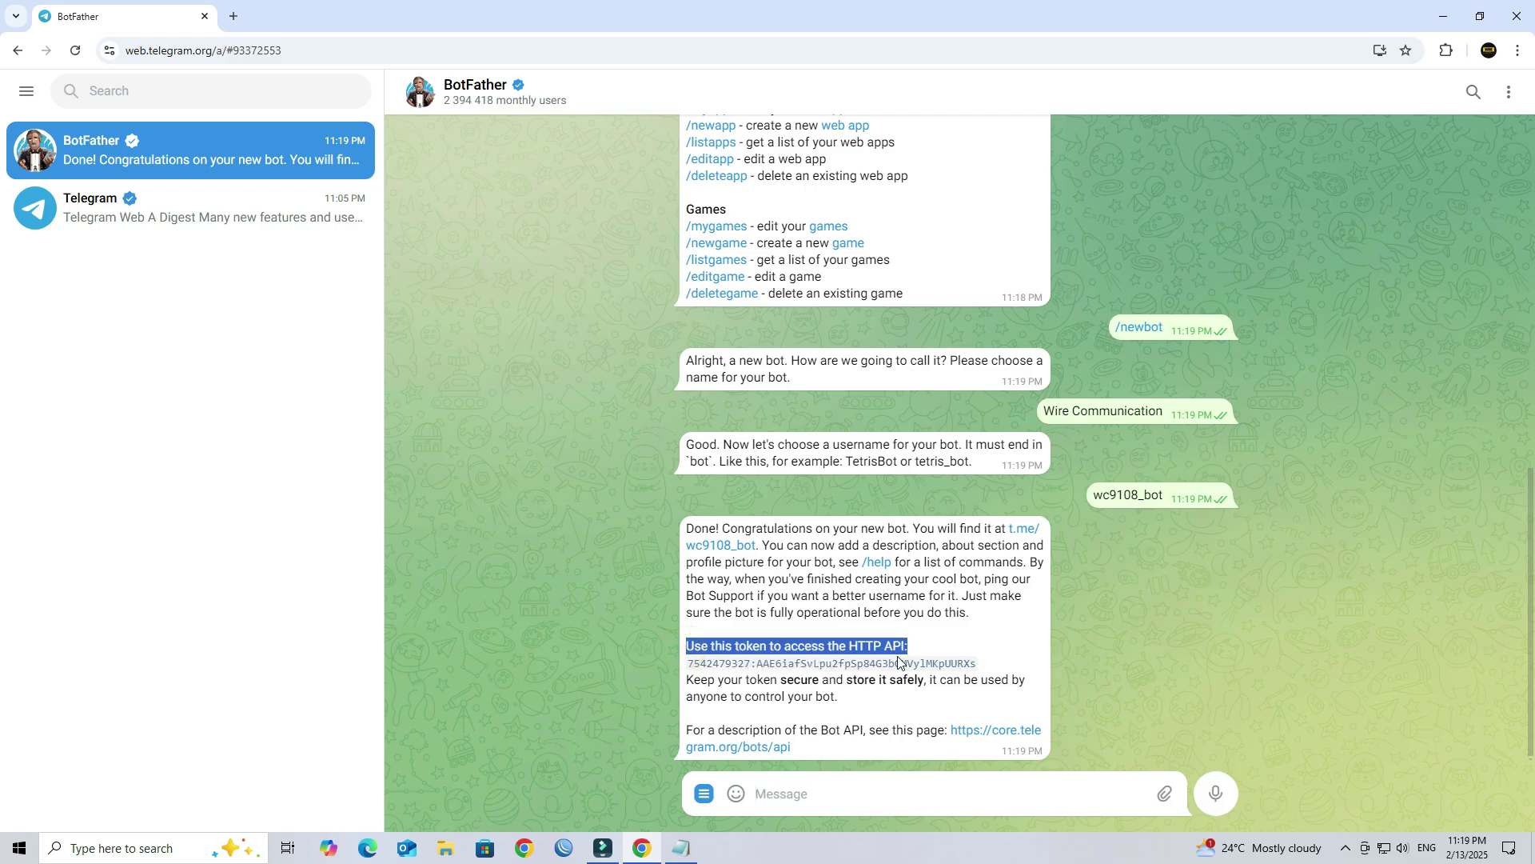
pyautogui.click(1019, 660)
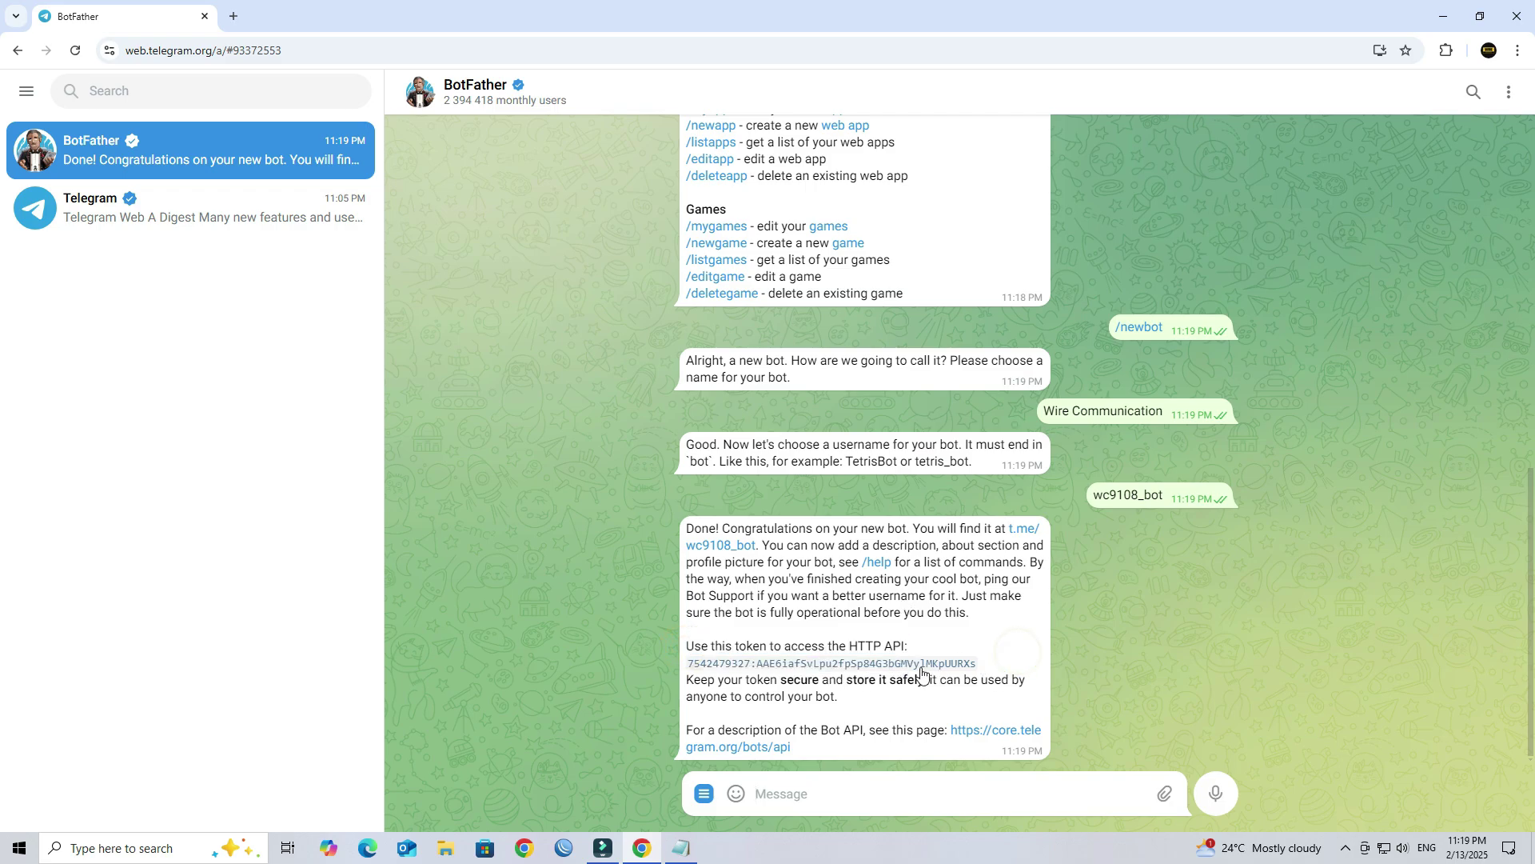
pyautogui.click(922, 667)
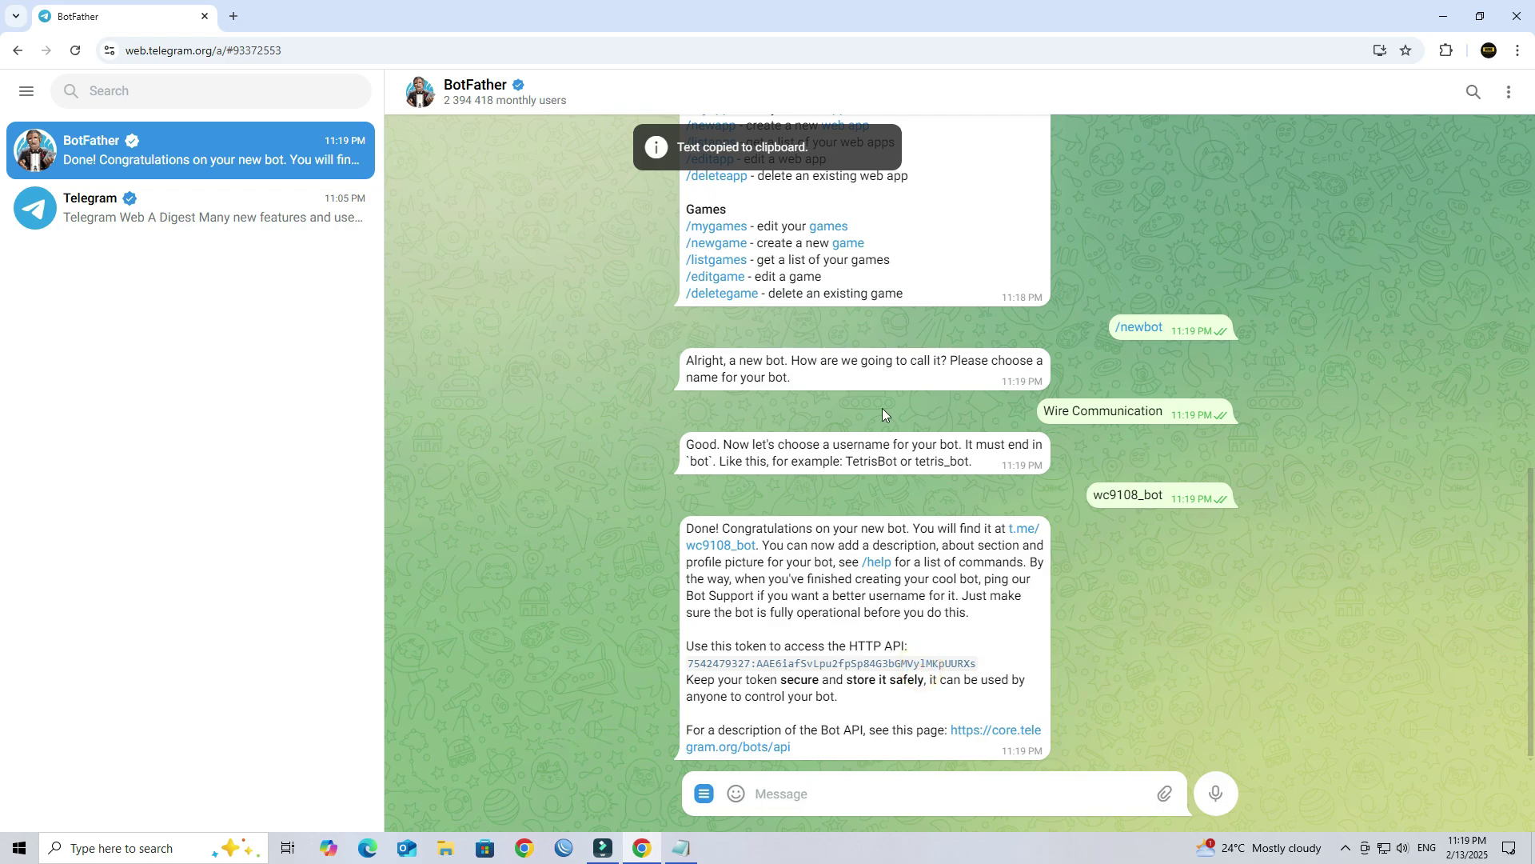
pyautogui.click(1443, 16)
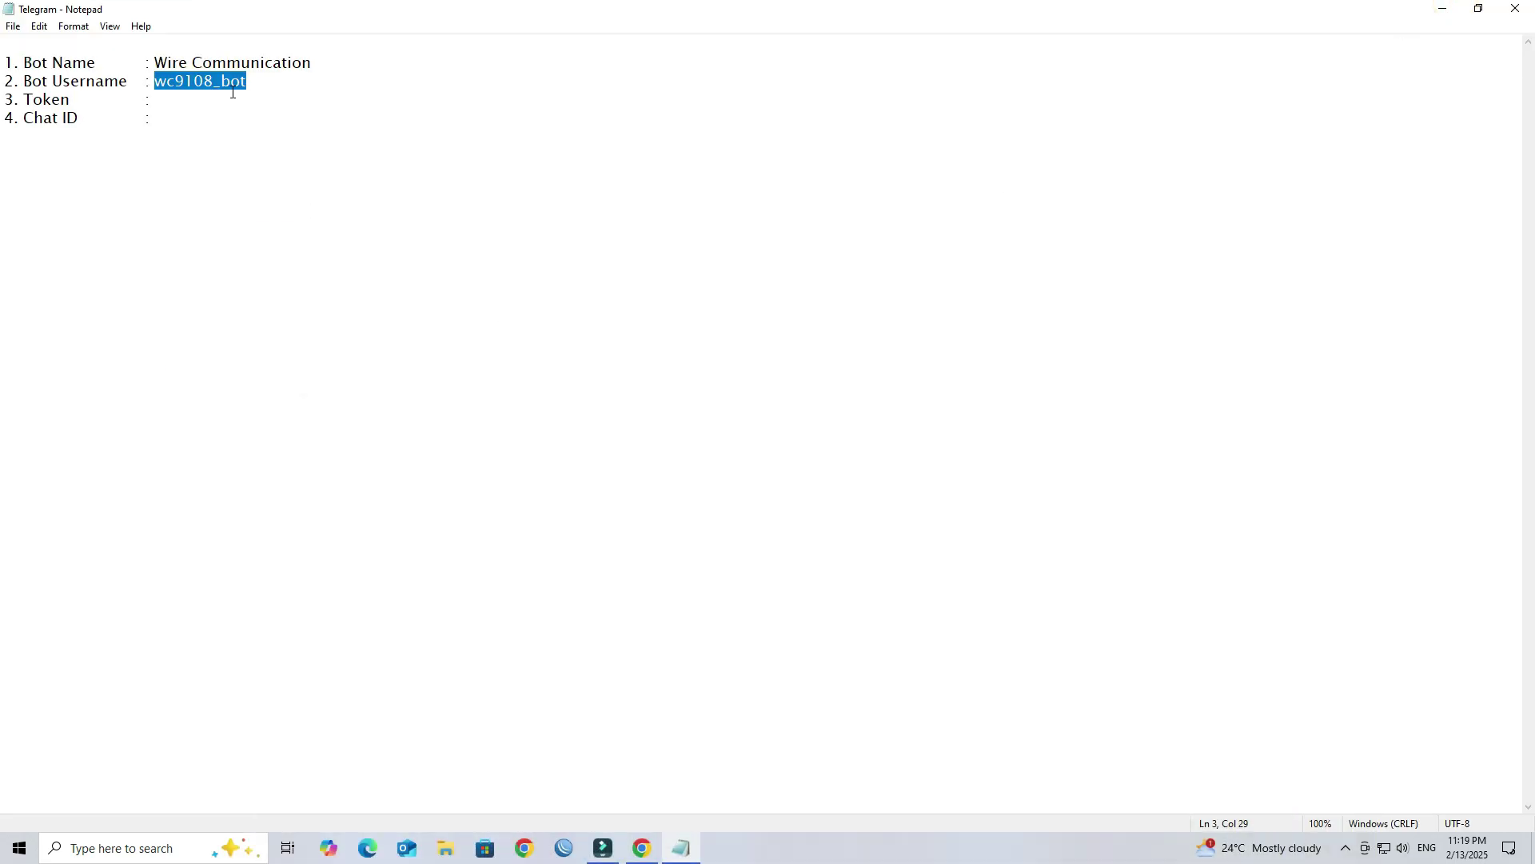
pyautogui.click(195, 94)
pyautogui.hotkey('ctrl', 'v')
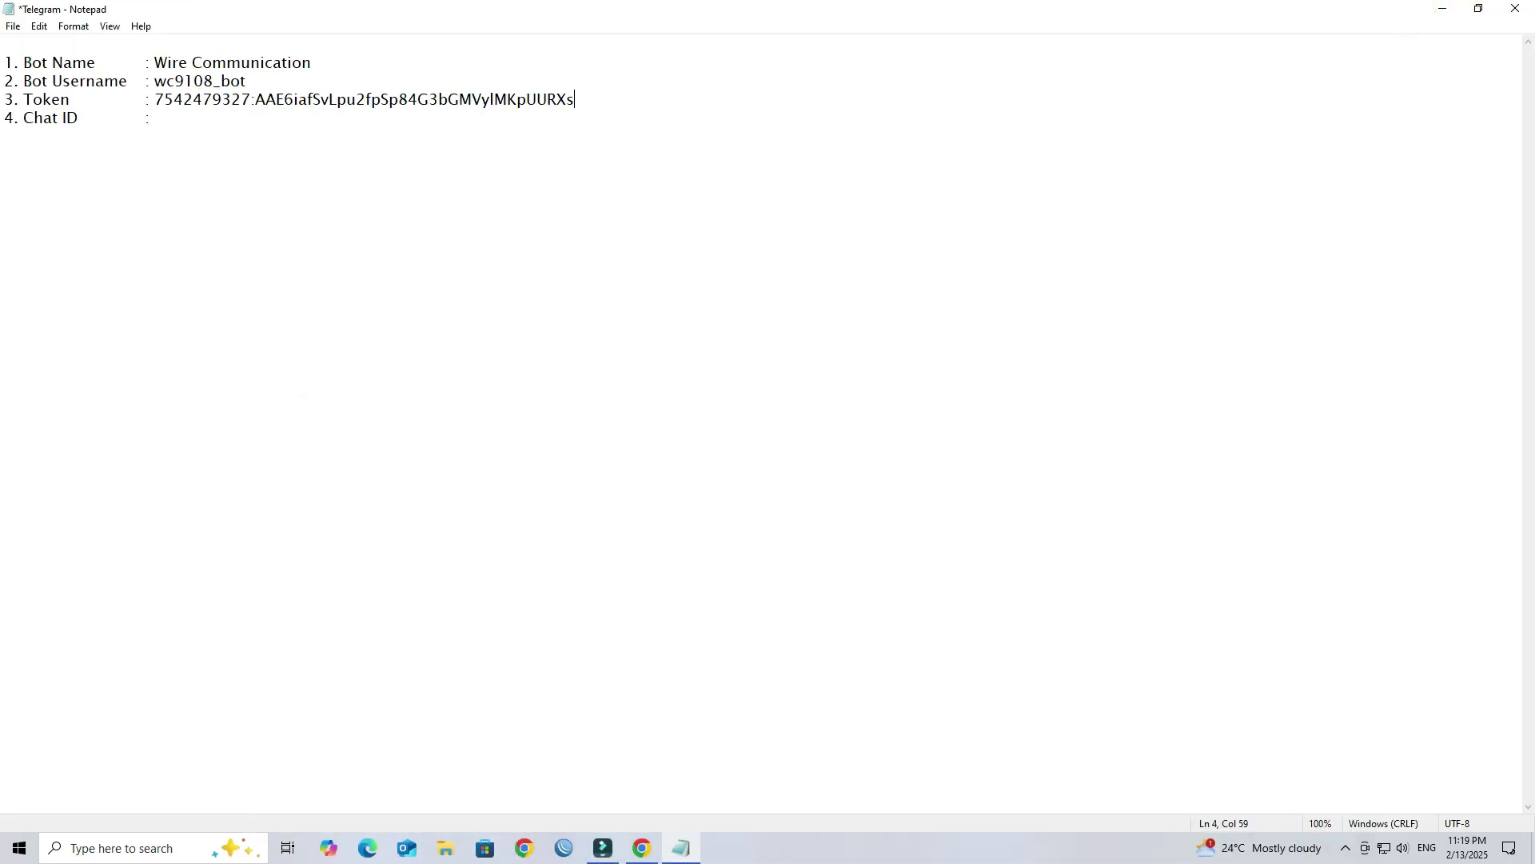
pyautogui.hotkey('ctrl', 's')
pyautogui.click(1441, 11)
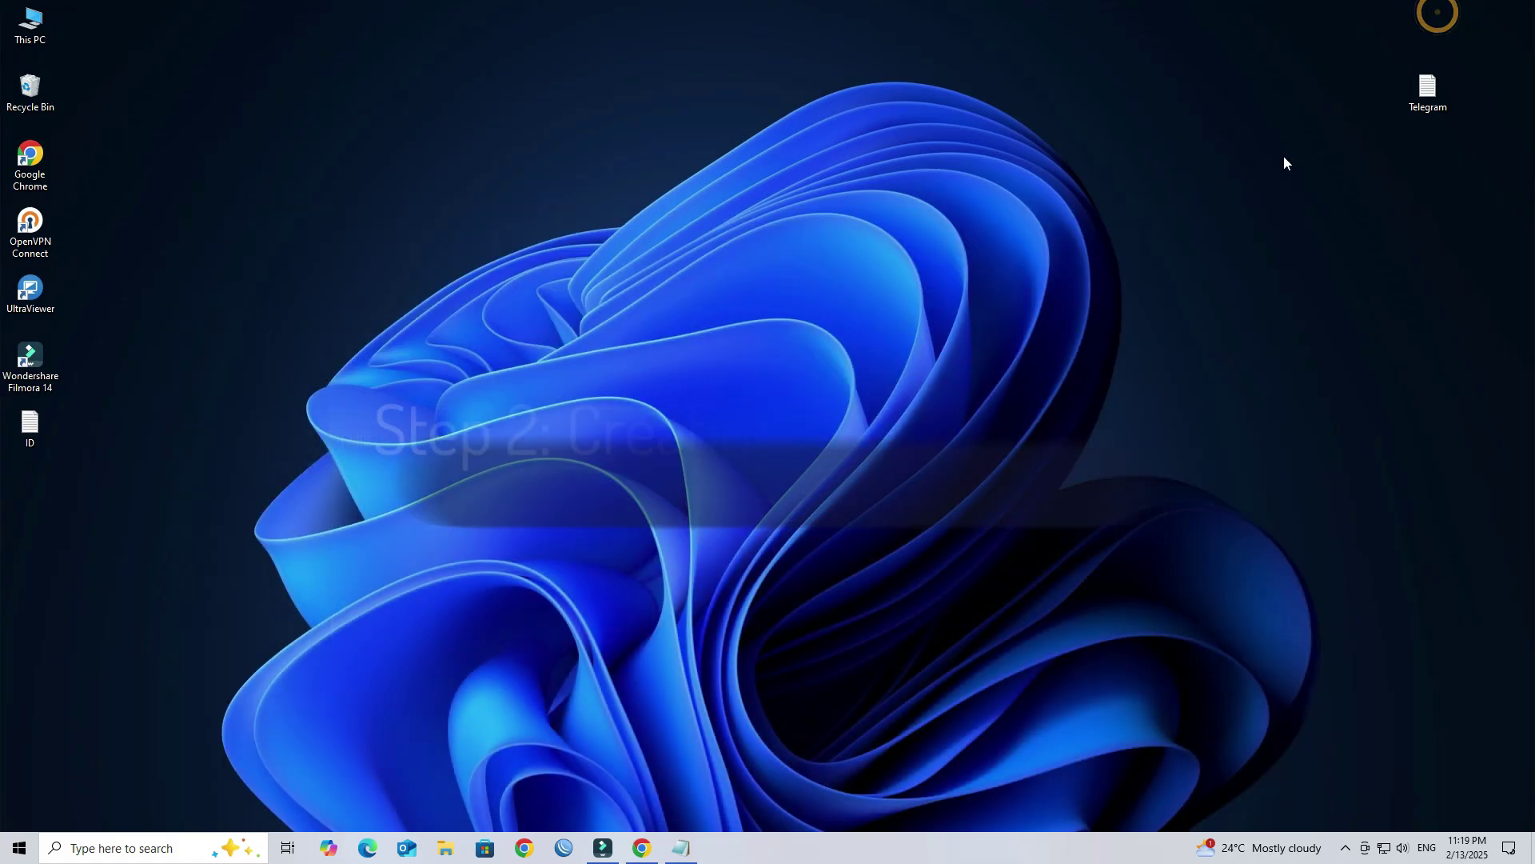
# Step: Start a new group and select the searched contact as its member
pyautogui.click(642, 848)
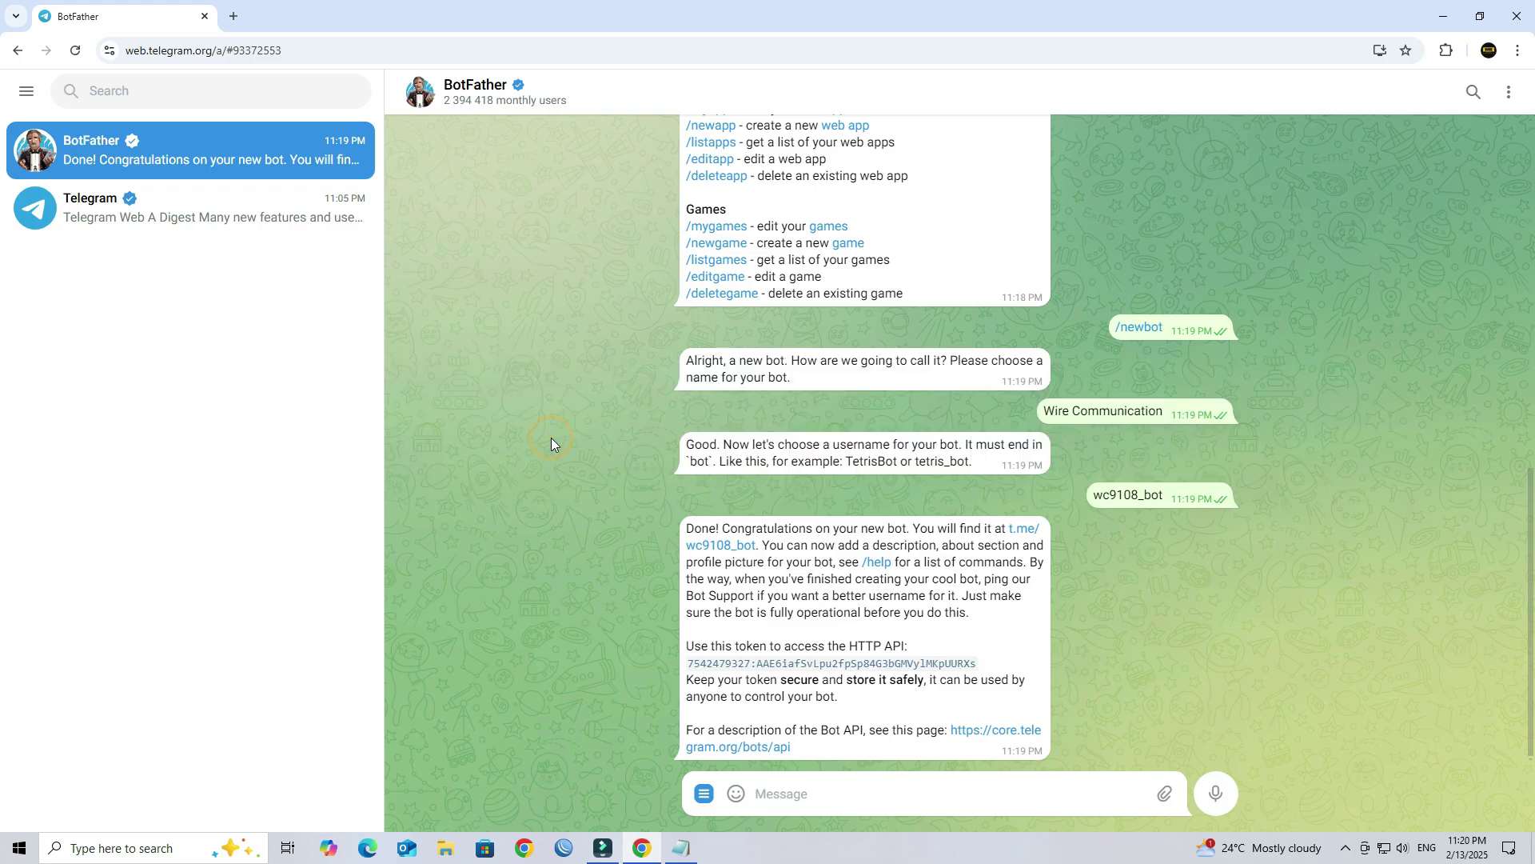
pyautogui.moveTo(307, 696)
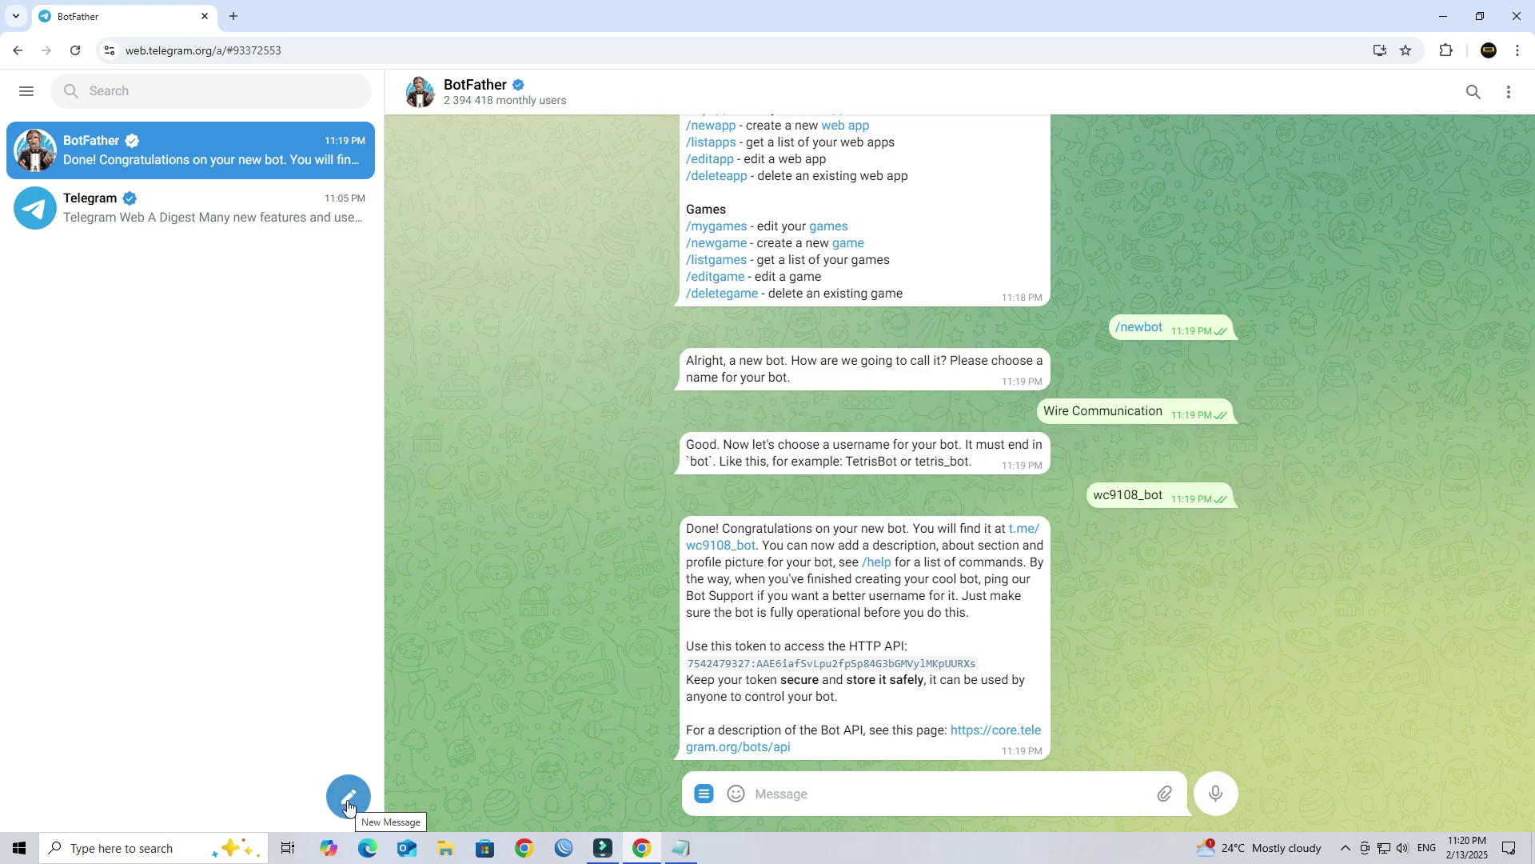
pyautogui.click(348, 802)
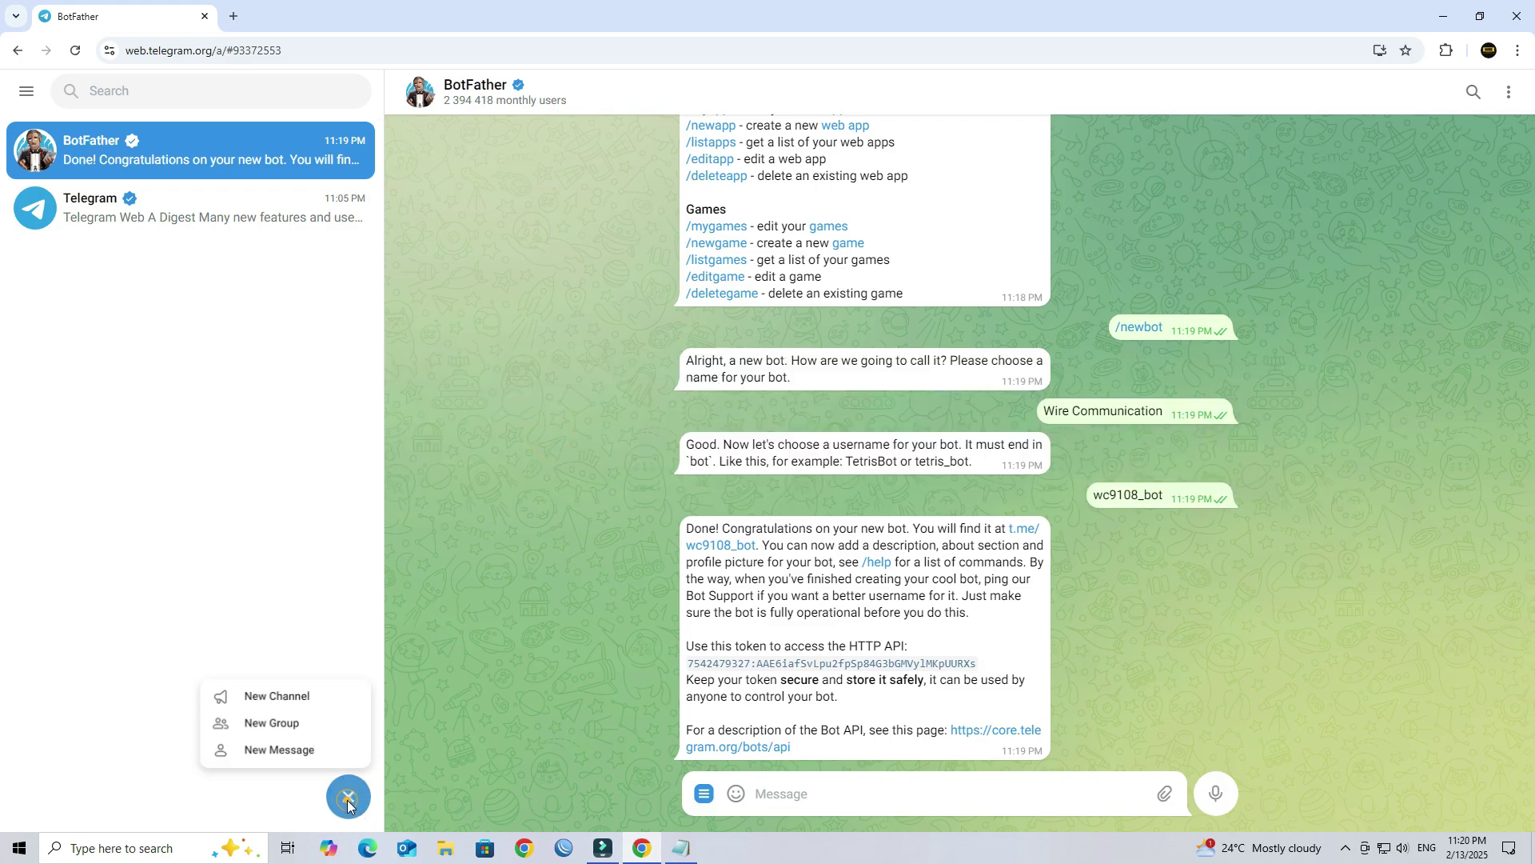
pyautogui.click(299, 725)
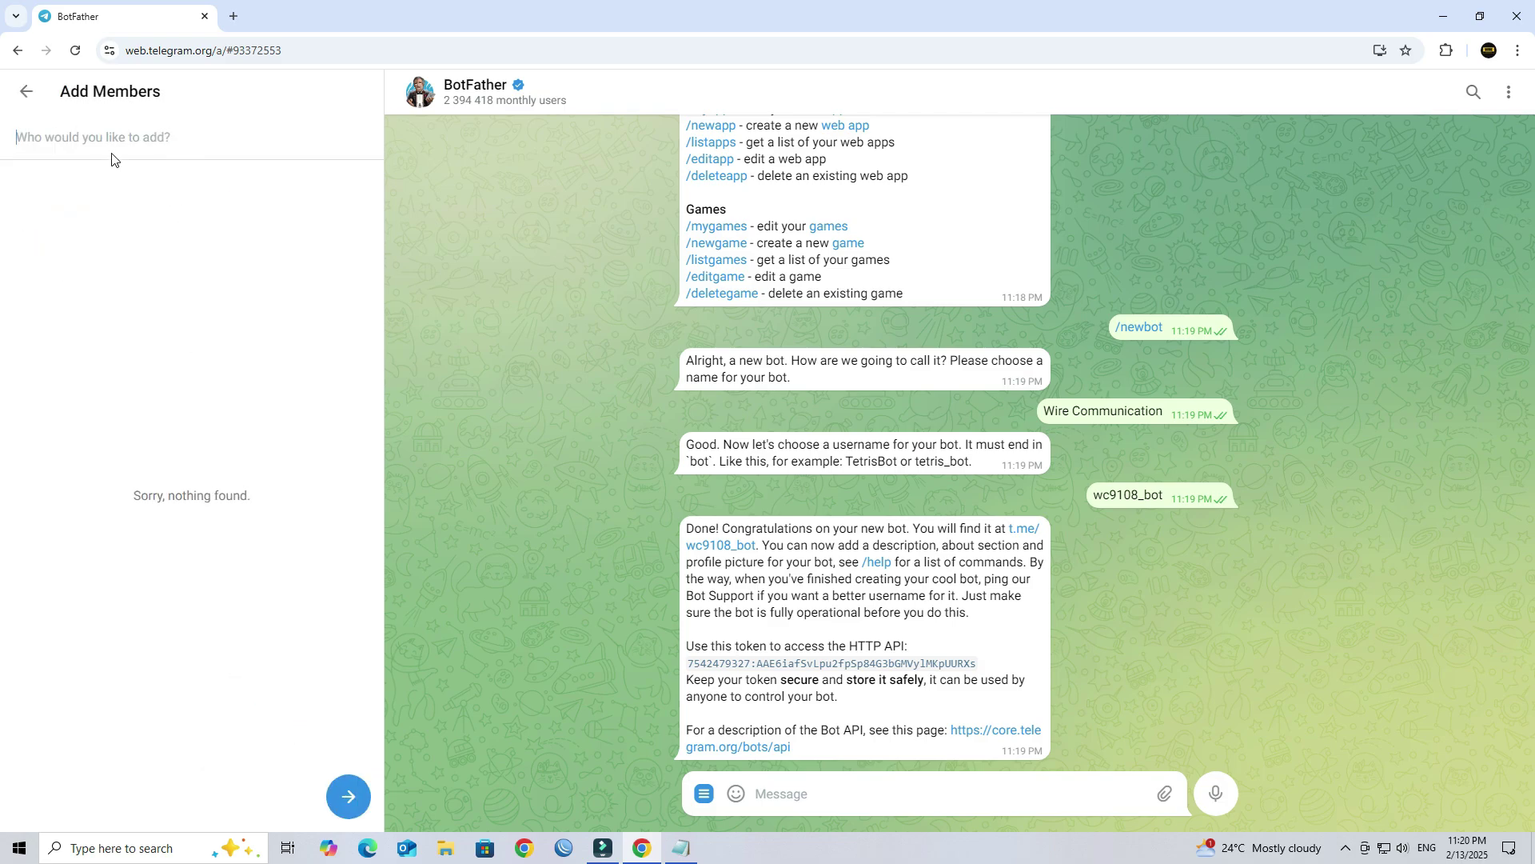
pyautogui.click(91, 138)
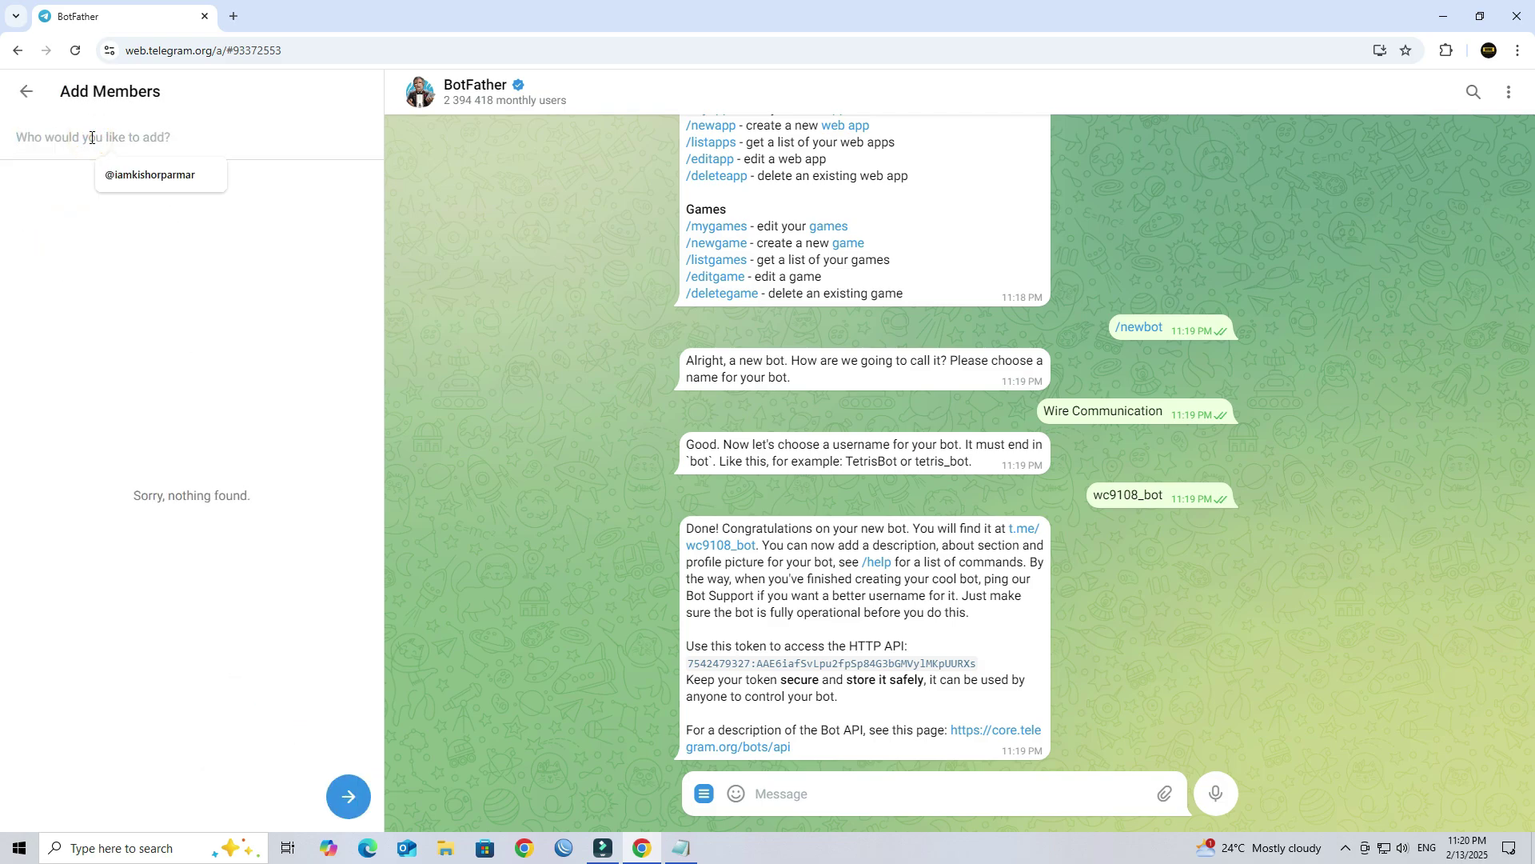
pyautogui.click(130, 172)
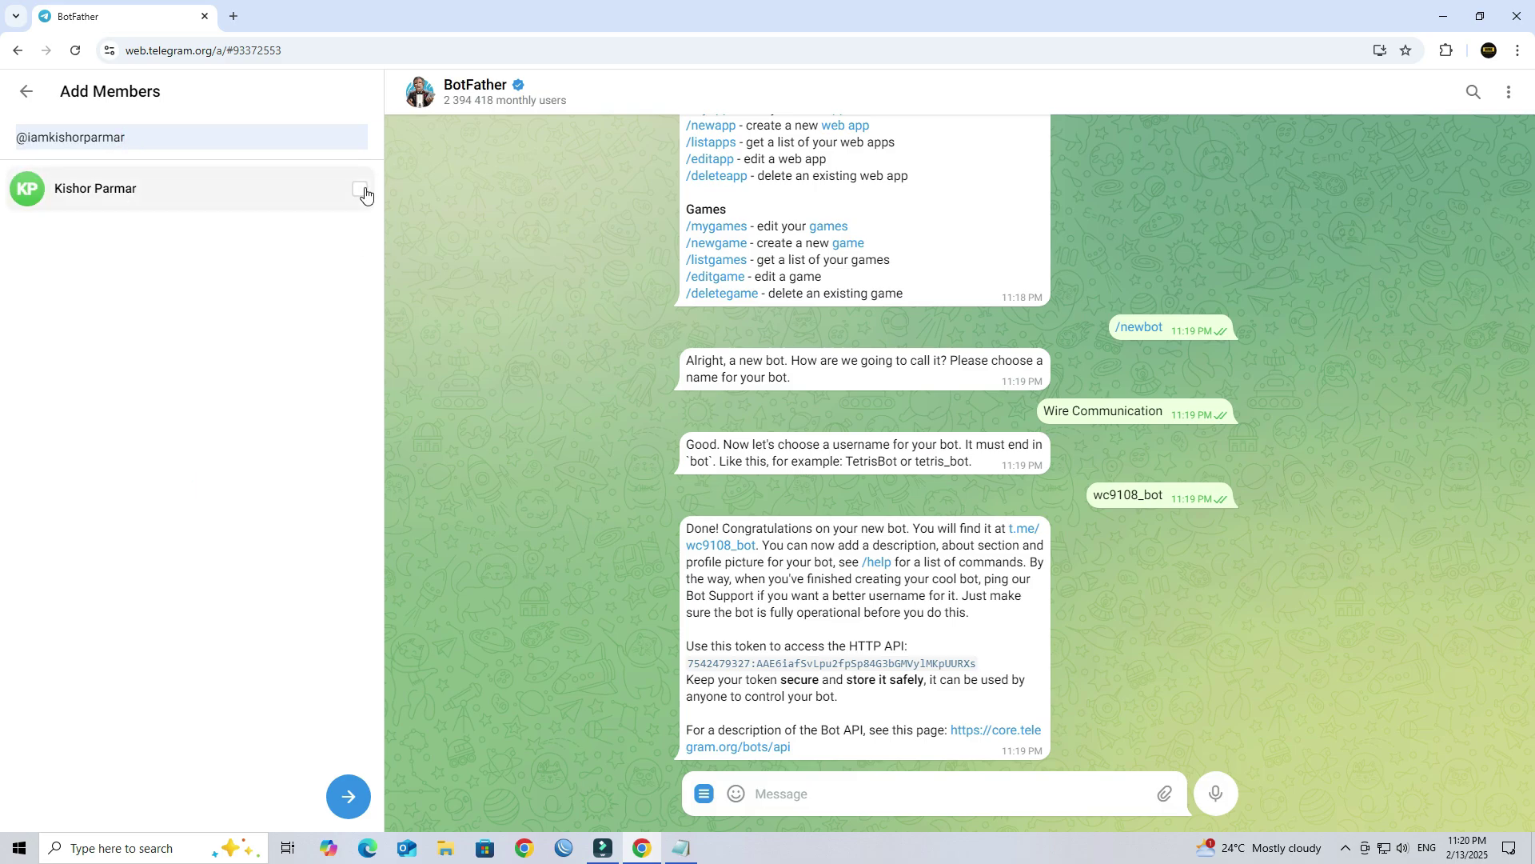
pyautogui.click(359, 193)
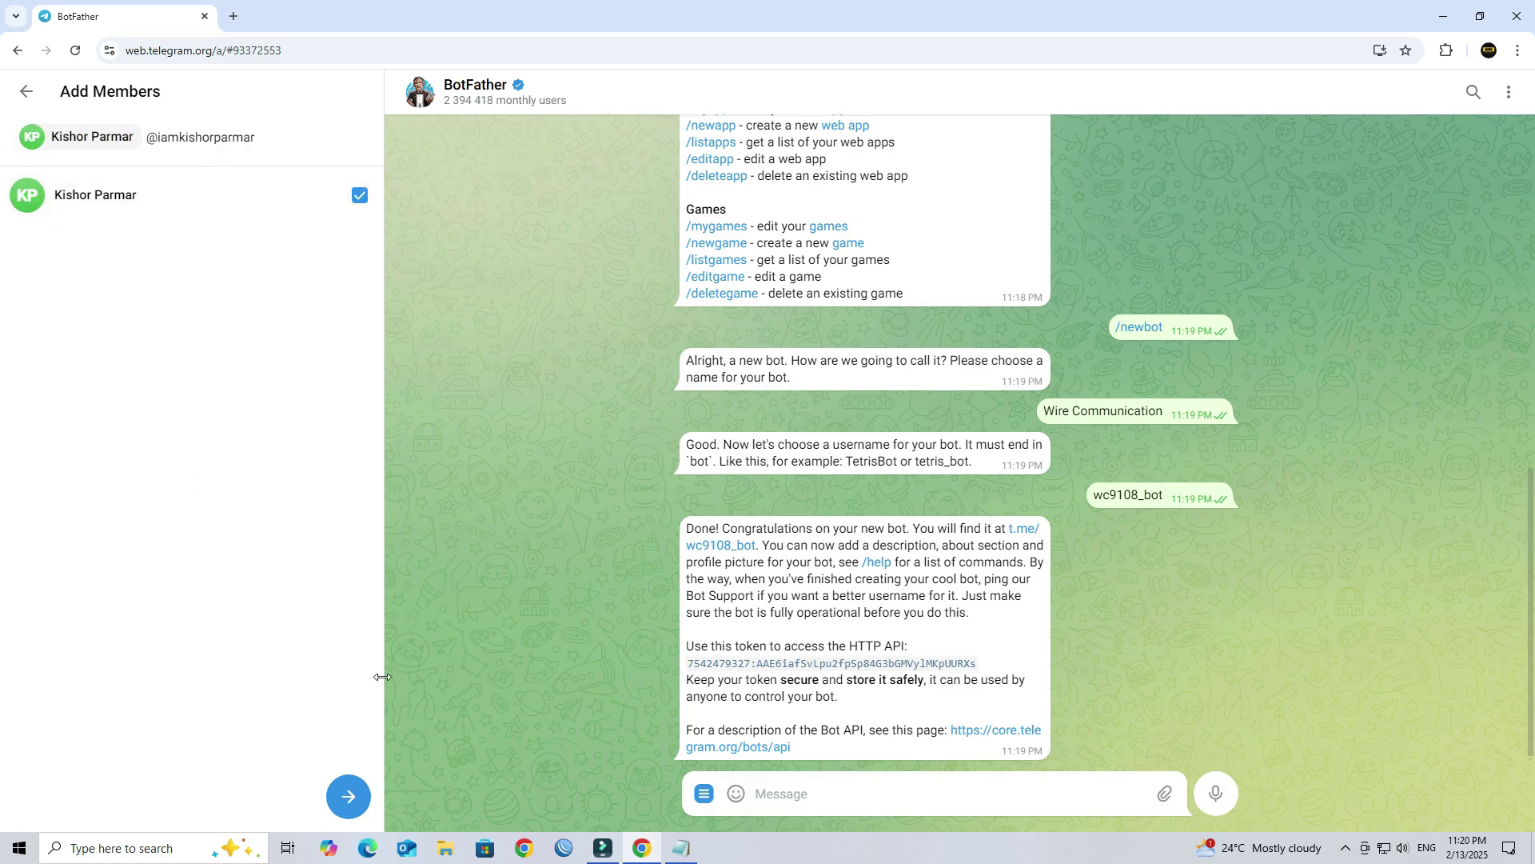
# Step: Name the group 'Ping Monitor' and create it
pyautogui.click(350, 798)
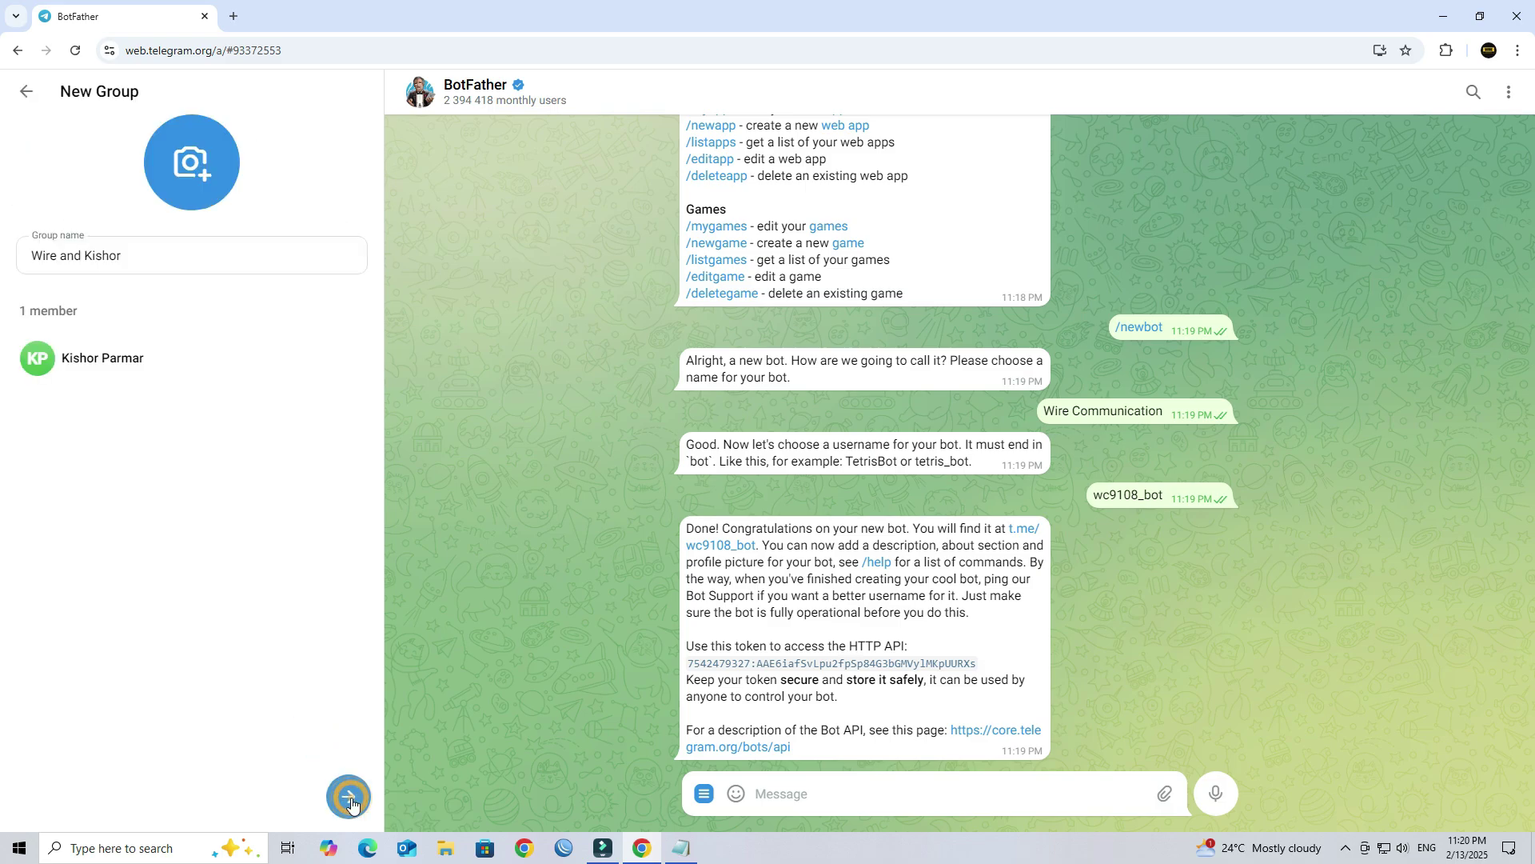
pyautogui.tripleClick(151, 250)
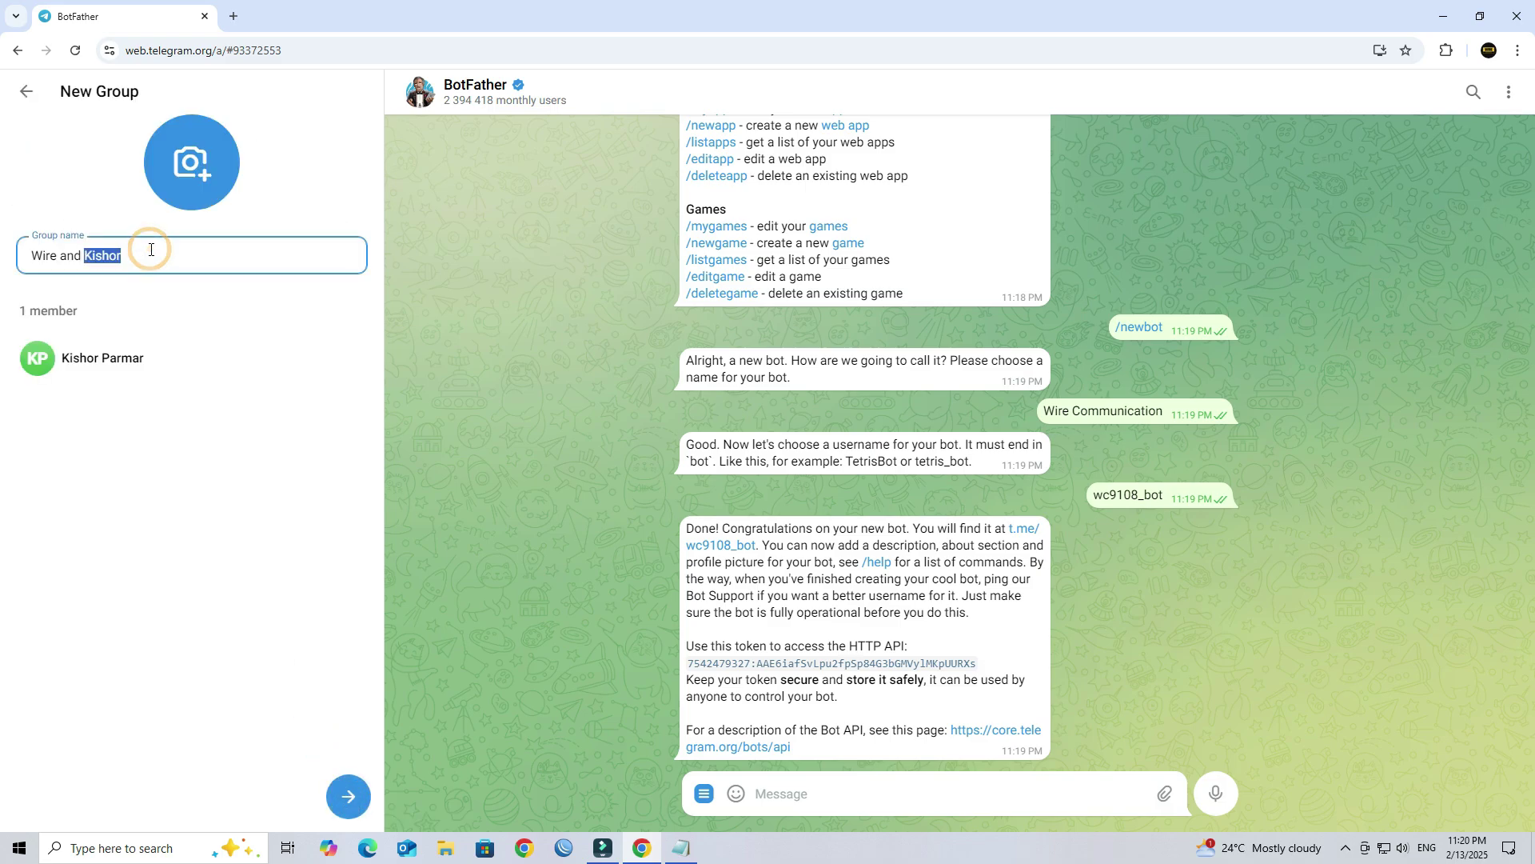
pyautogui.write('Ping Monitor')
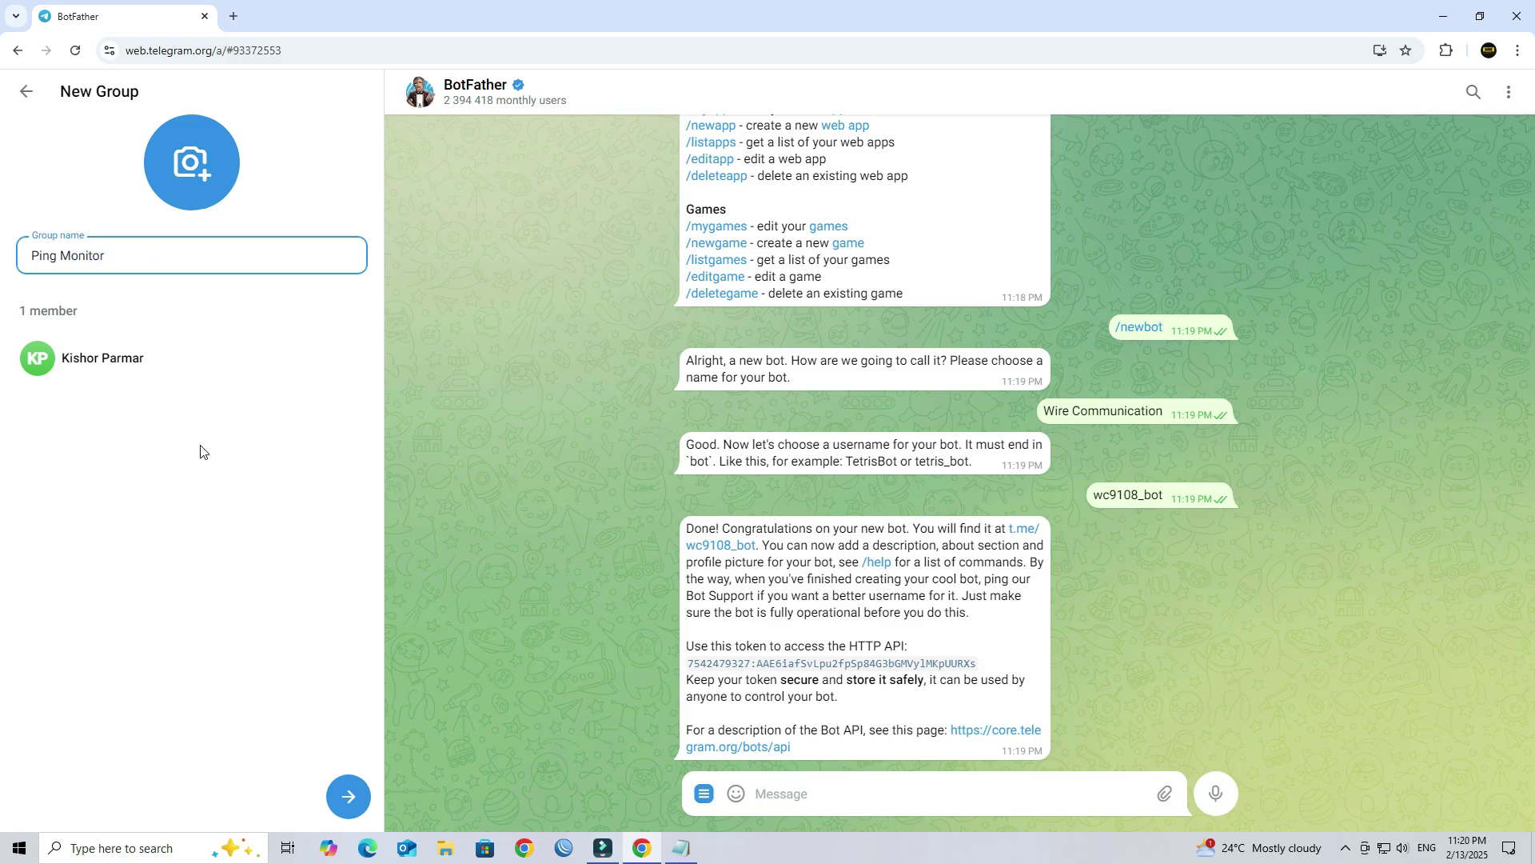
pyautogui.click(344, 788)
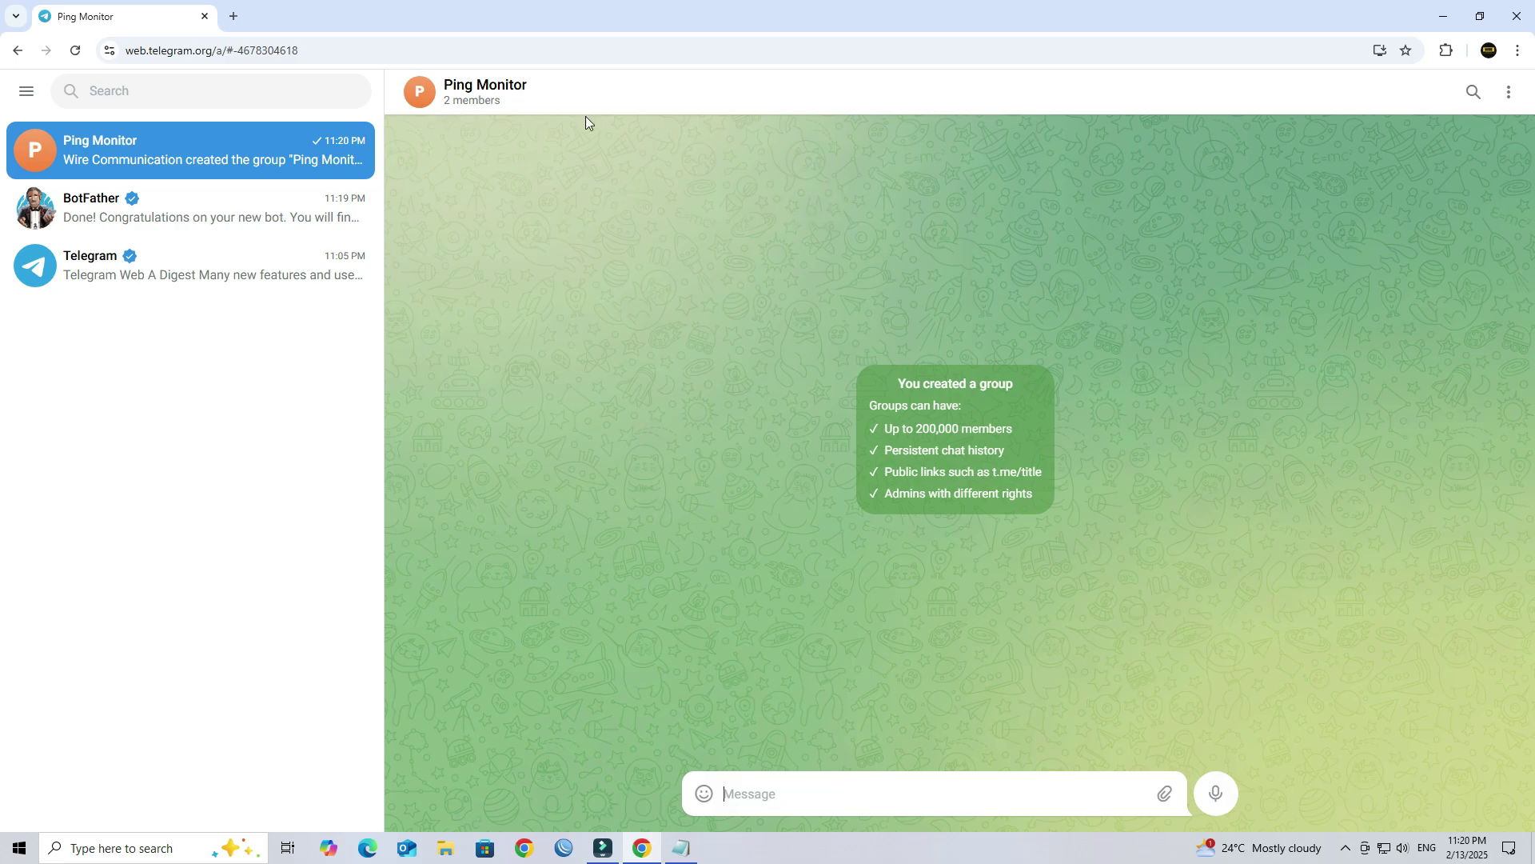
# Step: Add the bot wc9108_bot to Ping Monitor through Group Info, pasting its username from the notes
pyautogui.click(501, 89)
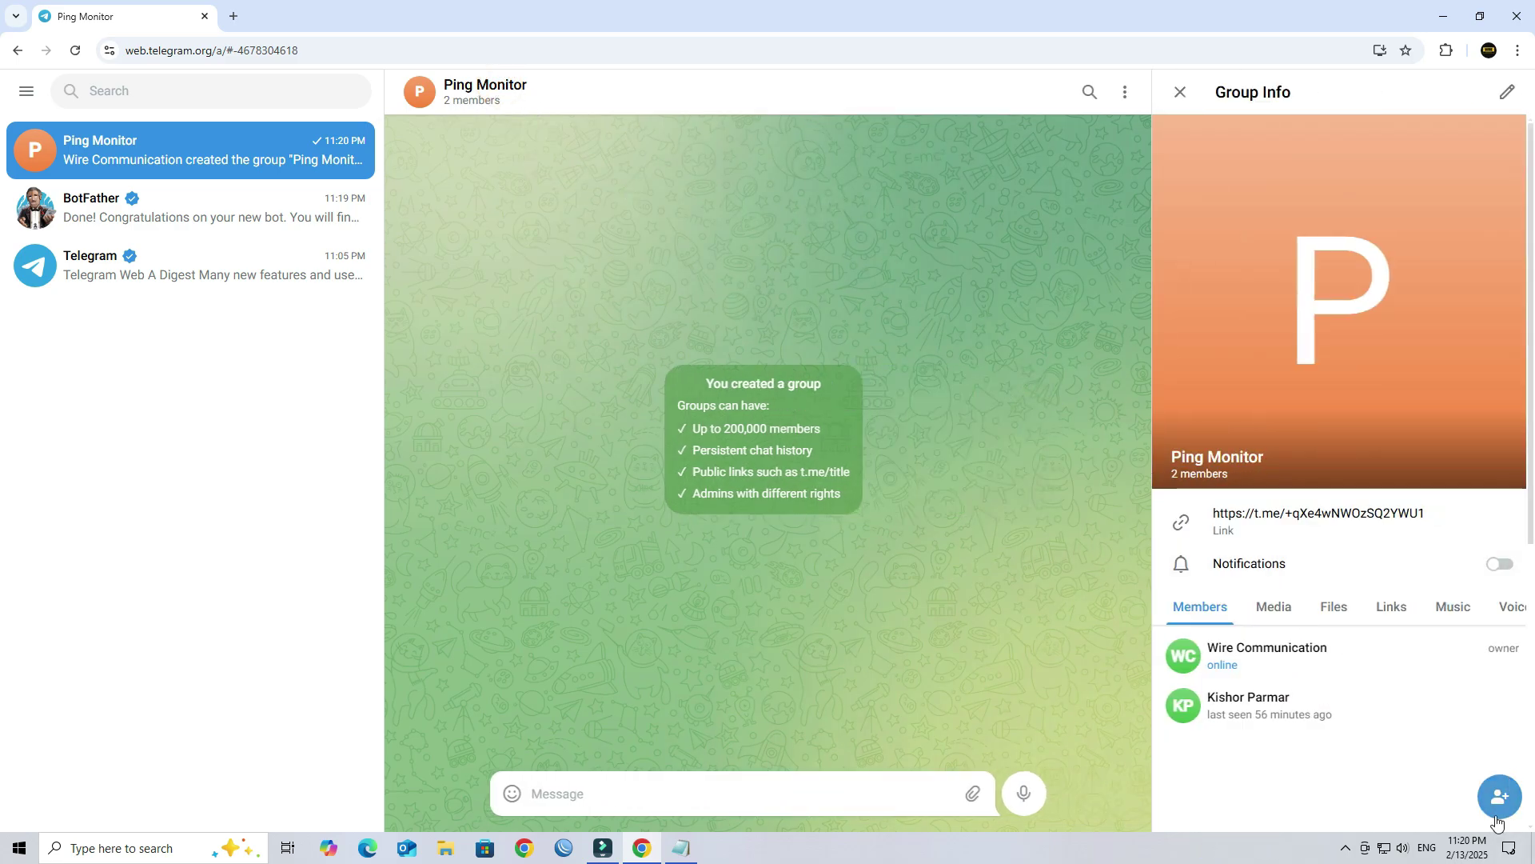
pyautogui.click(1498, 800)
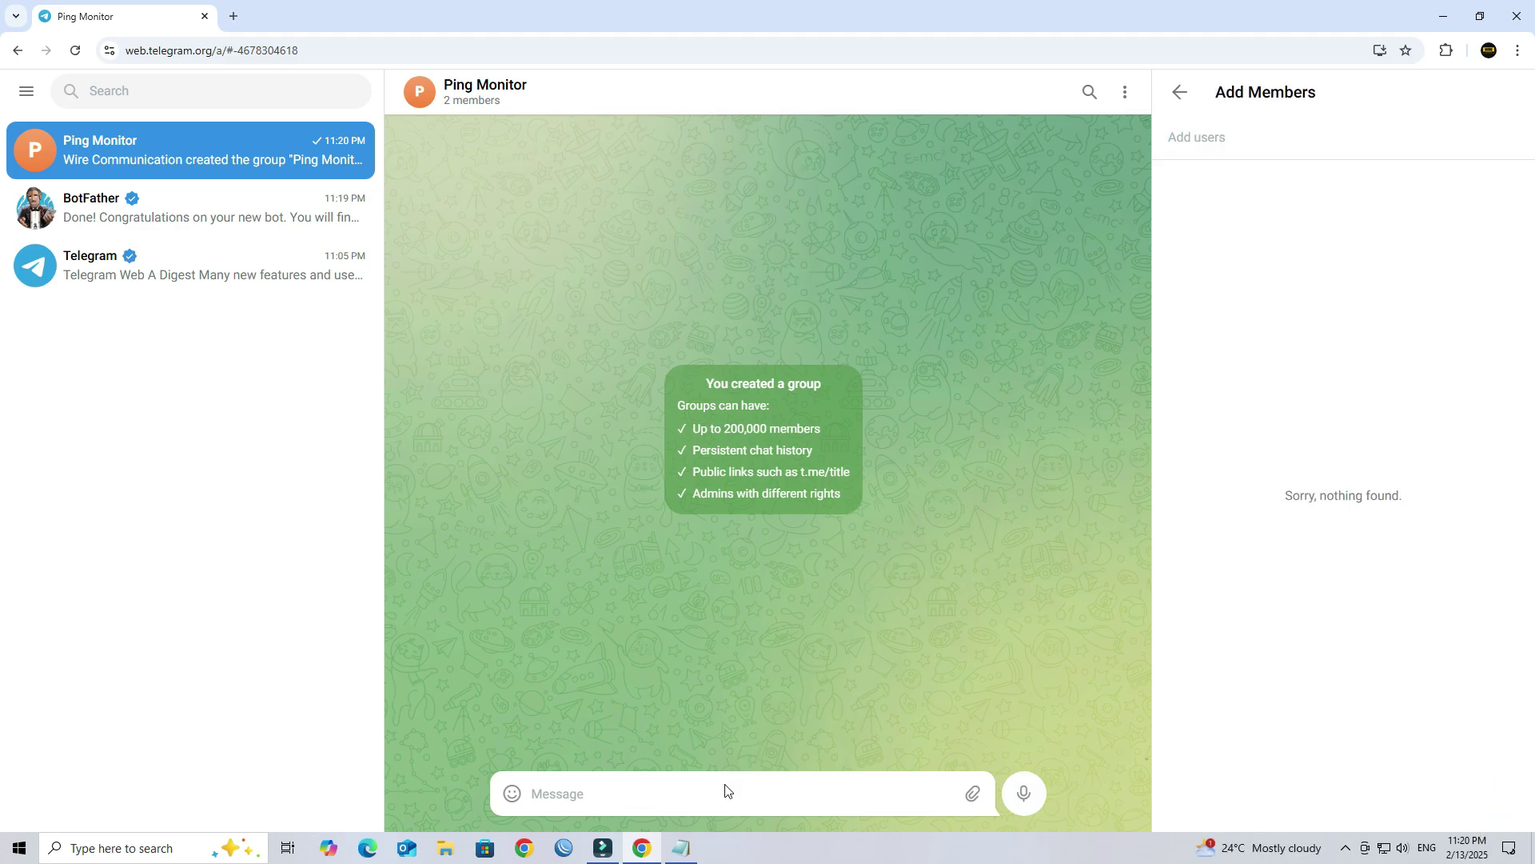
pyautogui.click(680, 851)
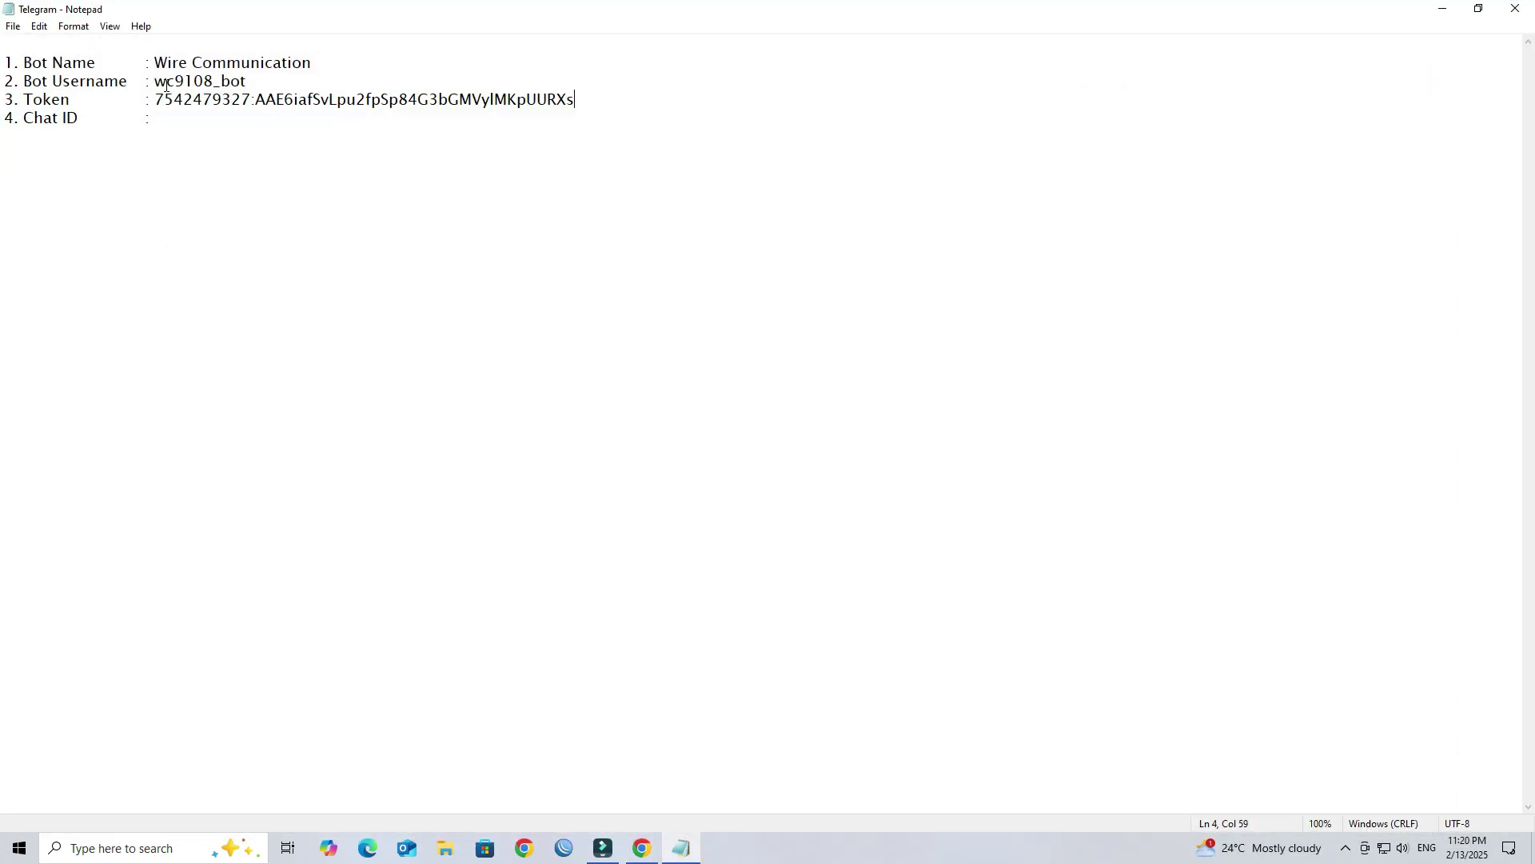
pyautogui.moveTo(155, 81); pyautogui.dragTo(251, 80)
pyautogui.hotkey('ctrl', 'c')
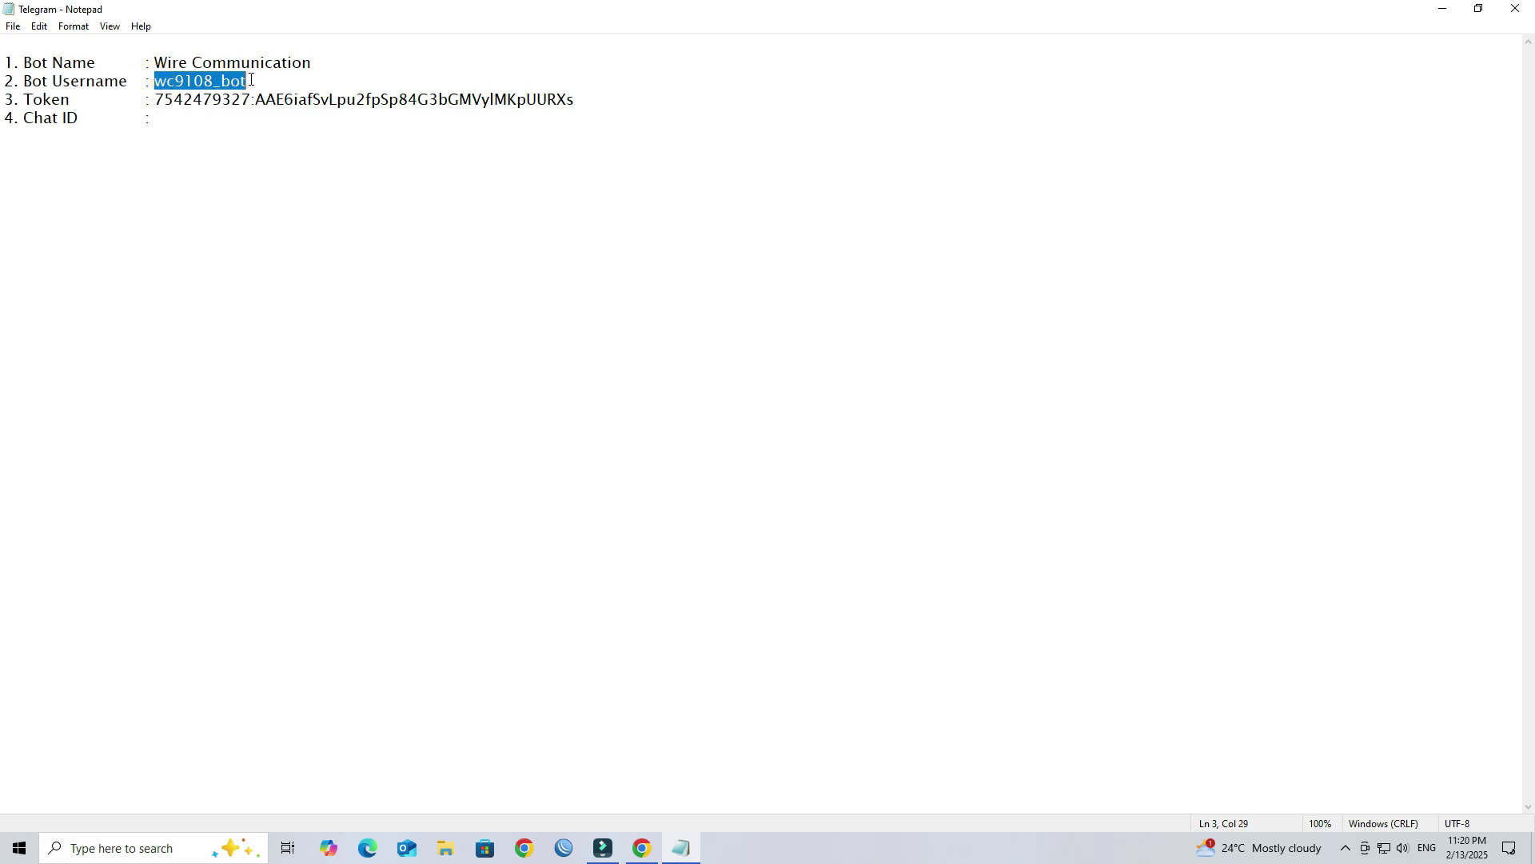
pyautogui.click(1443, 8)
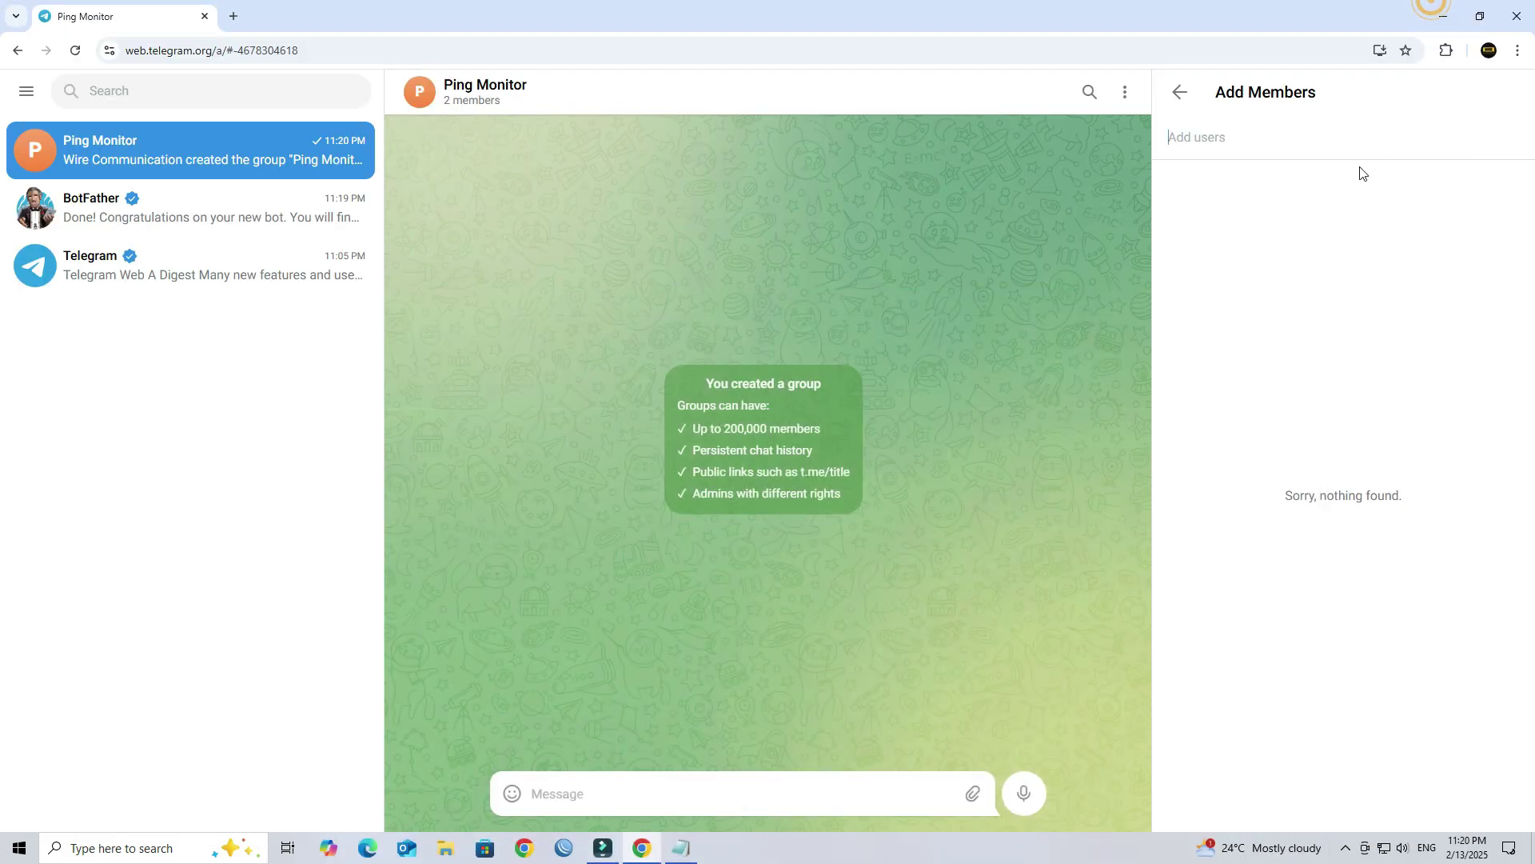
pyautogui.hotkey('ctrl', 'v')
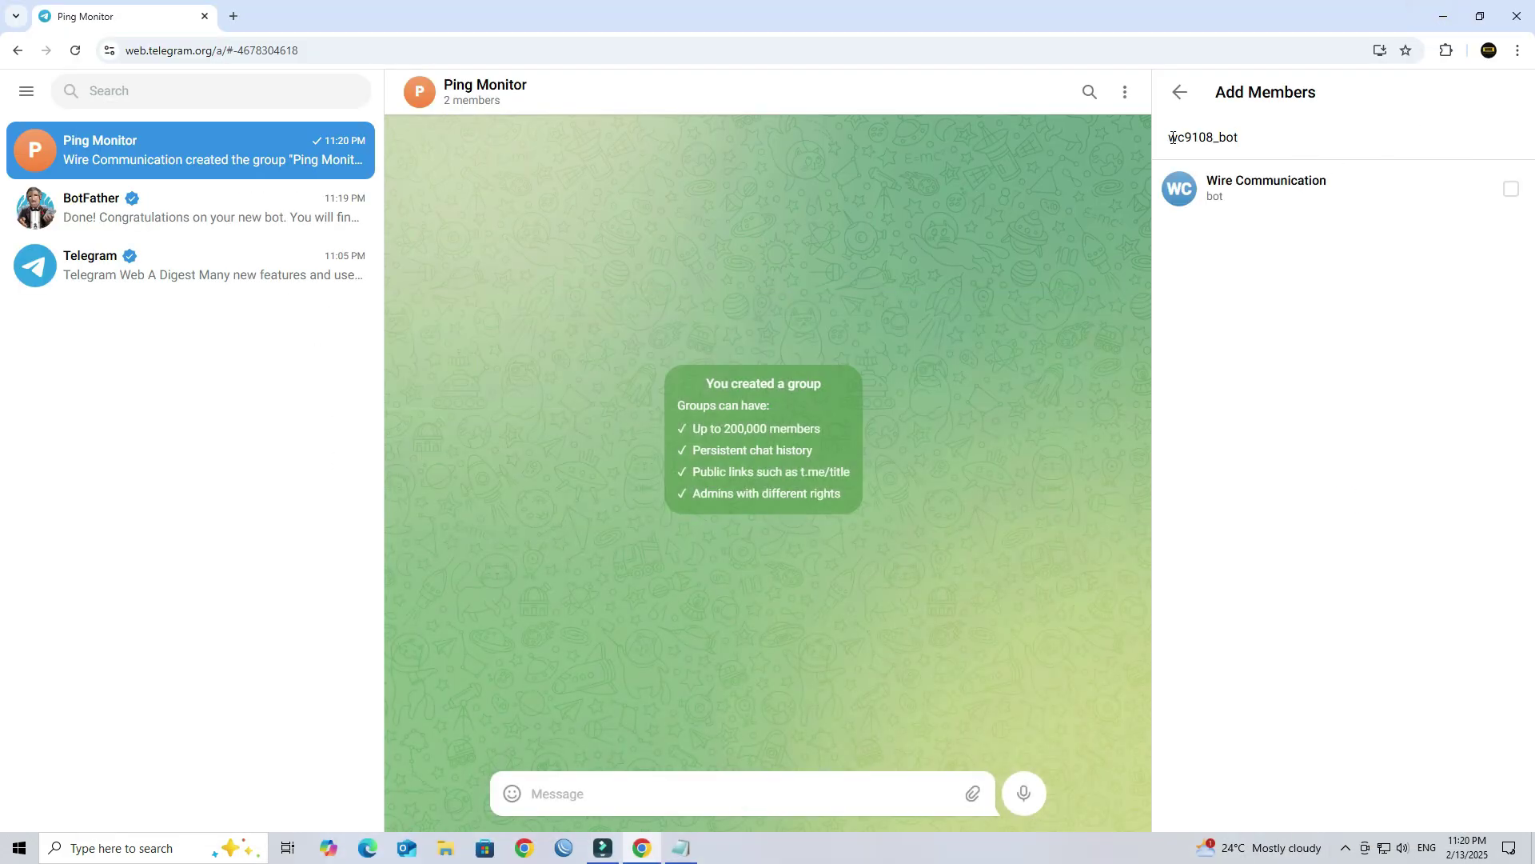
pyautogui.click(1509, 193)
pyautogui.click(1501, 797)
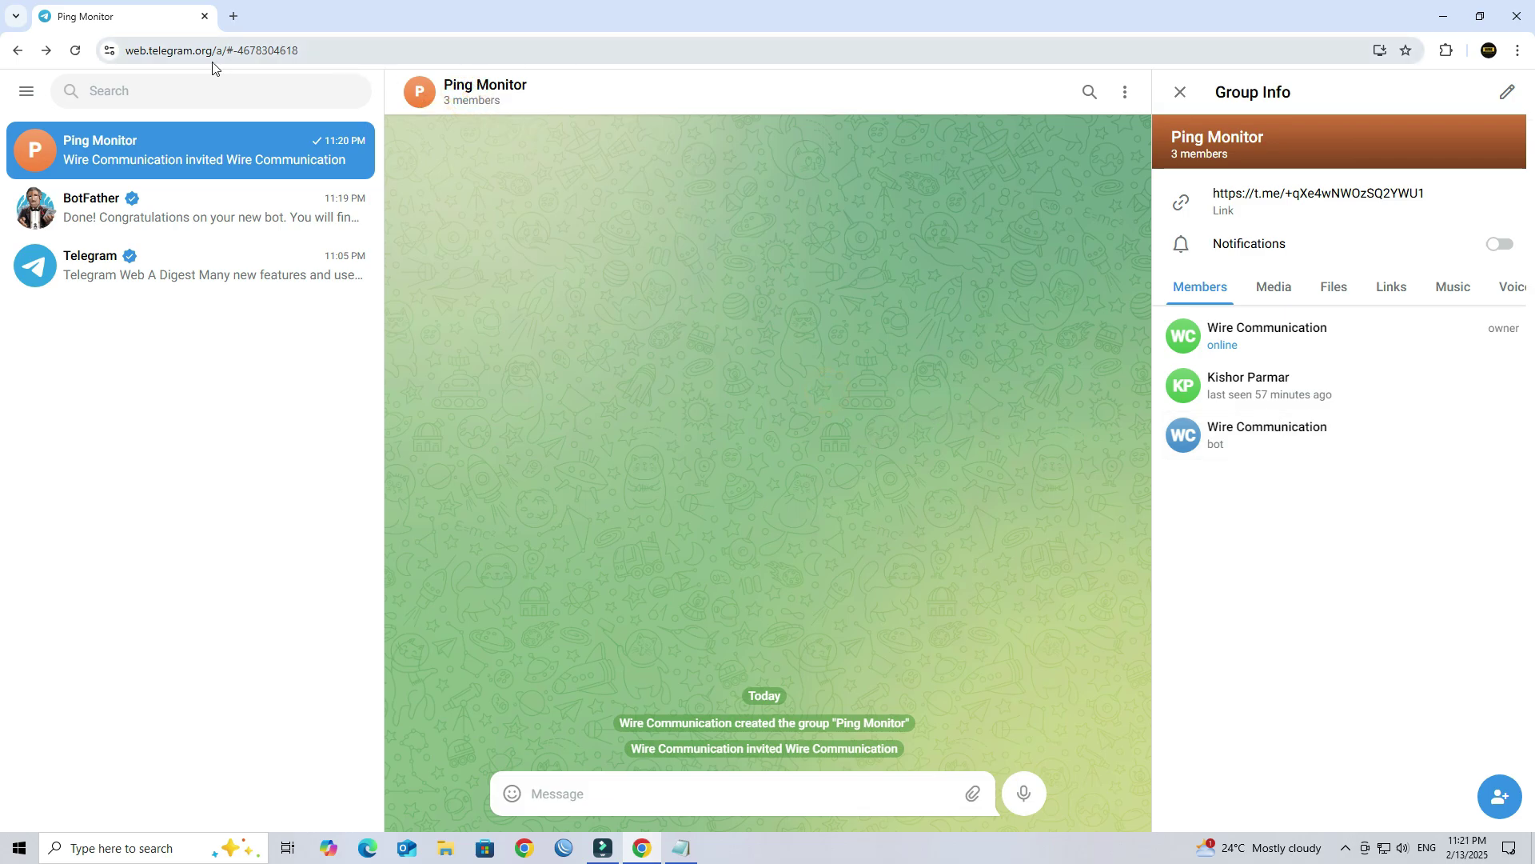
# Step: Select the chat ID after '#' in the address bar and position the cursor after 'Chat ID :' in the notes
pyautogui.click(235, 48)
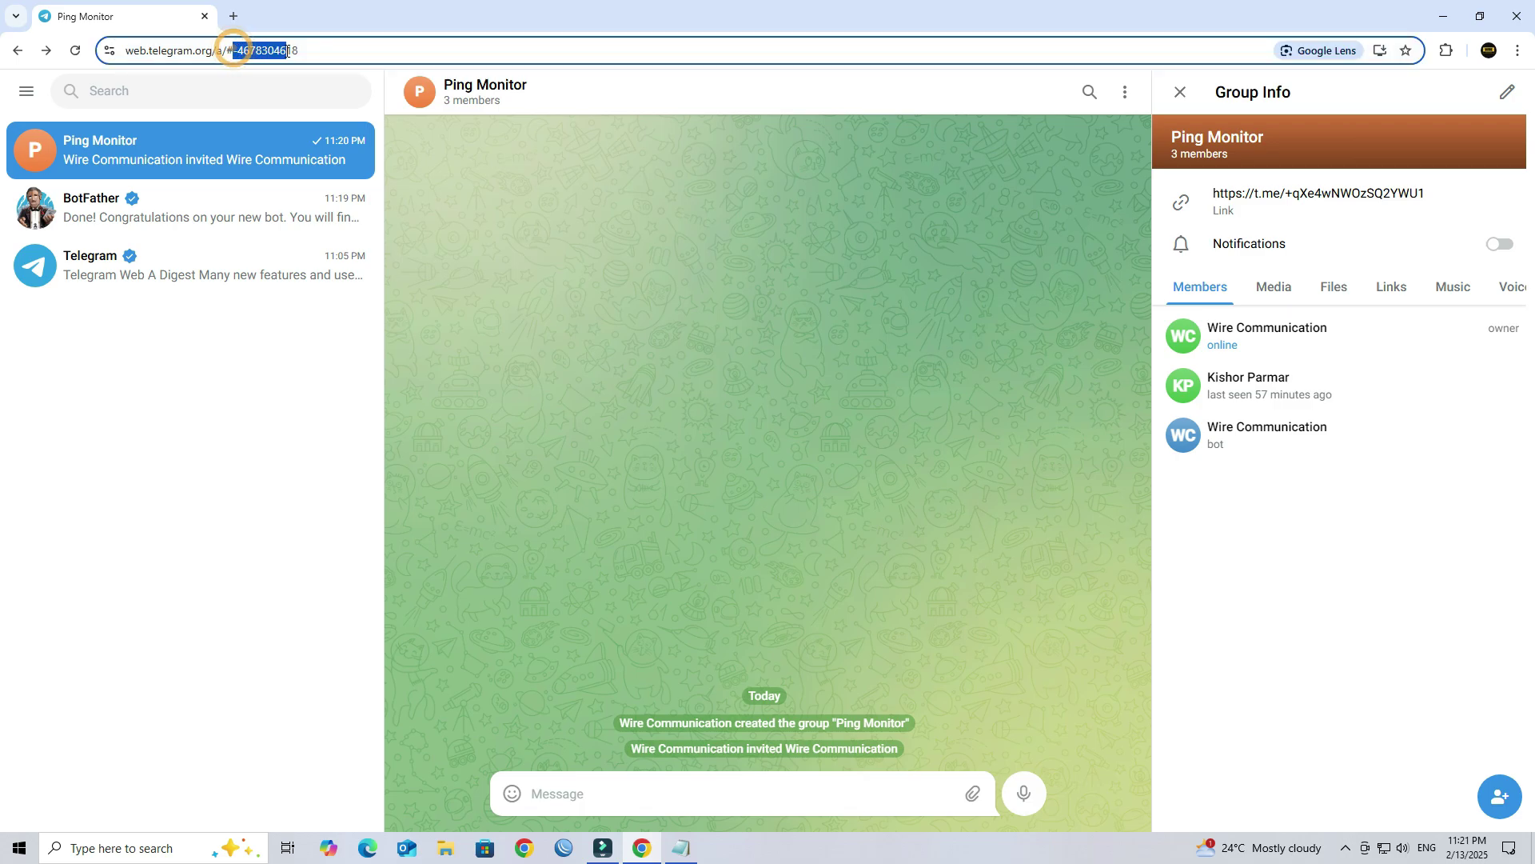
pyautogui.moveTo(270, 50); pyautogui.dragTo(336, 50)
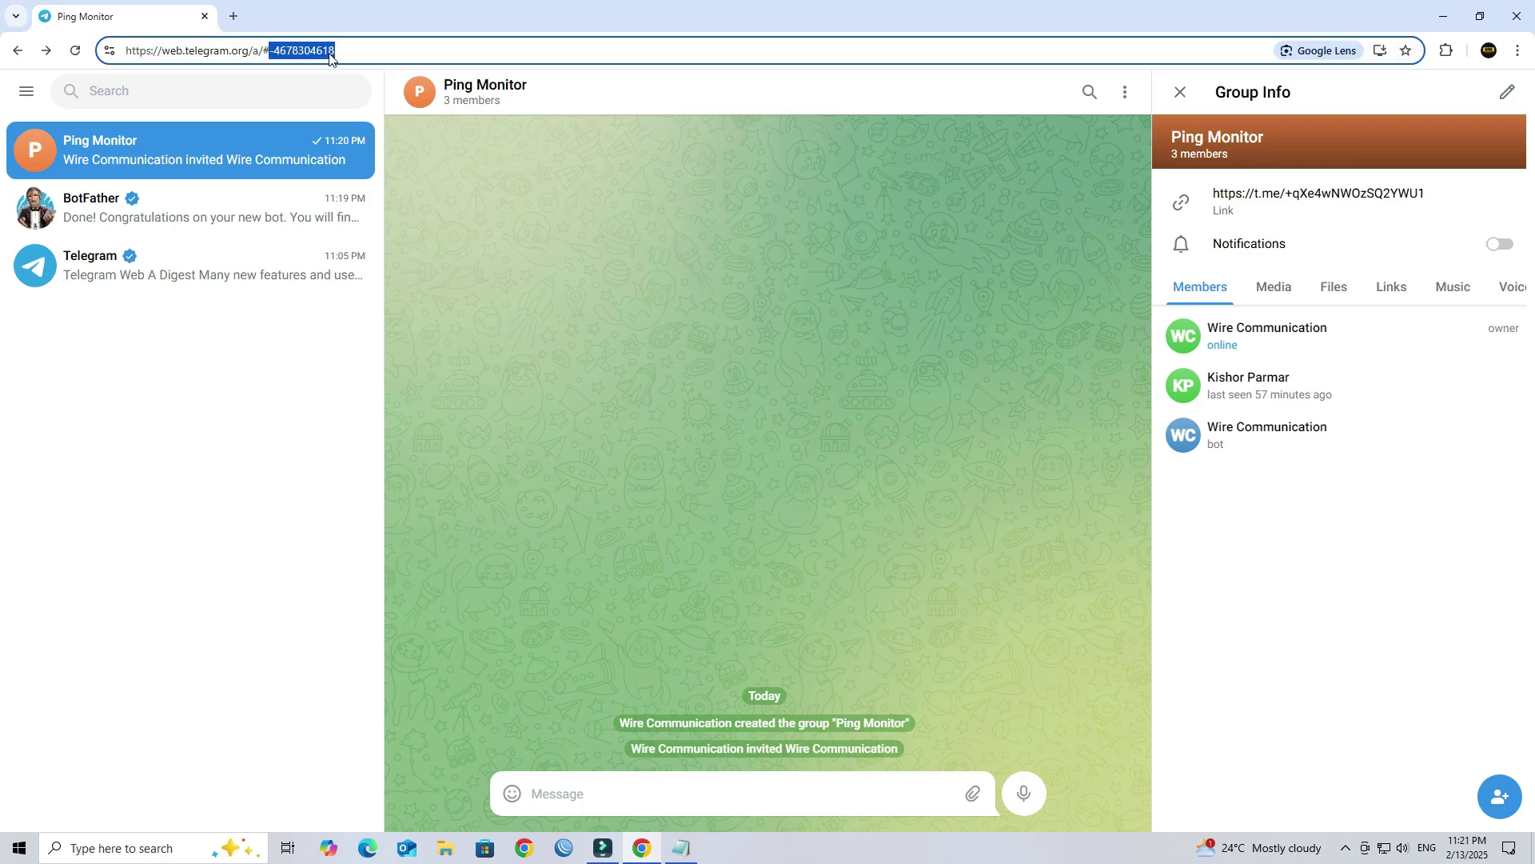
pyautogui.click(1443, 8)
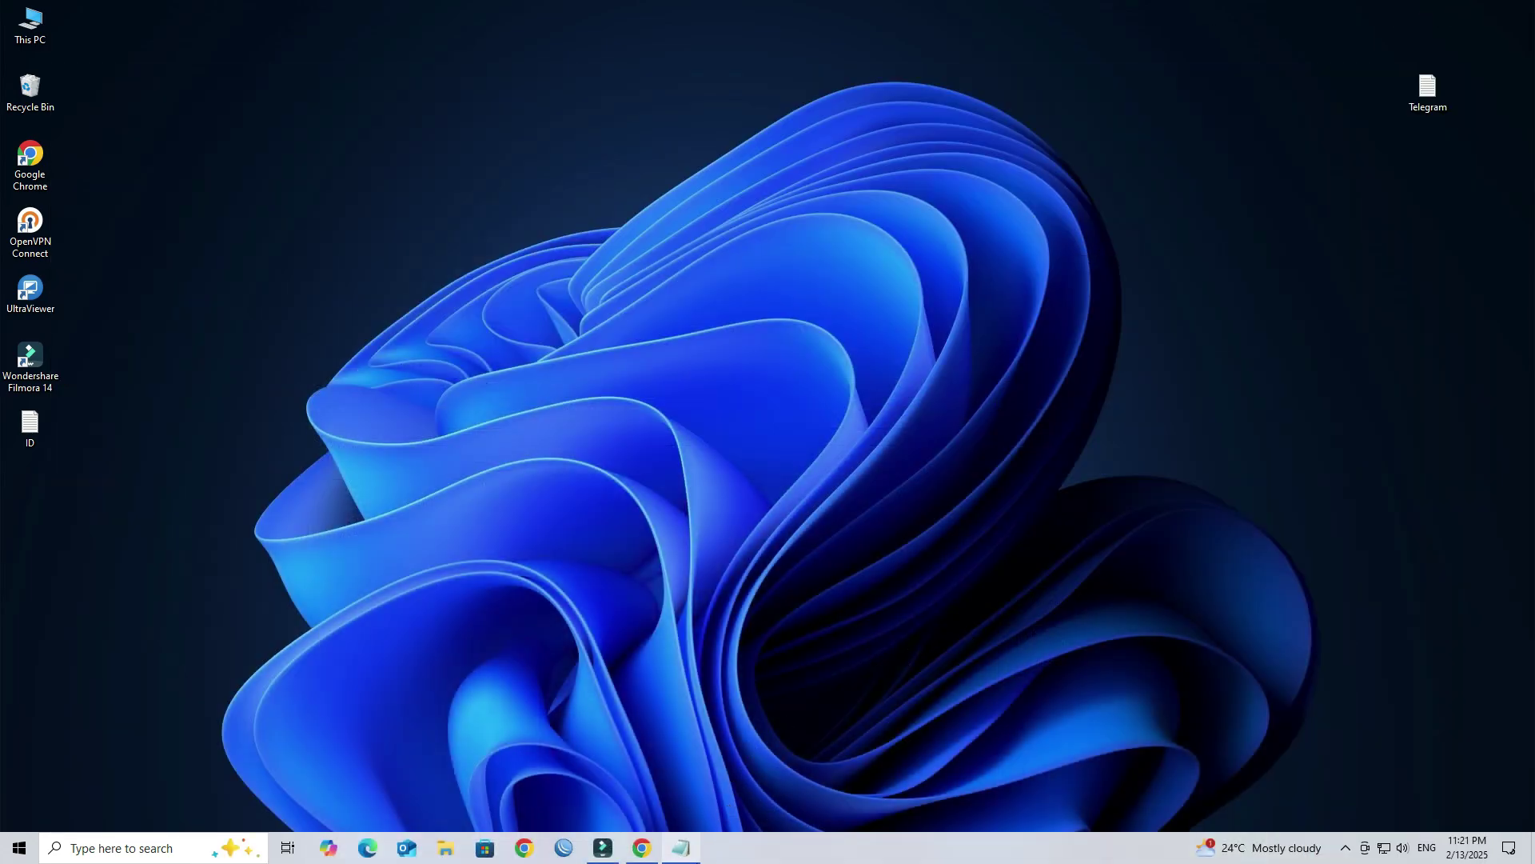
pyautogui.click(680, 848)
pyautogui.click(173, 120)
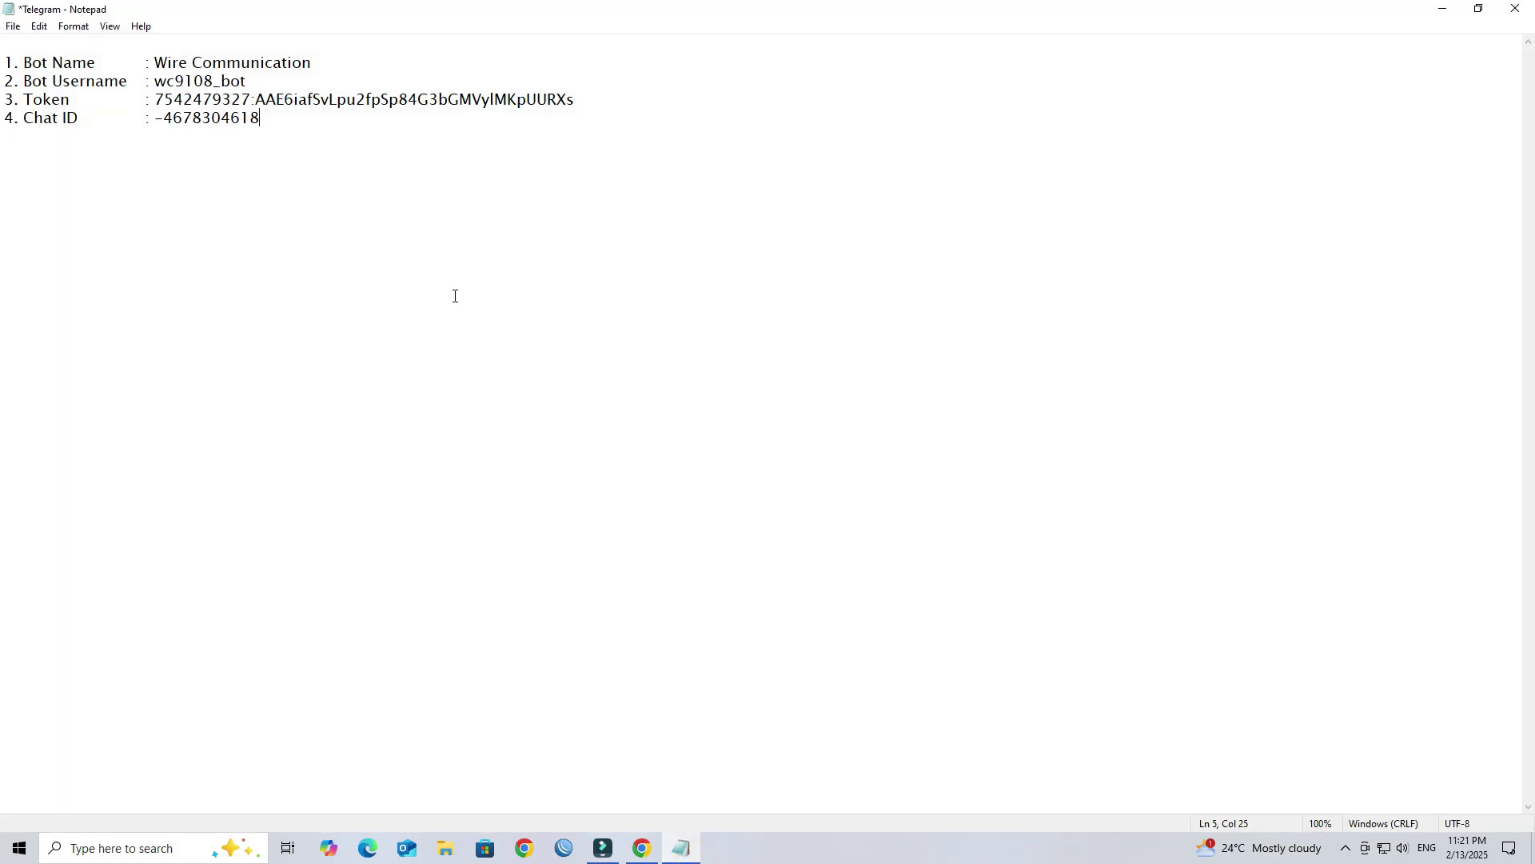
# Step: Save Telegram.txt with the bot details and group chat ID, then minimize Notepad to reveal the desktop
pyautogui.hotkey('ctrl', 's')
pyautogui.click(1443, 8)
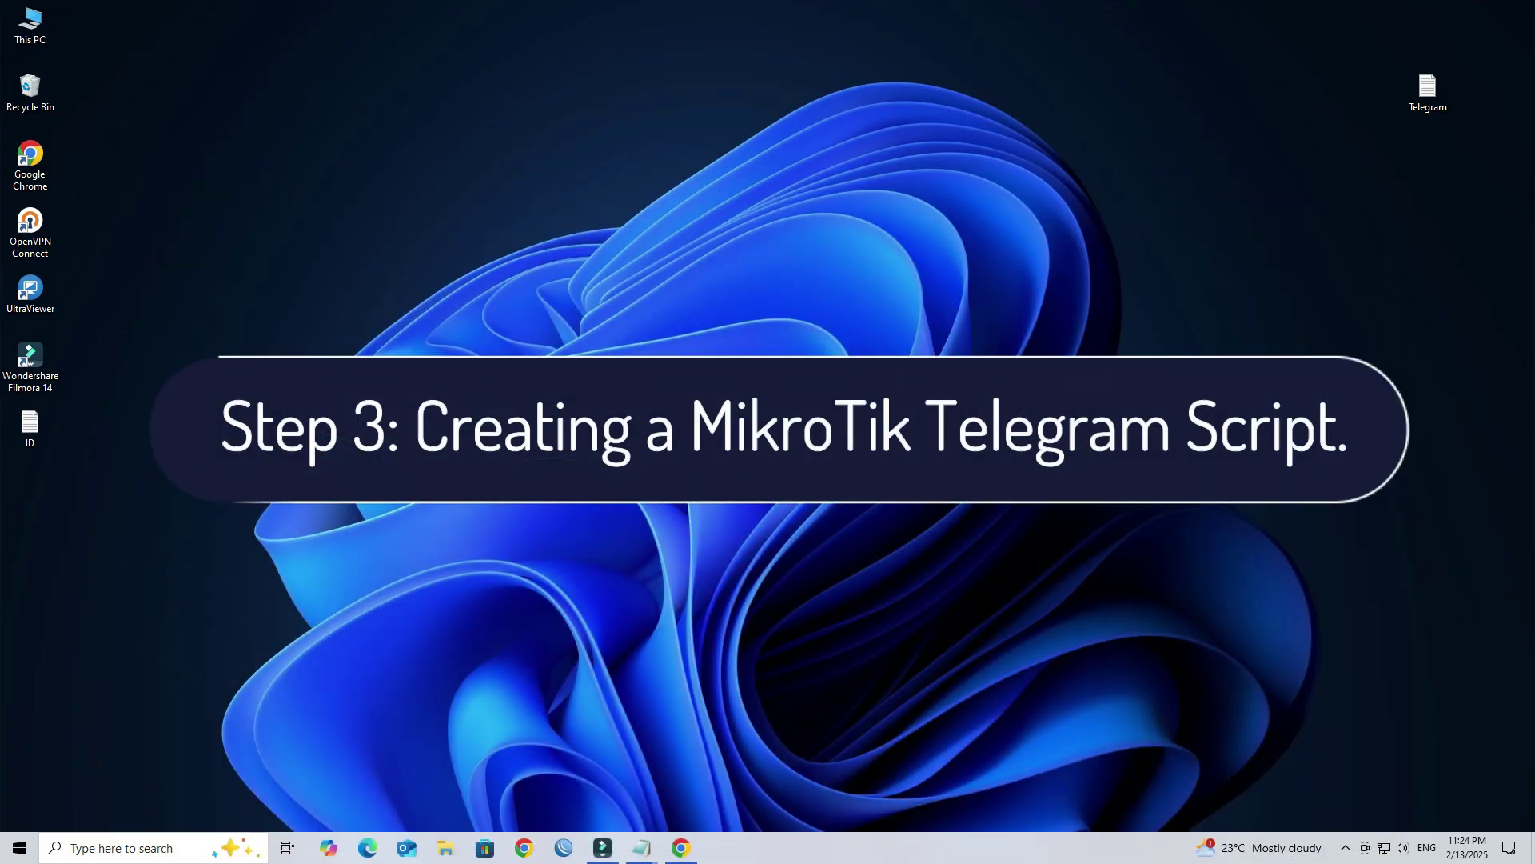
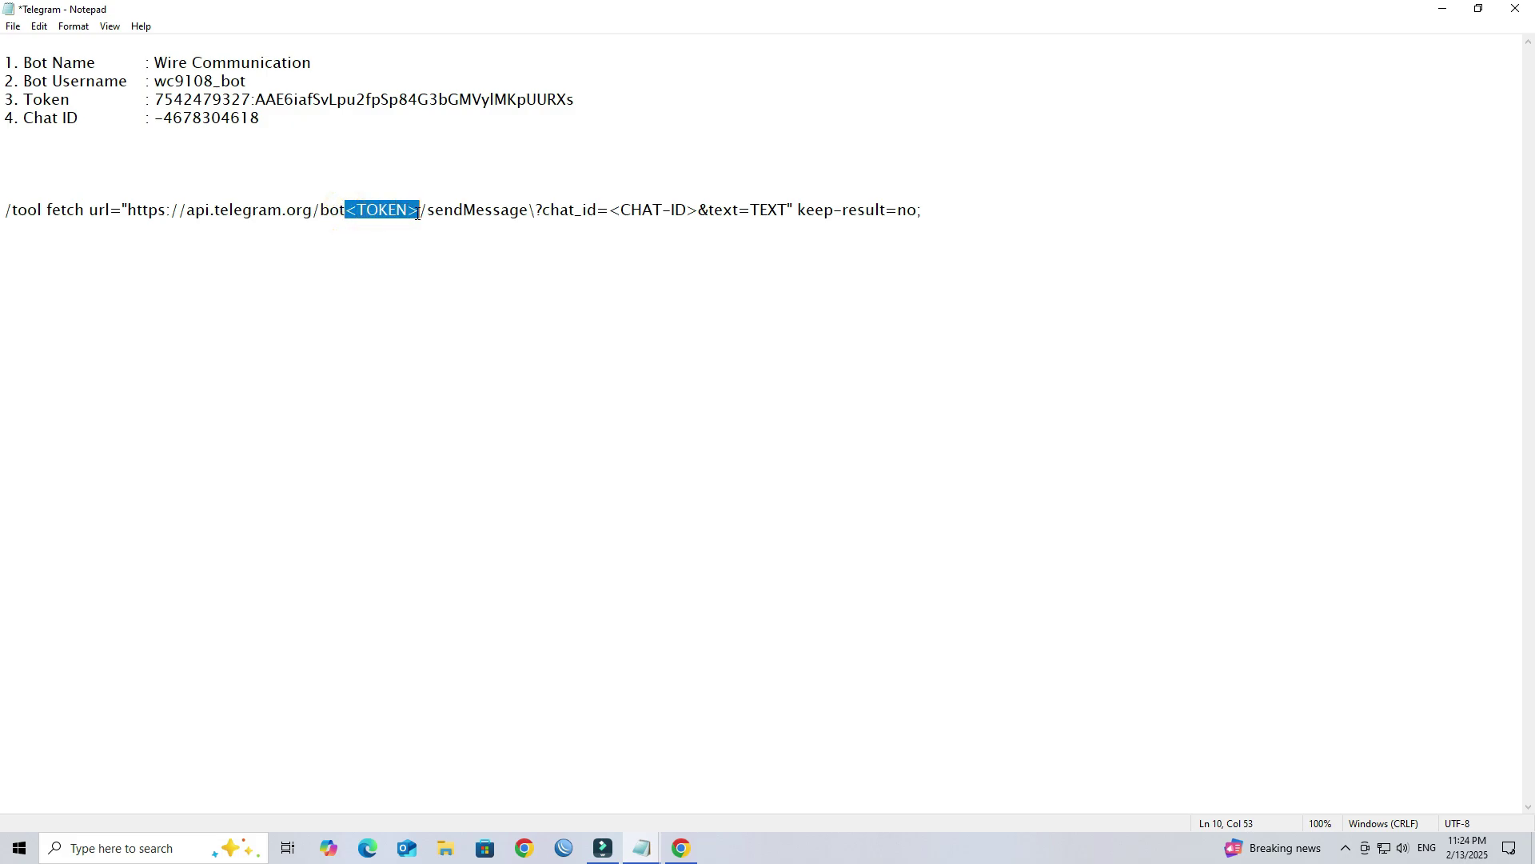
# Step: Paste the copied bot token over the selected <TOKEN> in the /tool fetch sendMessage URL
pyautogui.hotkey('ctrl', 'v')
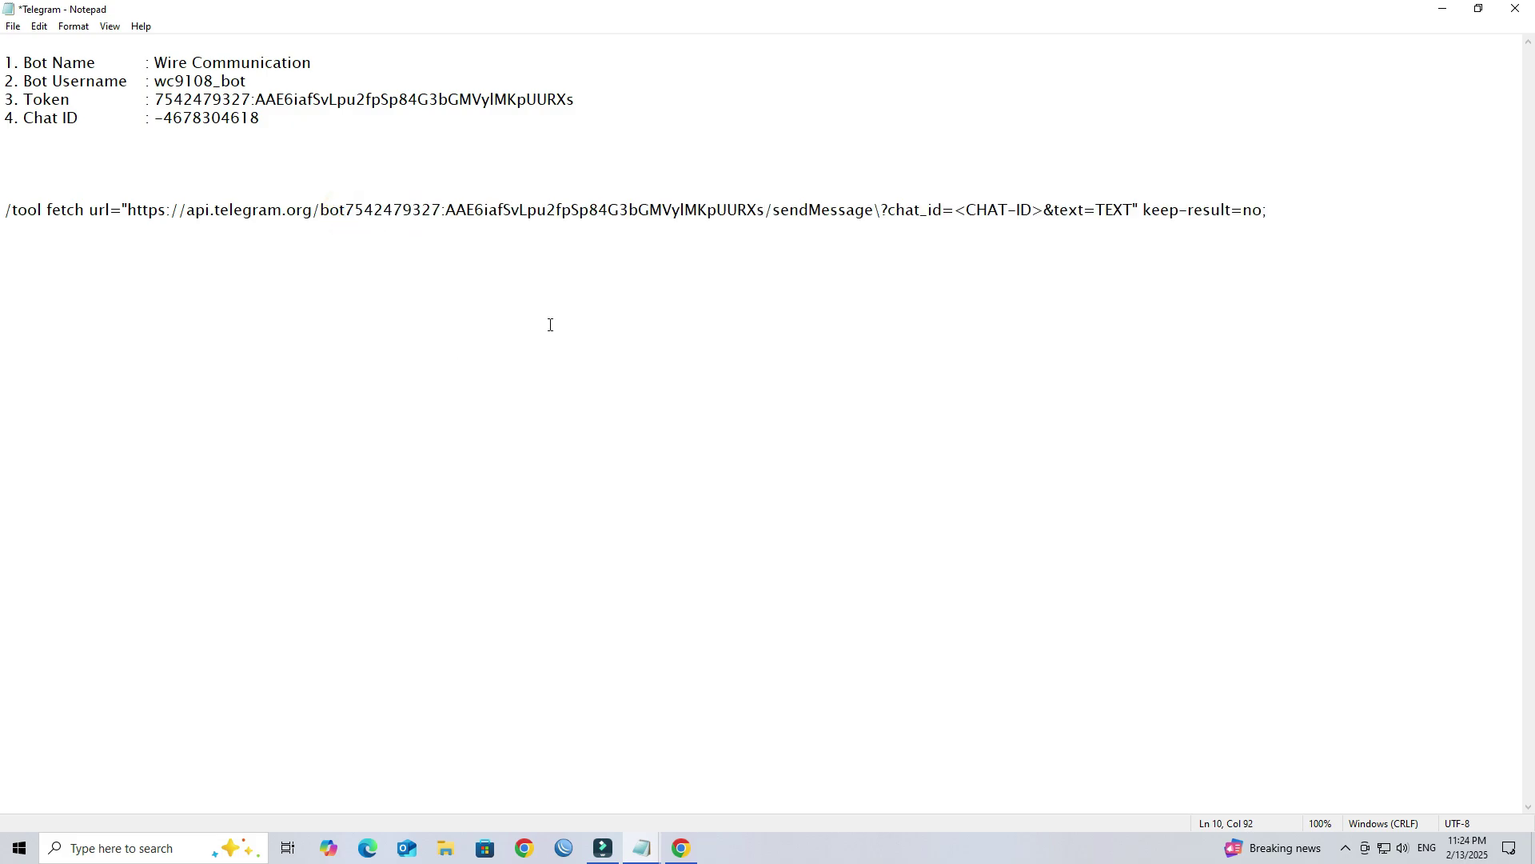
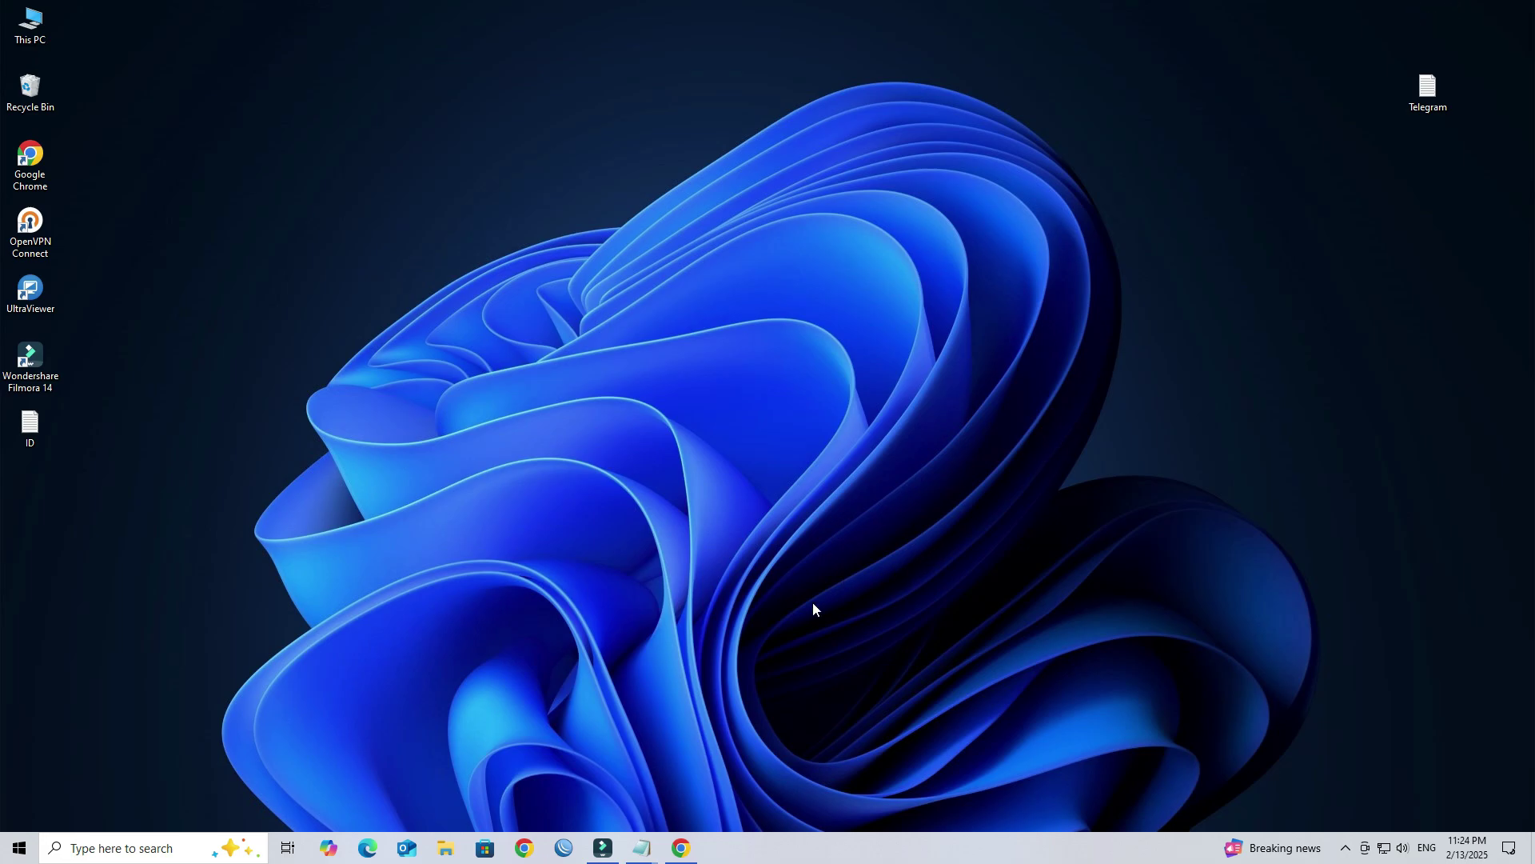
# Step: Bring WinBox back, connect to the router at the saved address, and open New Terminal
pyautogui.click(566, 845)
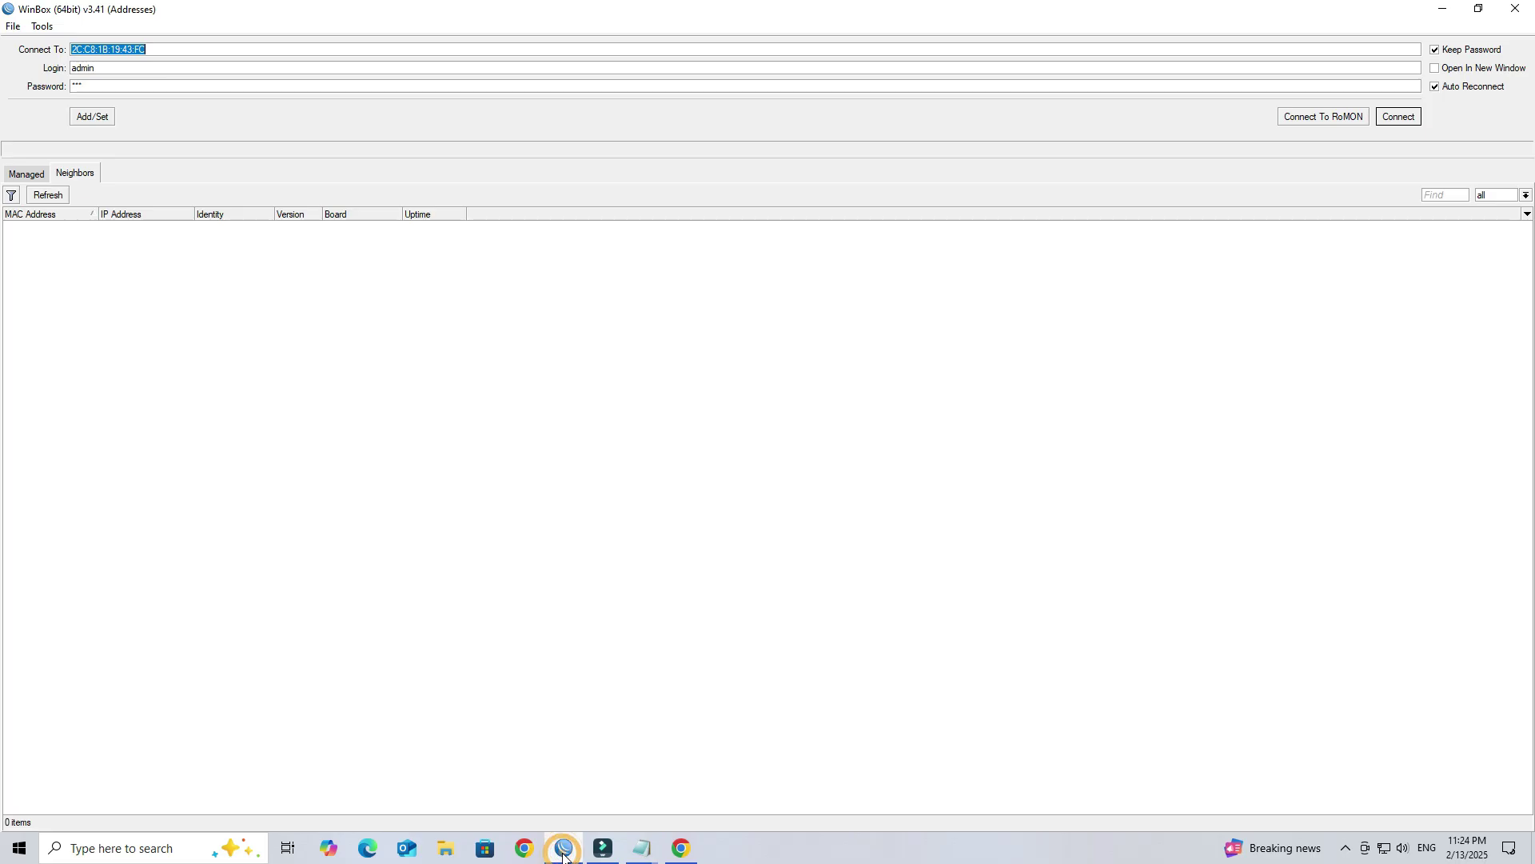
pyautogui.click(1388, 117)
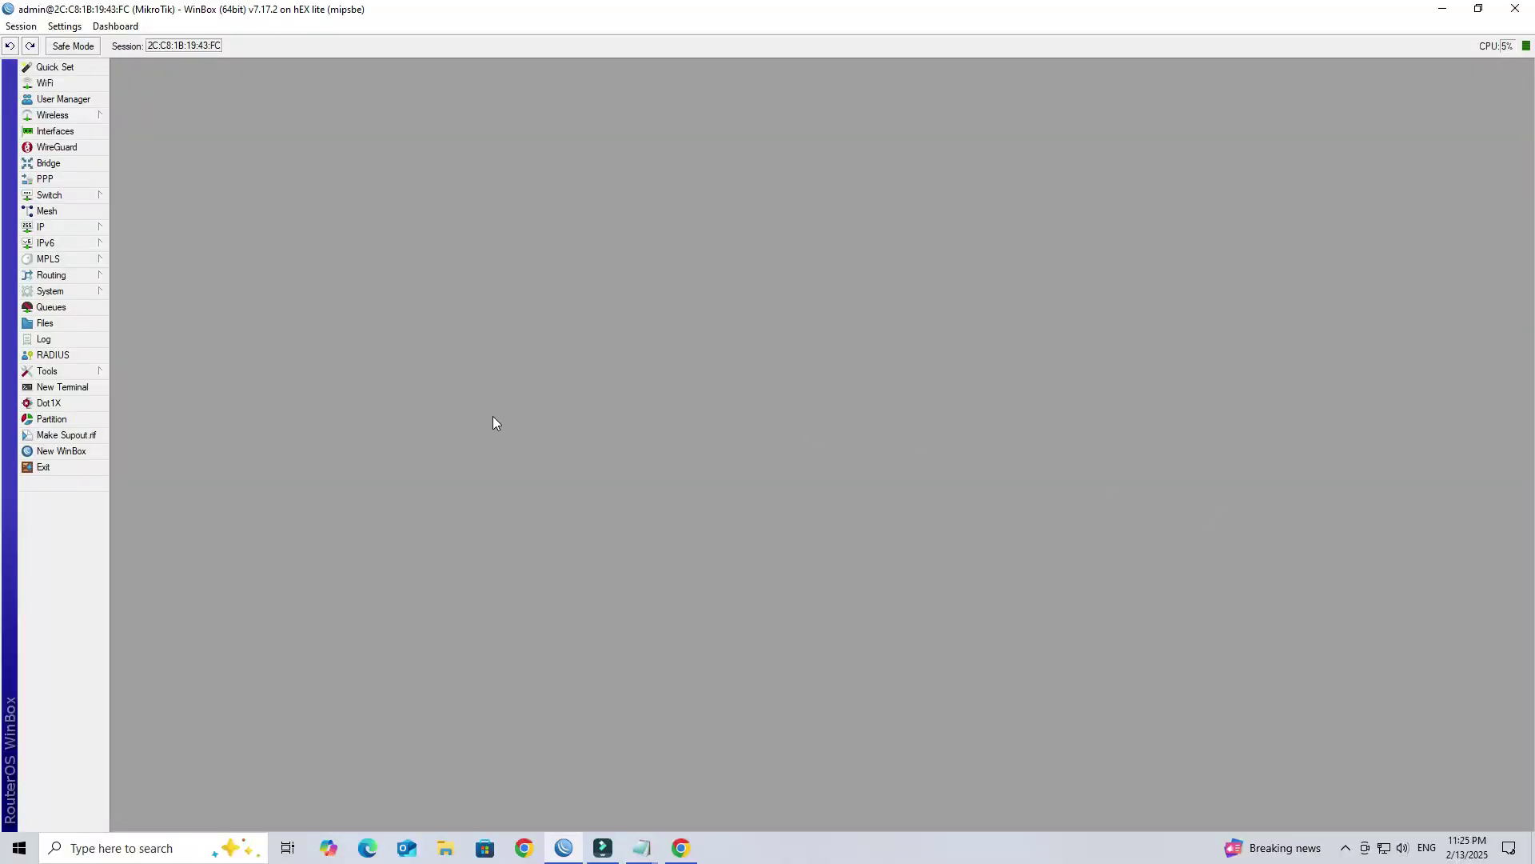
pyautogui.click(92, 387)
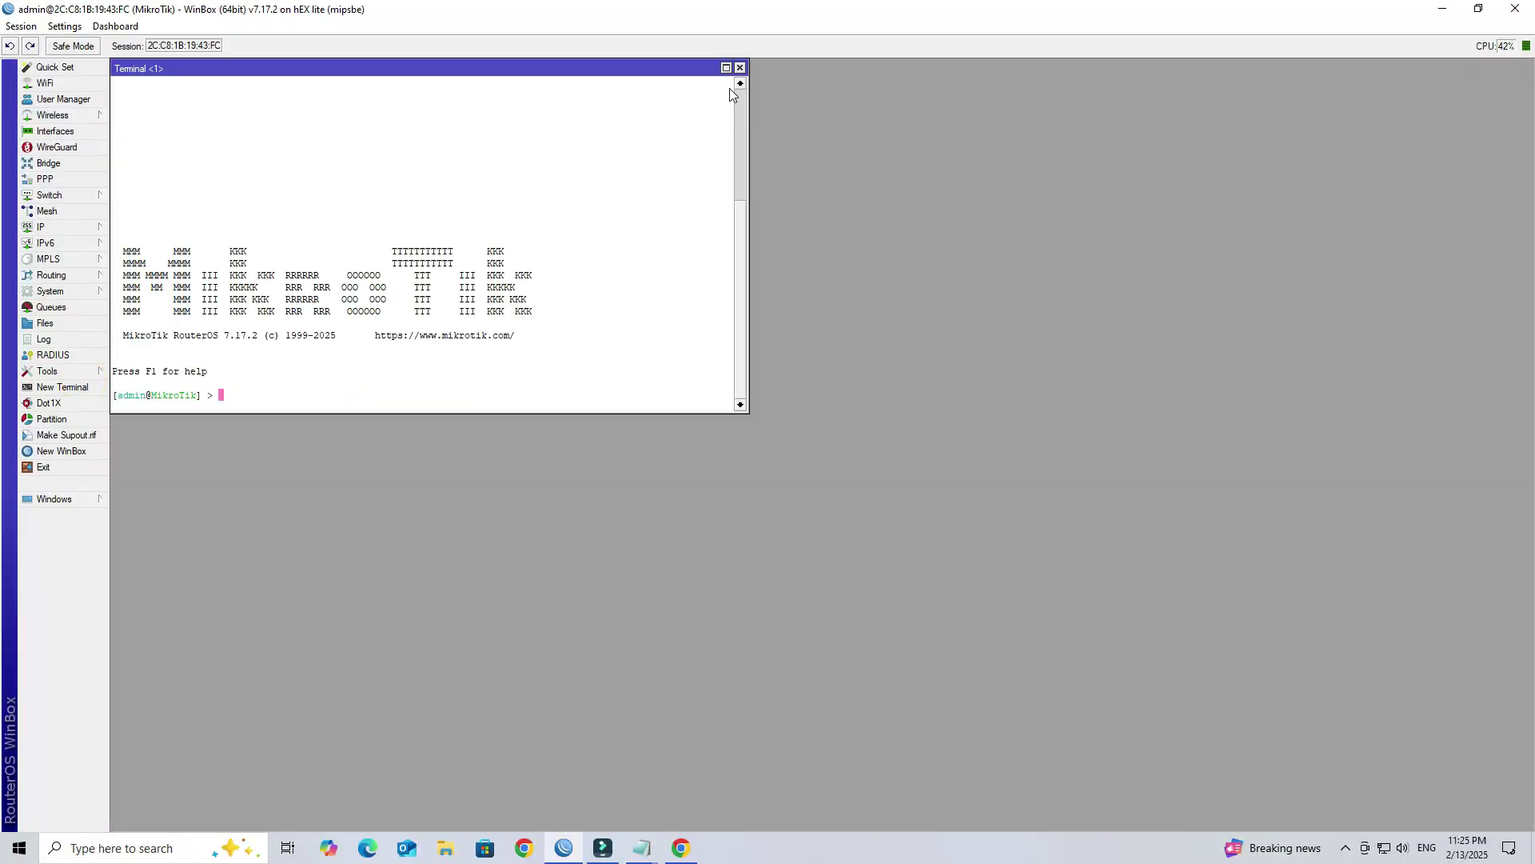
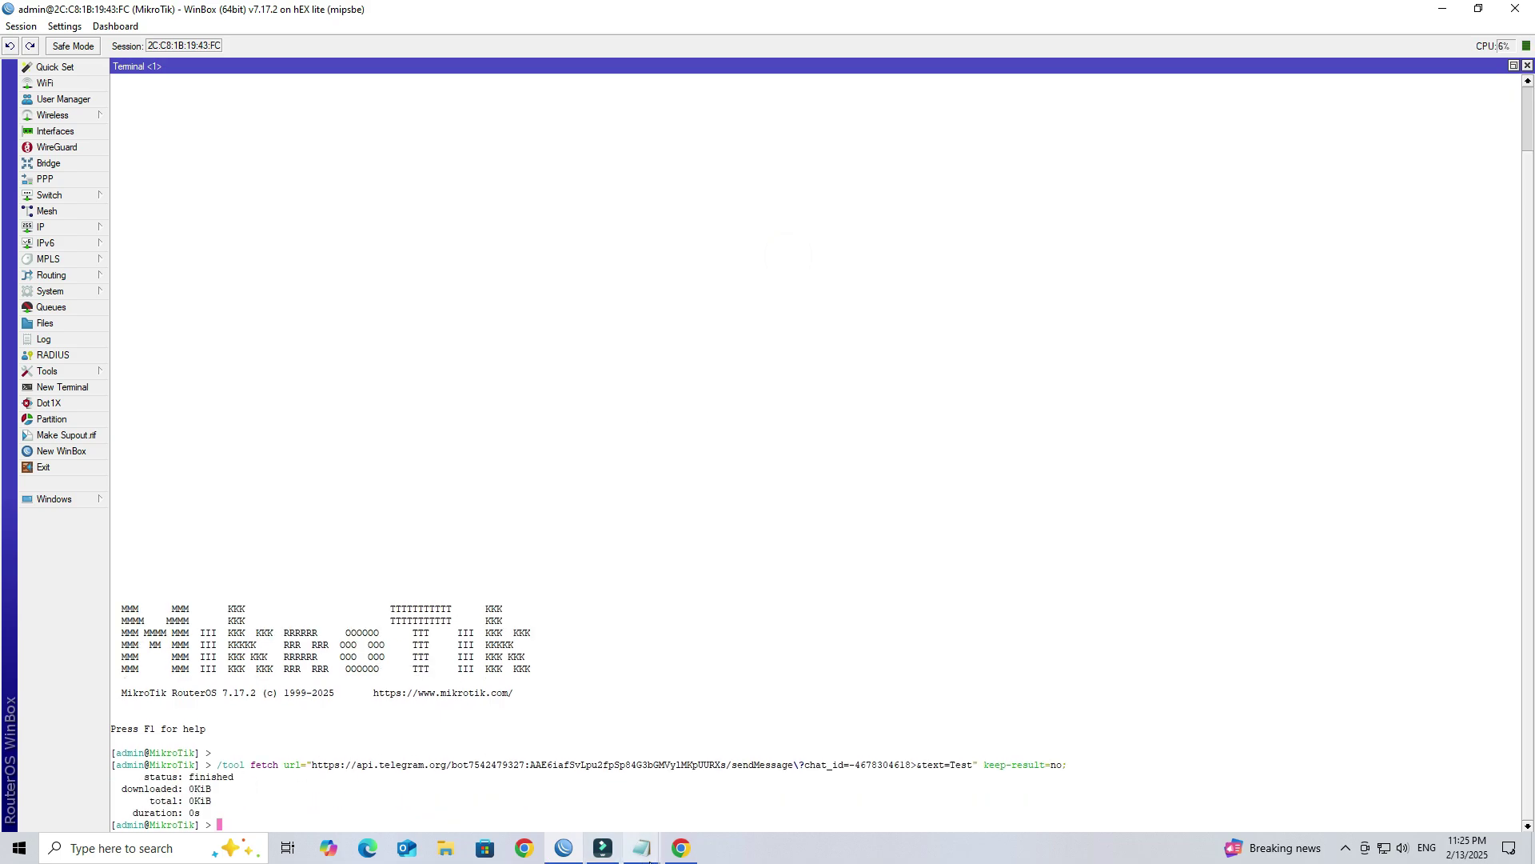
# Step: Confirm the test message arrived in Telegram, then close the WinBox terminal
pyautogui.click(681, 847)
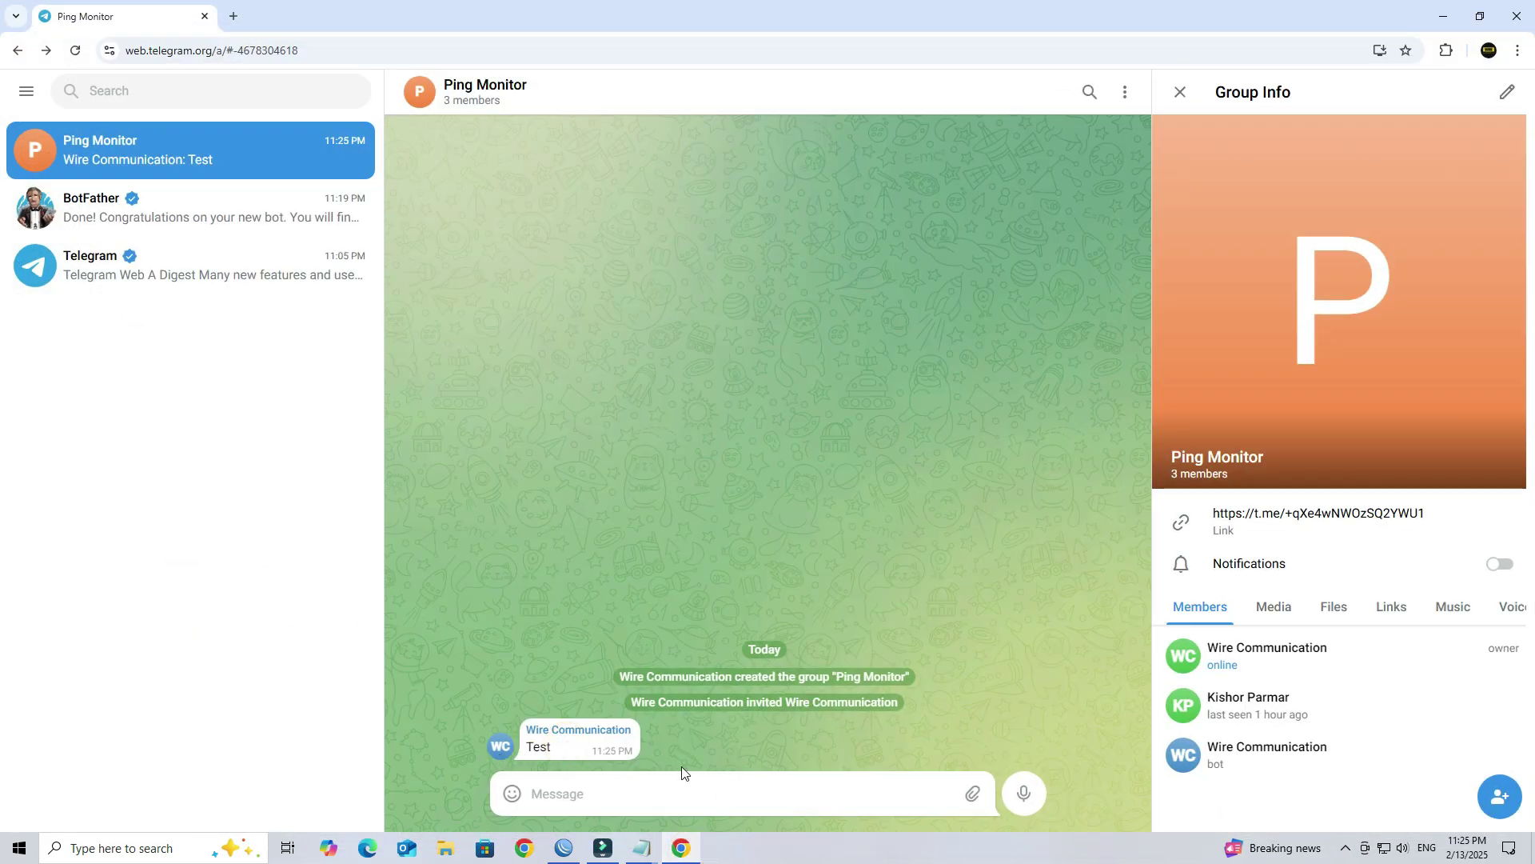
pyautogui.click(1460, 7)
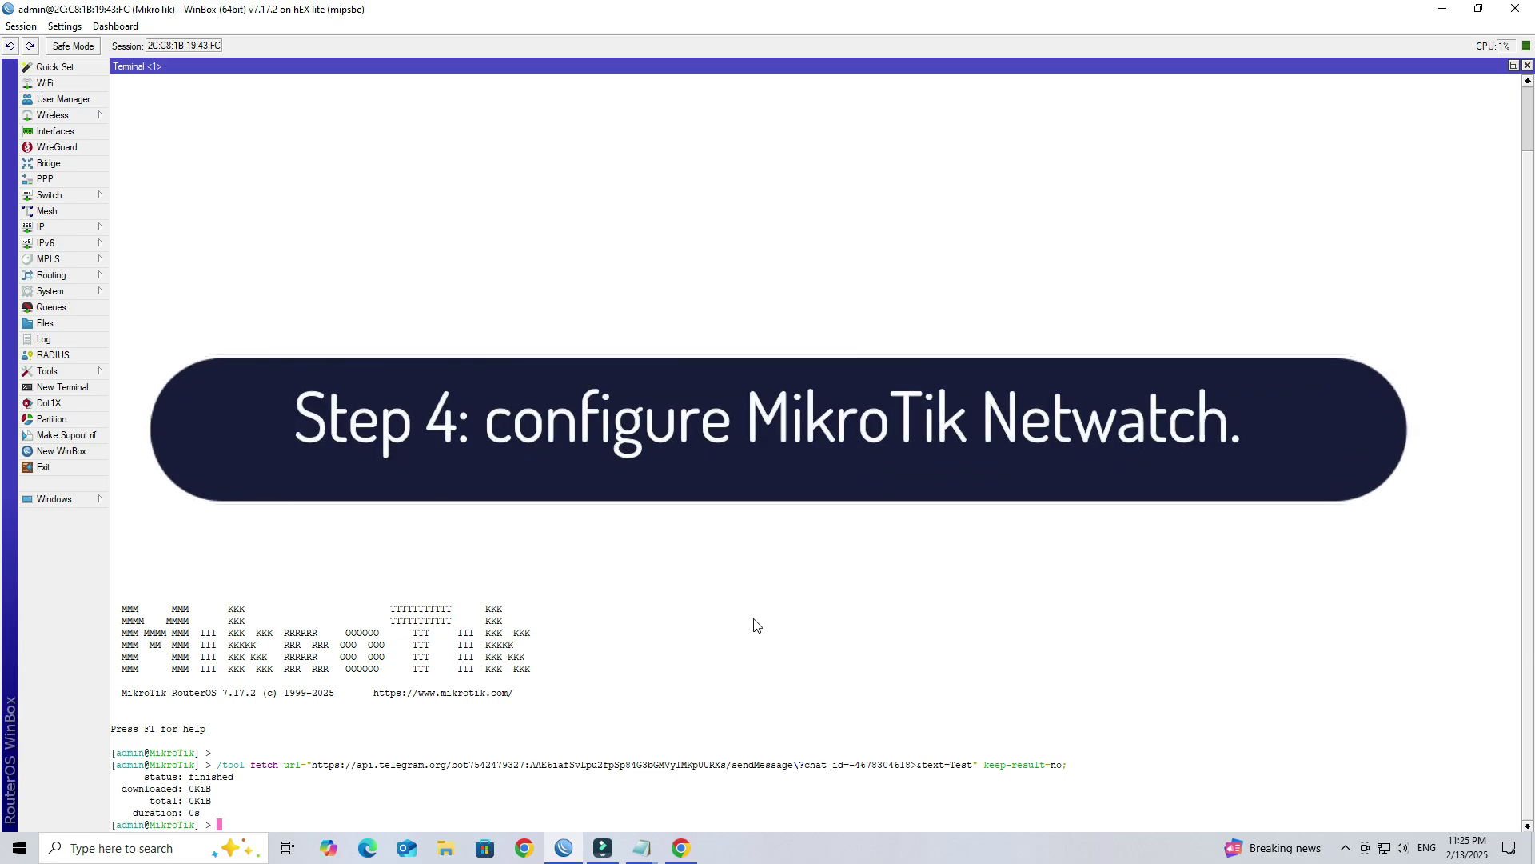
pyautogui.click(1527, 65)
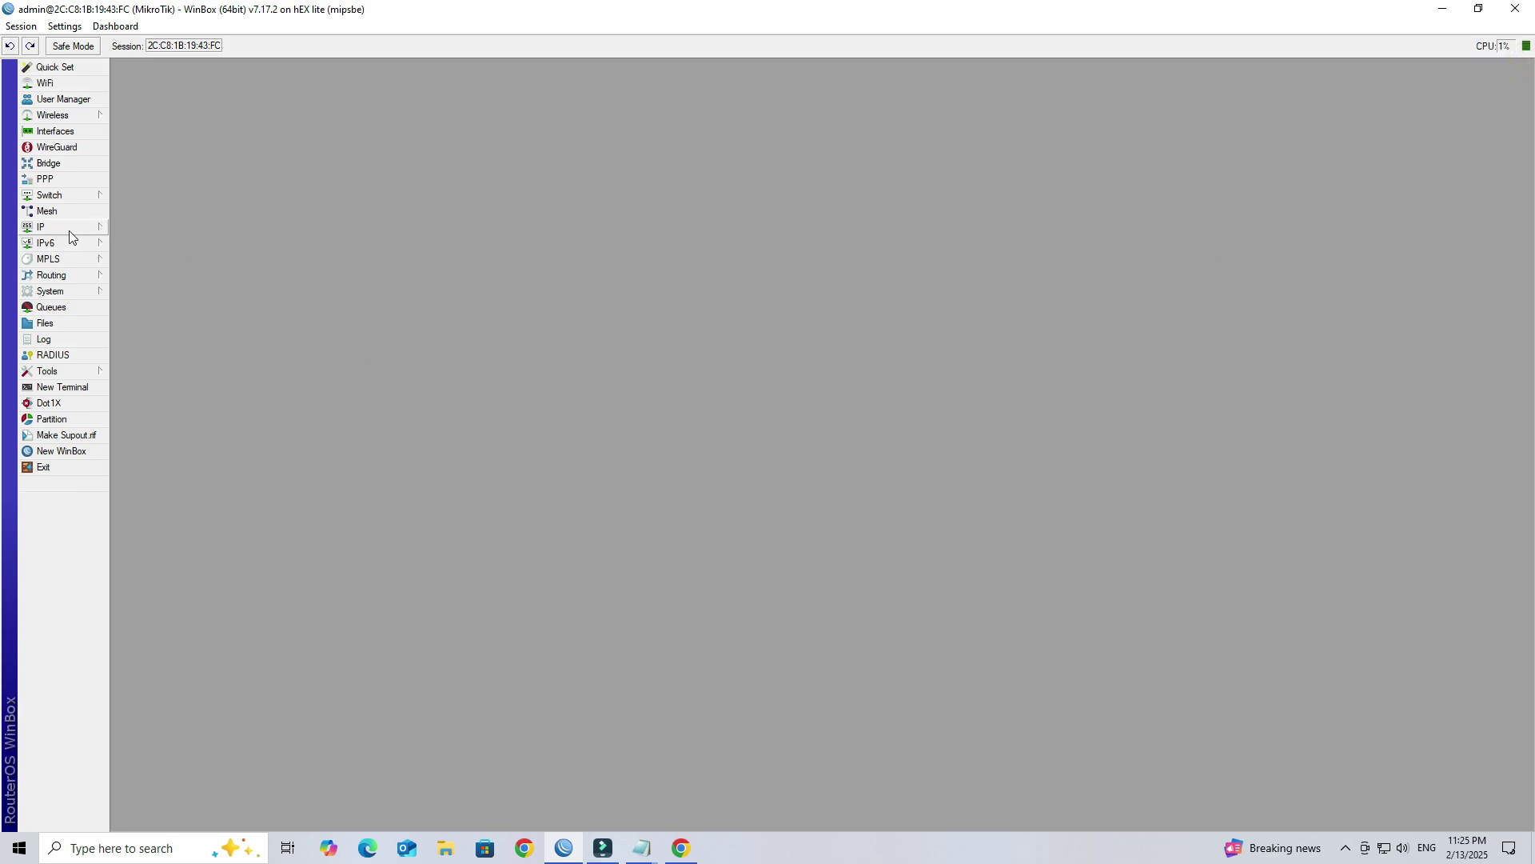
# Step: Look up the DHCP lease for DIR-650IN and copy its address, 192.168.200.253
pyautogui.click(61, 227)
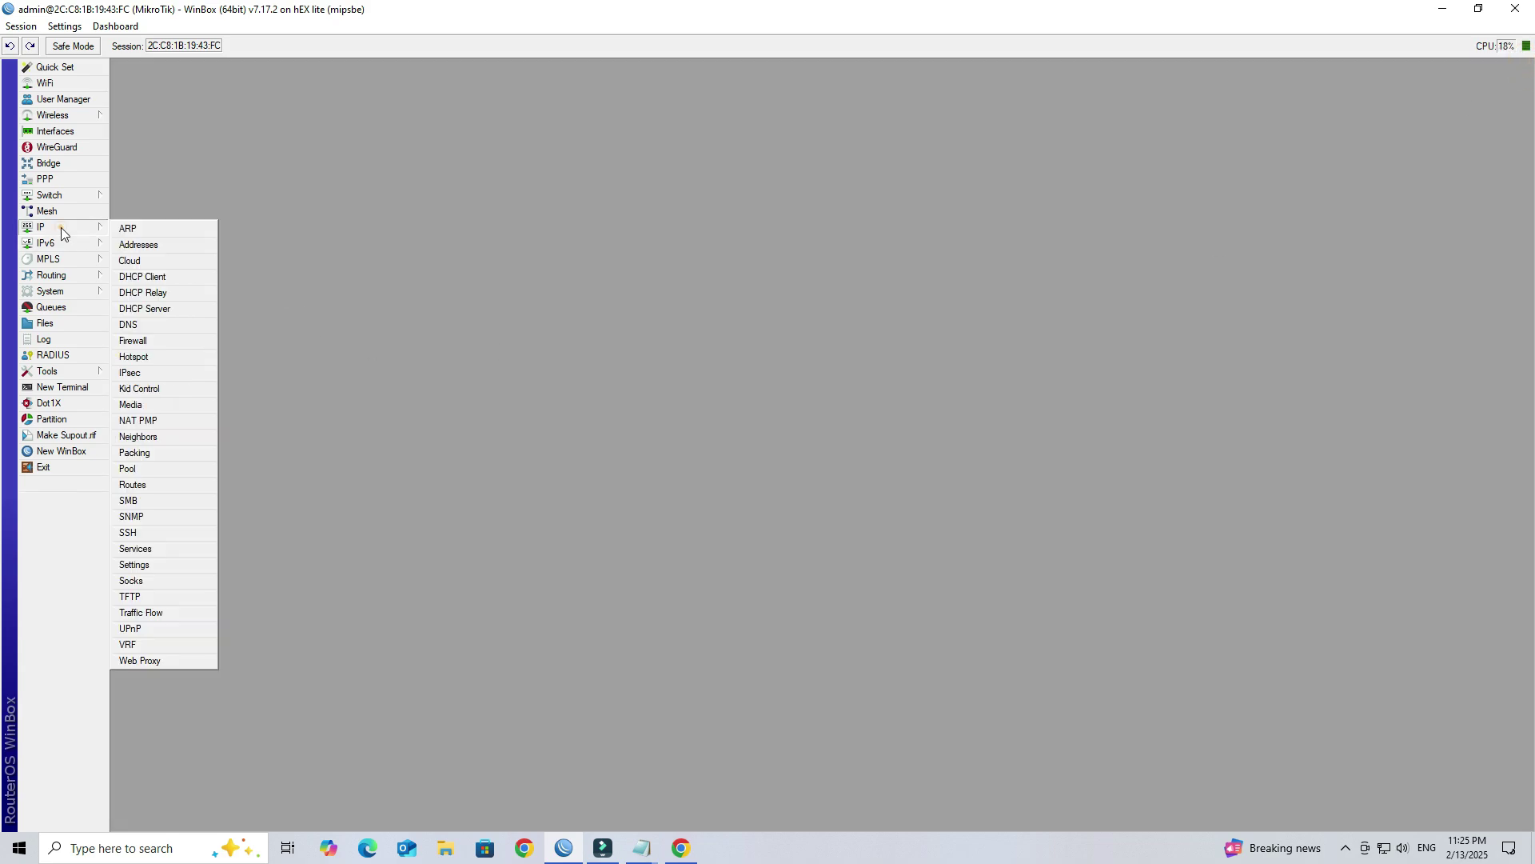
pyautogui.click(160, 308)
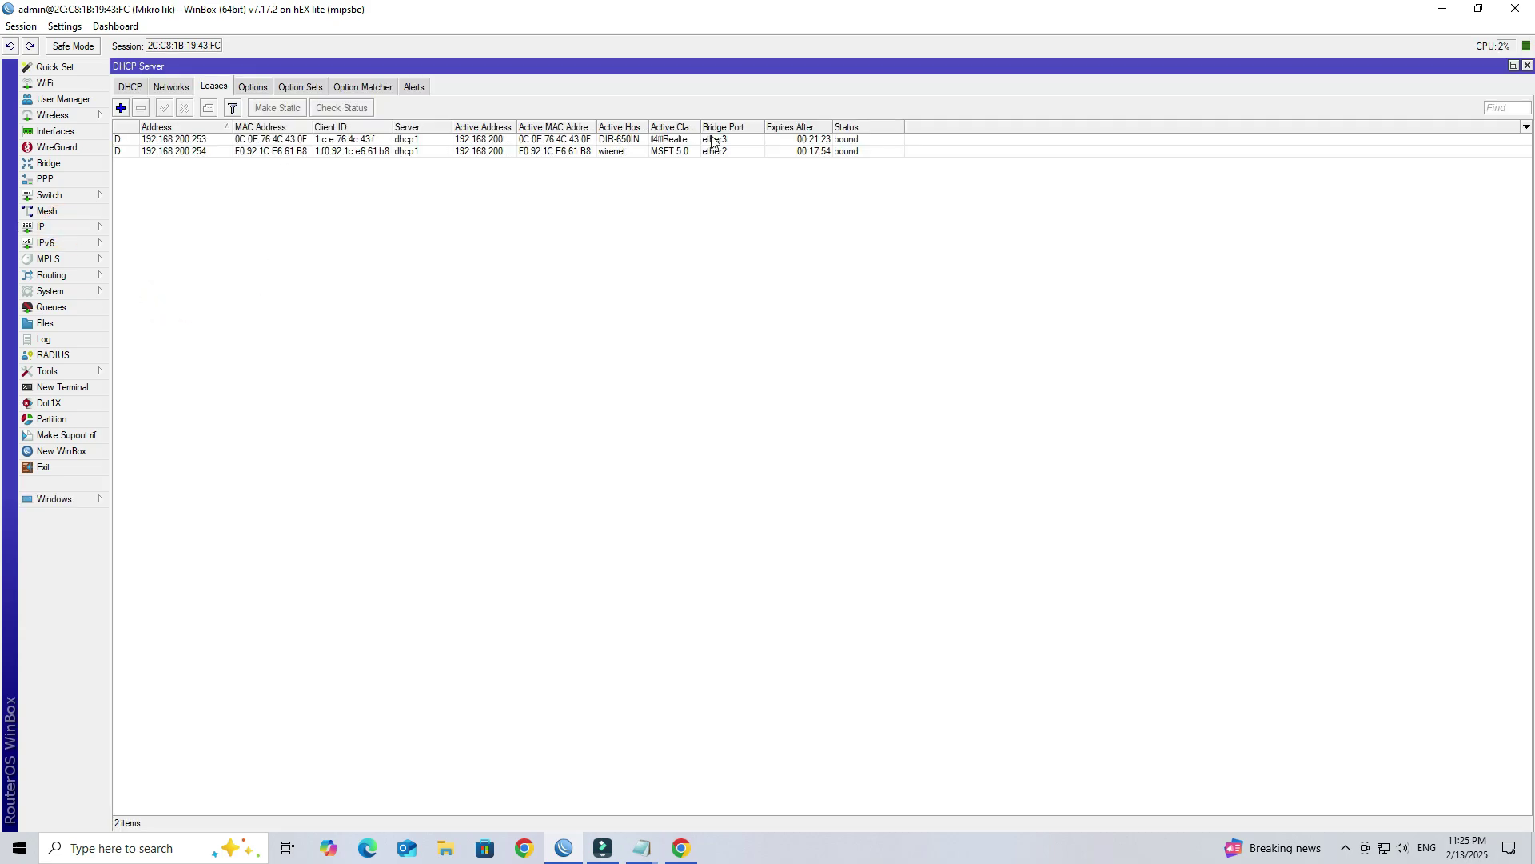
pyautogui.doubleClick(620, 139)
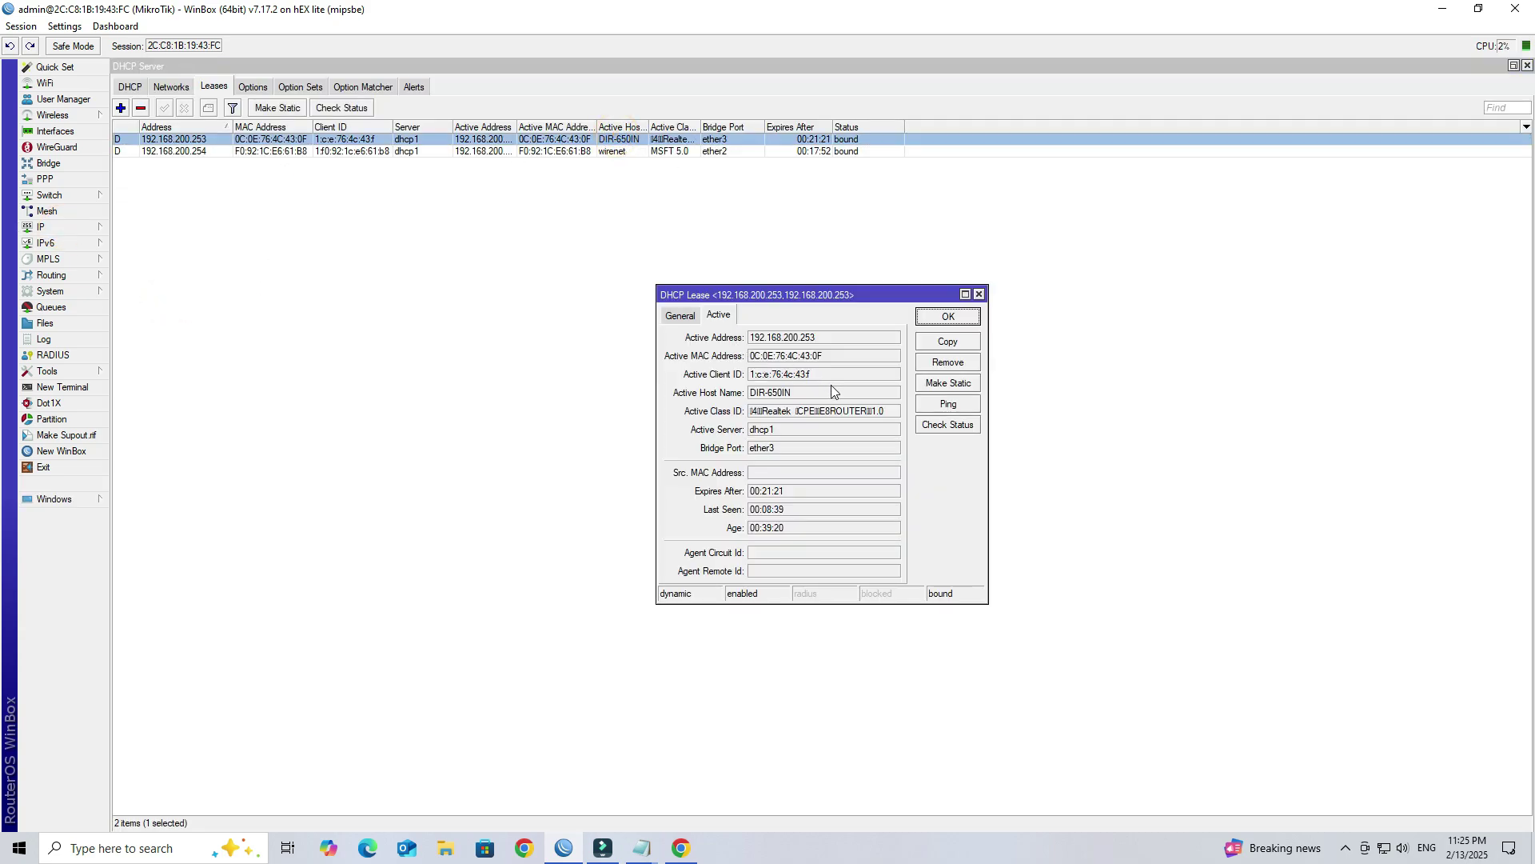
pyautogui.moveTo(832, 392); pyautogui.dragTo(749, 392)
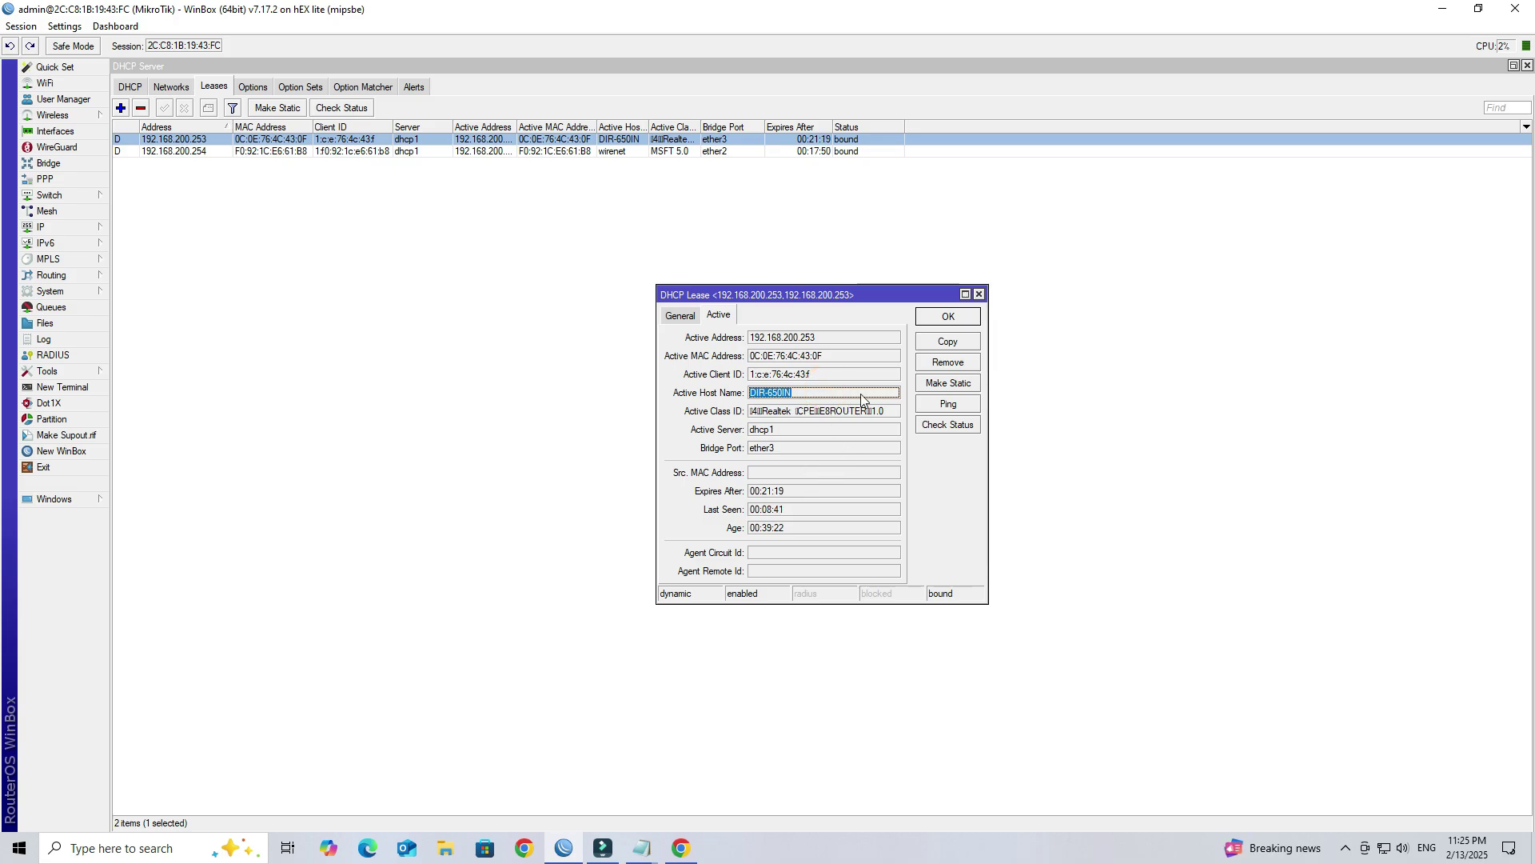
pyautogui.moveTo(751, 337); pyautogui.dragTo(835, 338)
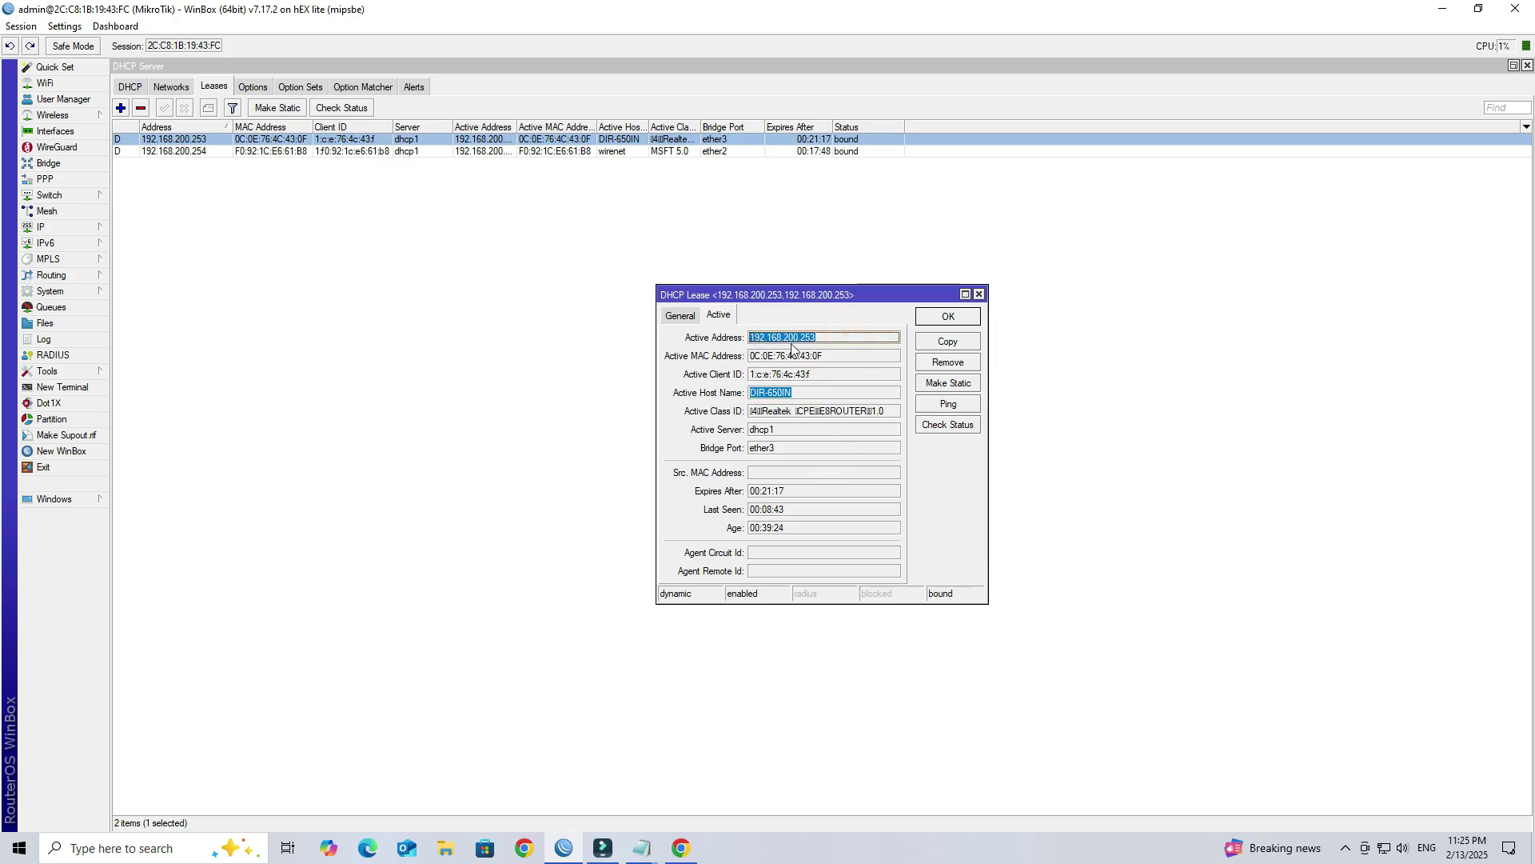
pyautogui.click(979, 294)
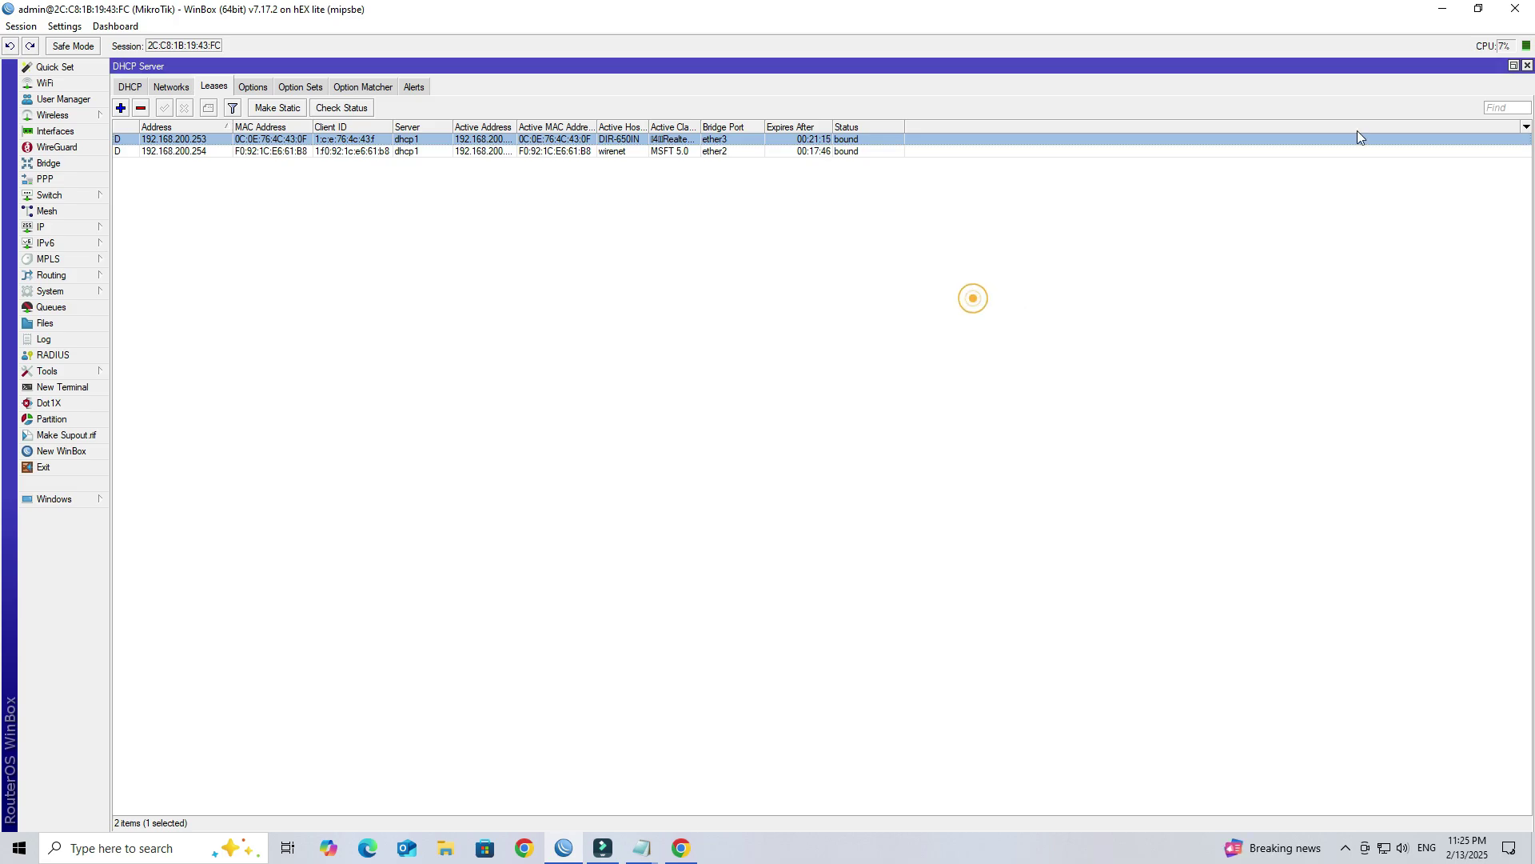
# Step: Close DHCP Server and show the Netwatch host list enlarged to fill the workspace
pyautogui.click(1528, 65)
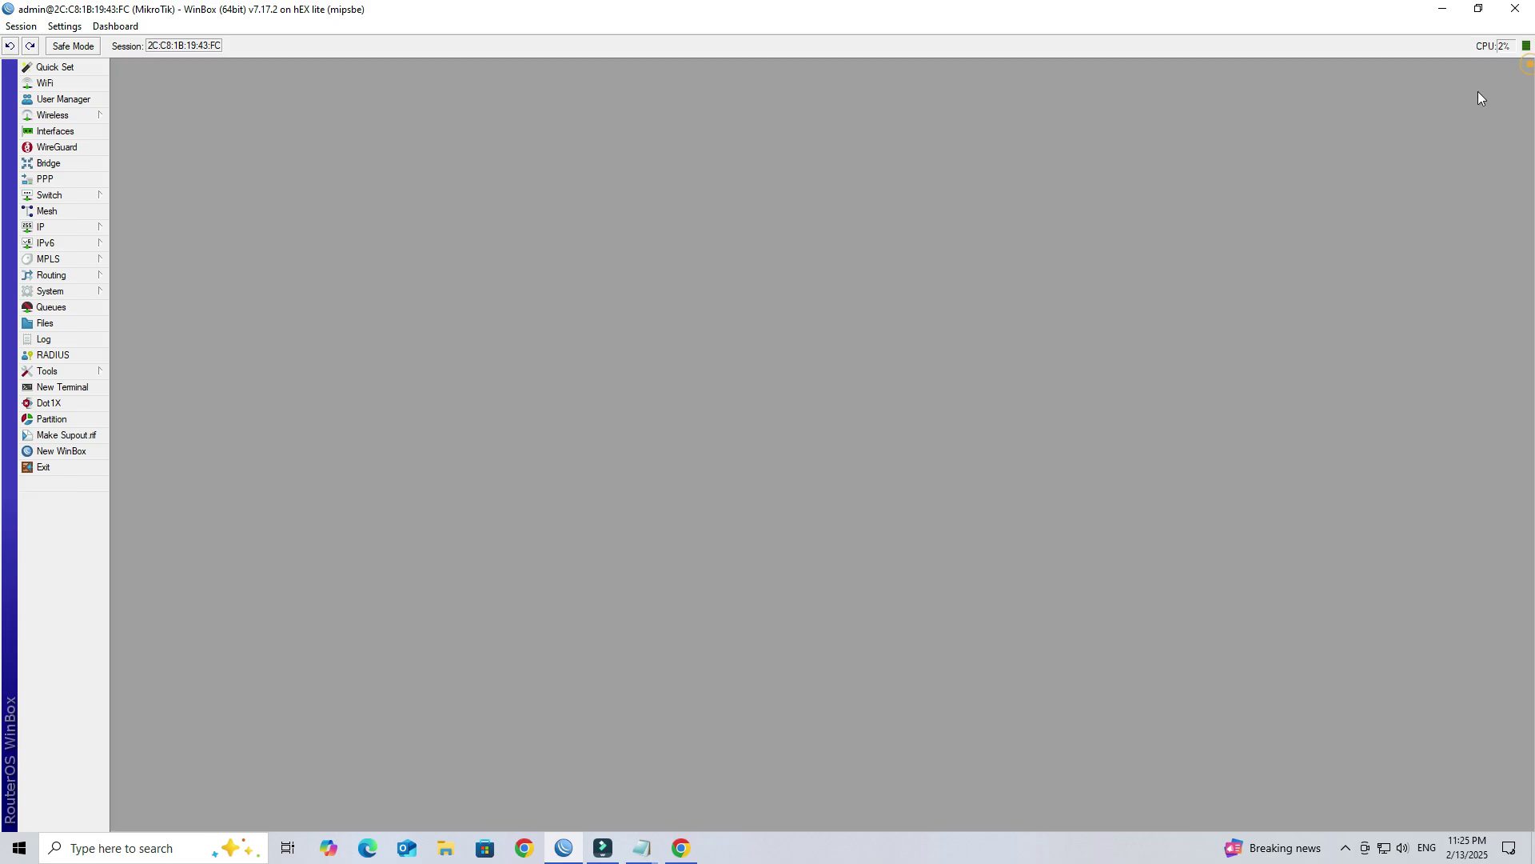
pyautogui.click(51, 291)
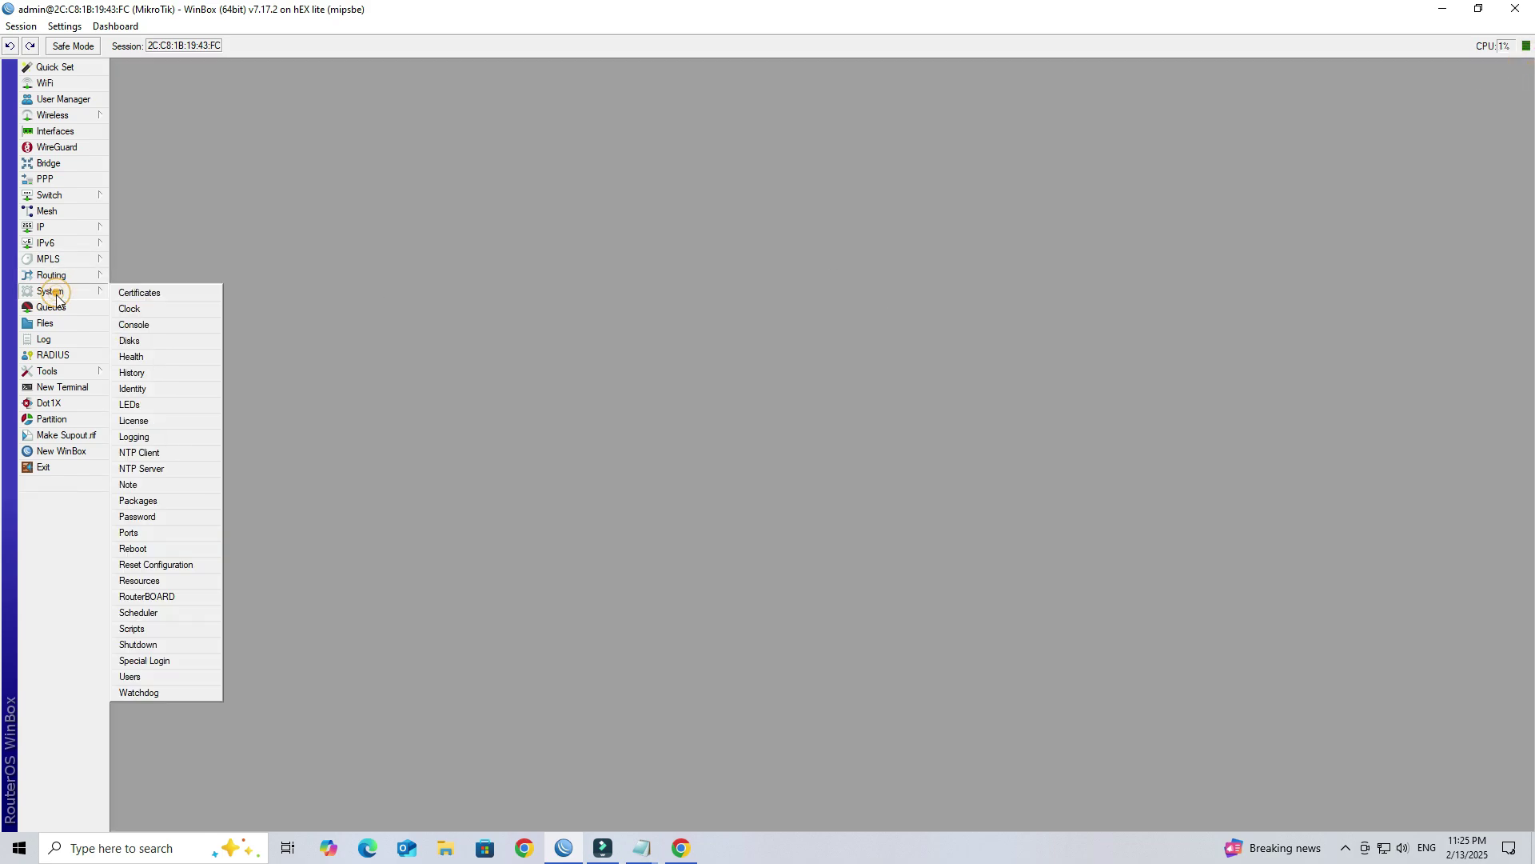
pyautogui.click(47, 371)
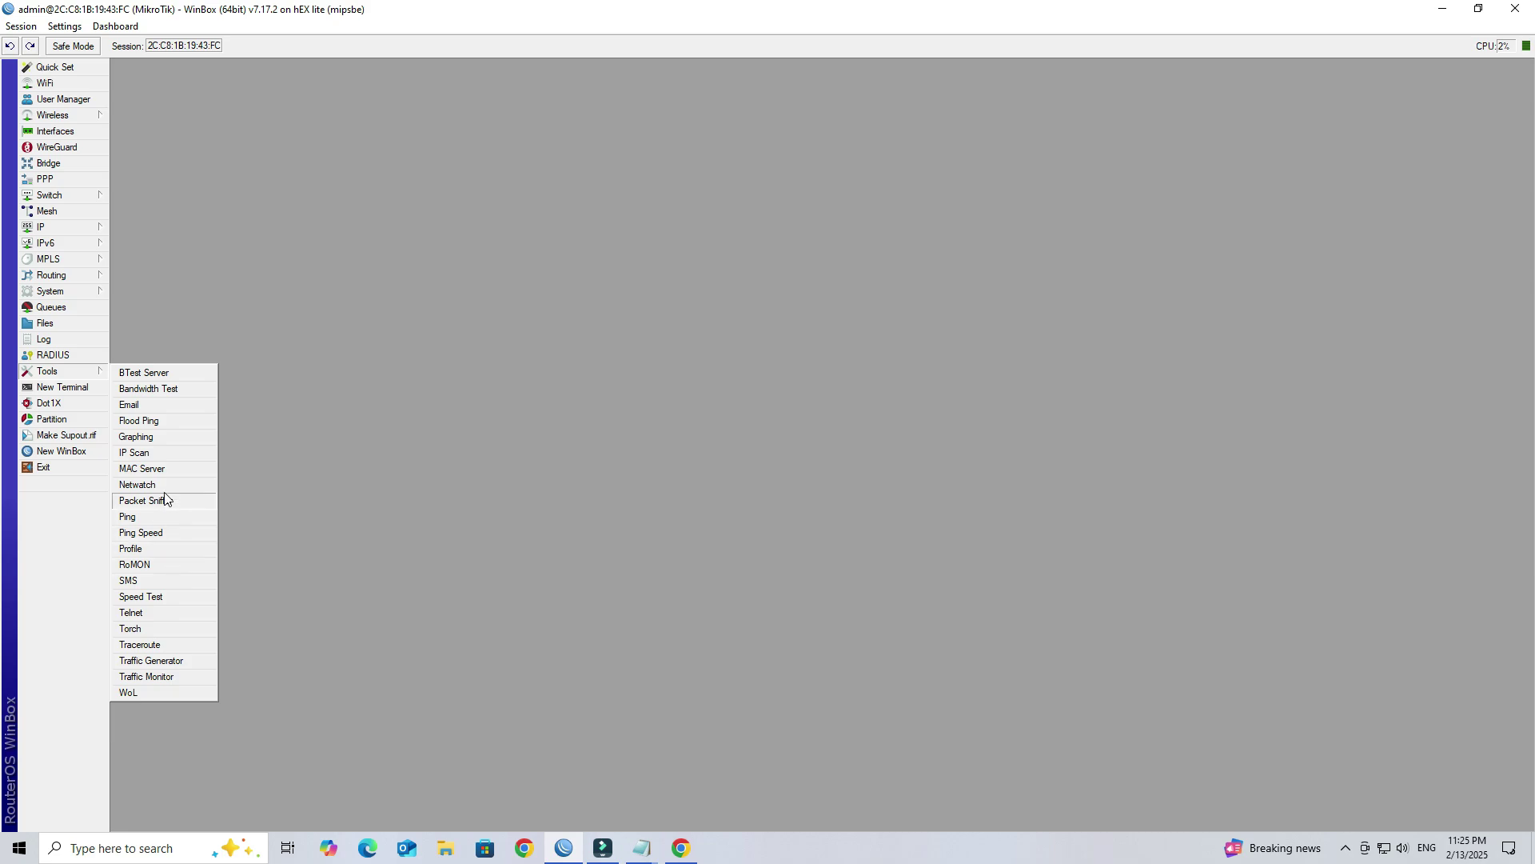
pyautogui.click(163, 485)
pyautogui.click(949, 315)
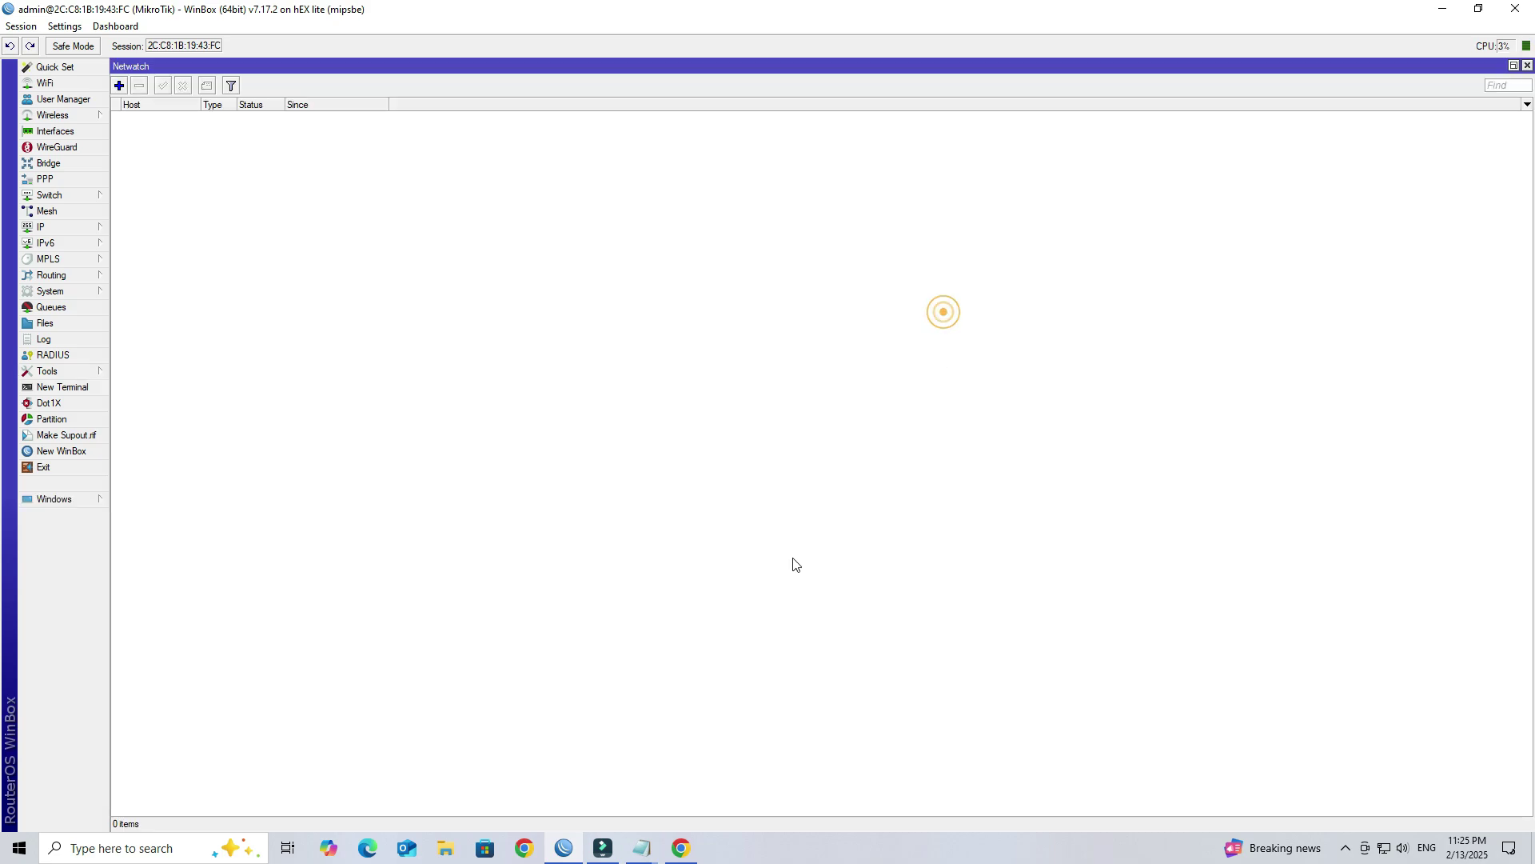
# Step: Add Netwatch host 'DIR 650 Router' monitoring 192.168.200.253, then bring up the Telegram notes in Notepad
pyautogui.click(119, 85)
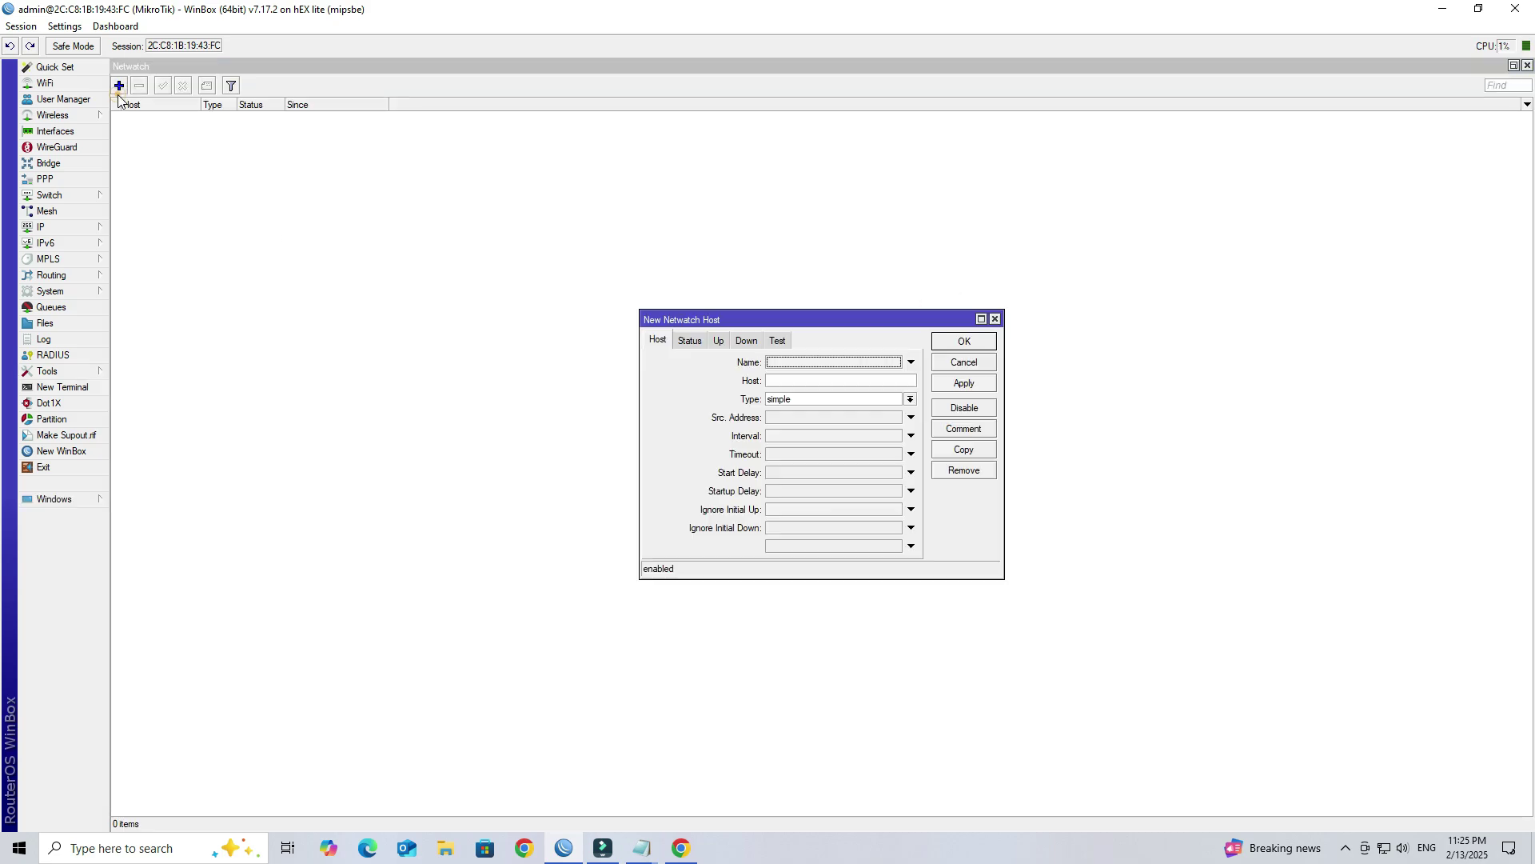
pyautogui.click(821, 361)
pyautogui.click(813, 375)
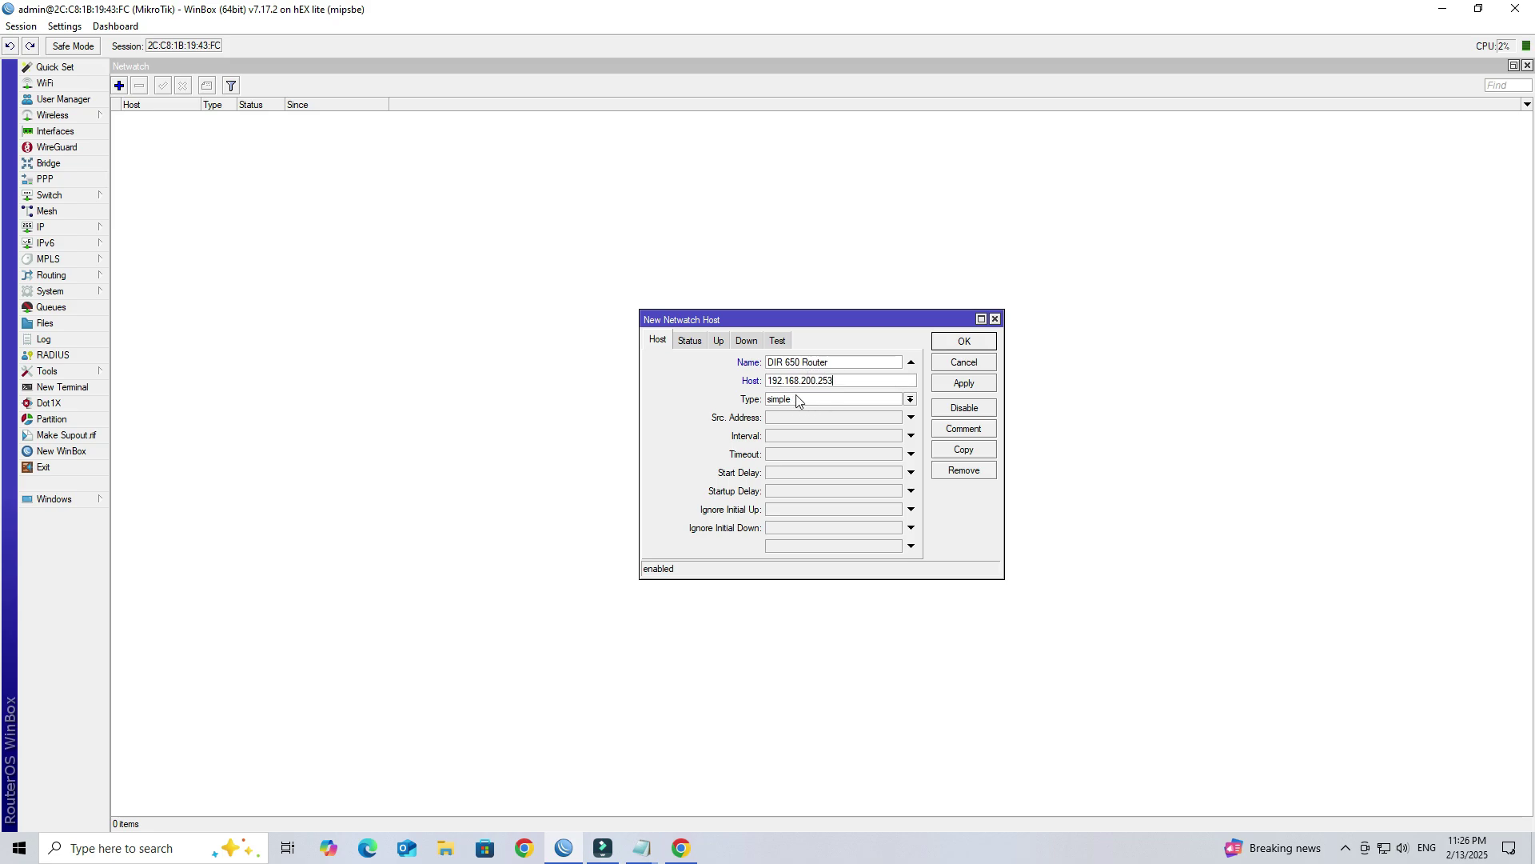
pyautogui.click(718, 341)
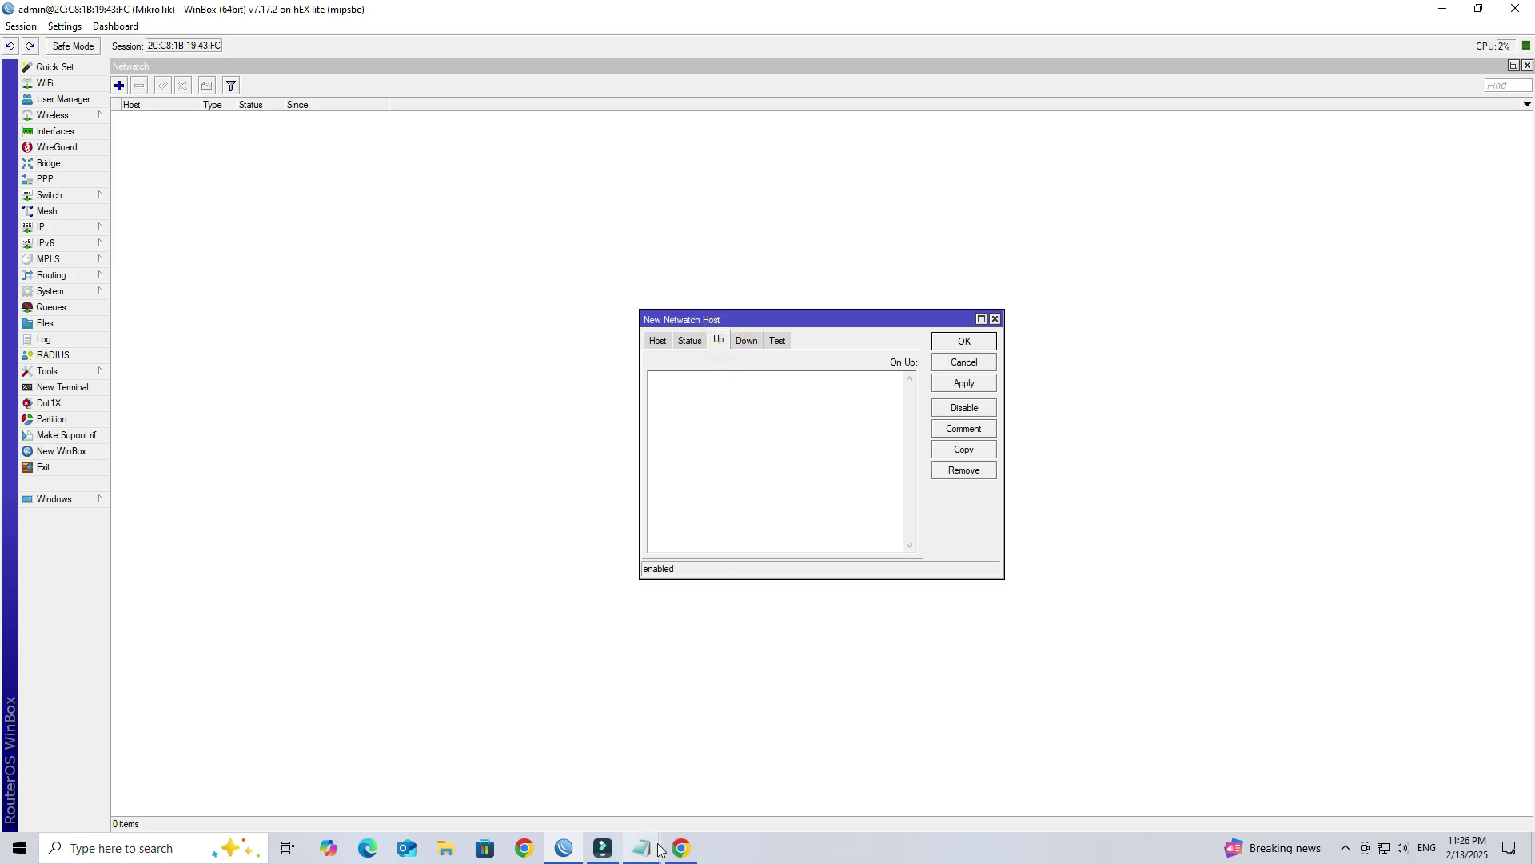
pyautogui.moveTo(655, 845)
pyautogui.click(774, 789)
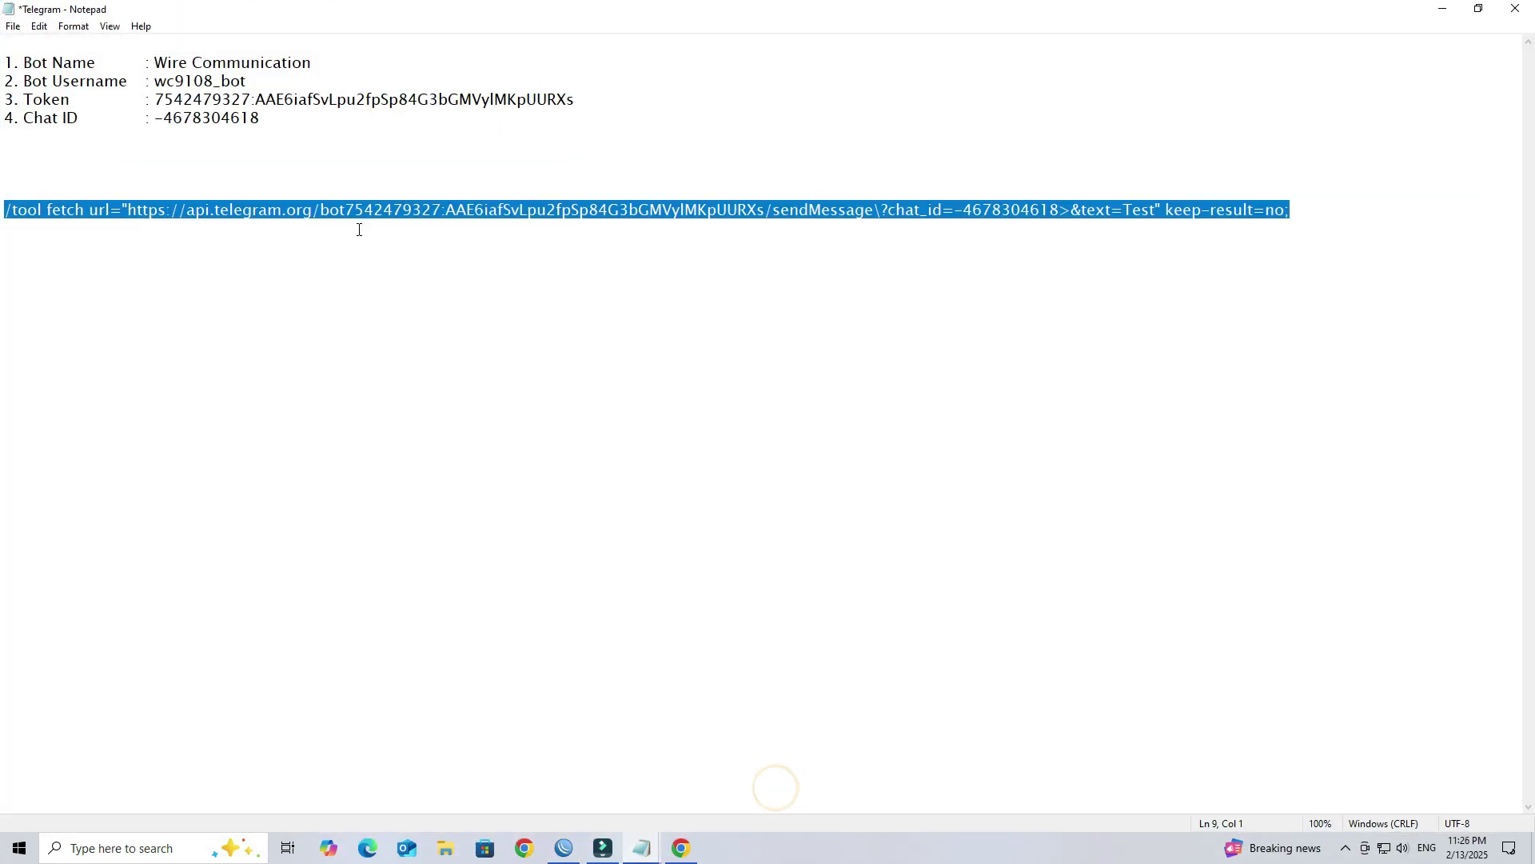
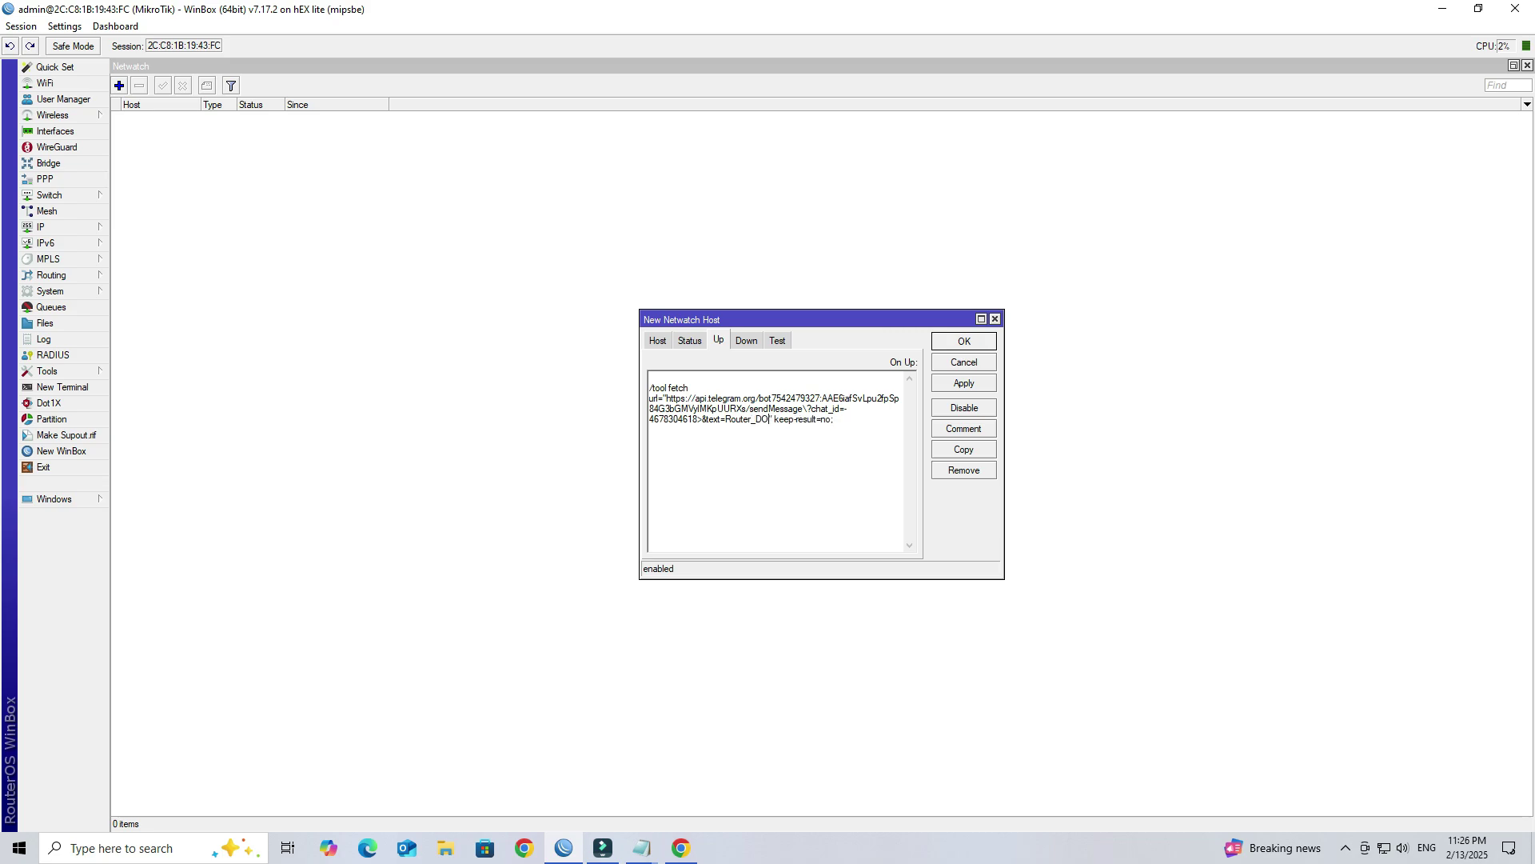
# Step: Replace DOWN with Up so the On Up fetch message reads Router_Up, then select the whole script
pyautogui.press('BackSpace')
pyautogui.press('BackSpace')
pyautogui.press('BackSpace')
pyautogui.press('BackSpace')
pyautogui.write('Up')
pyautogui.hotkey('ctrl', 'a')
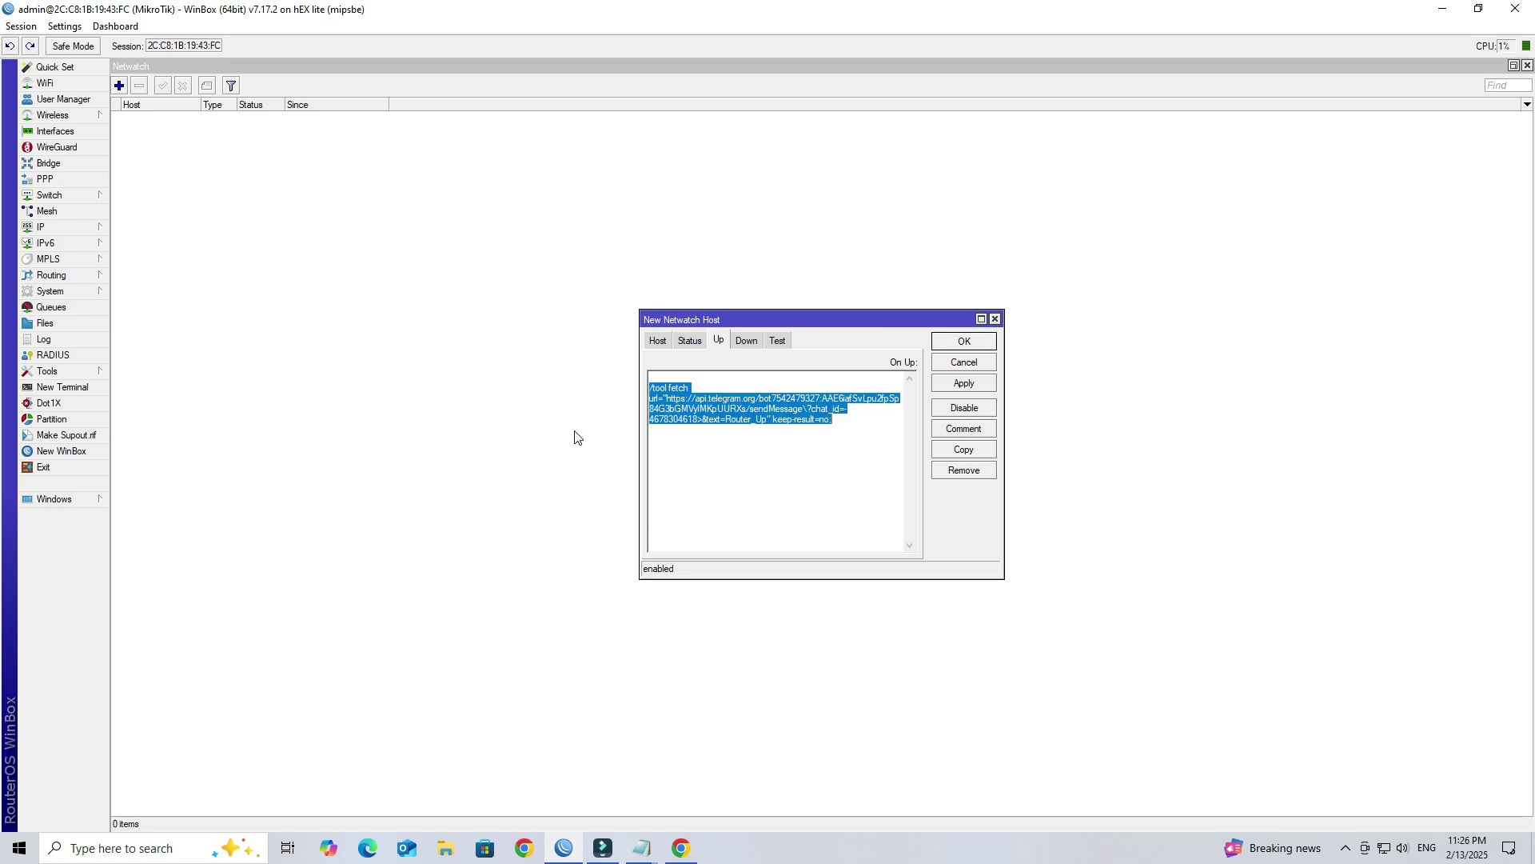
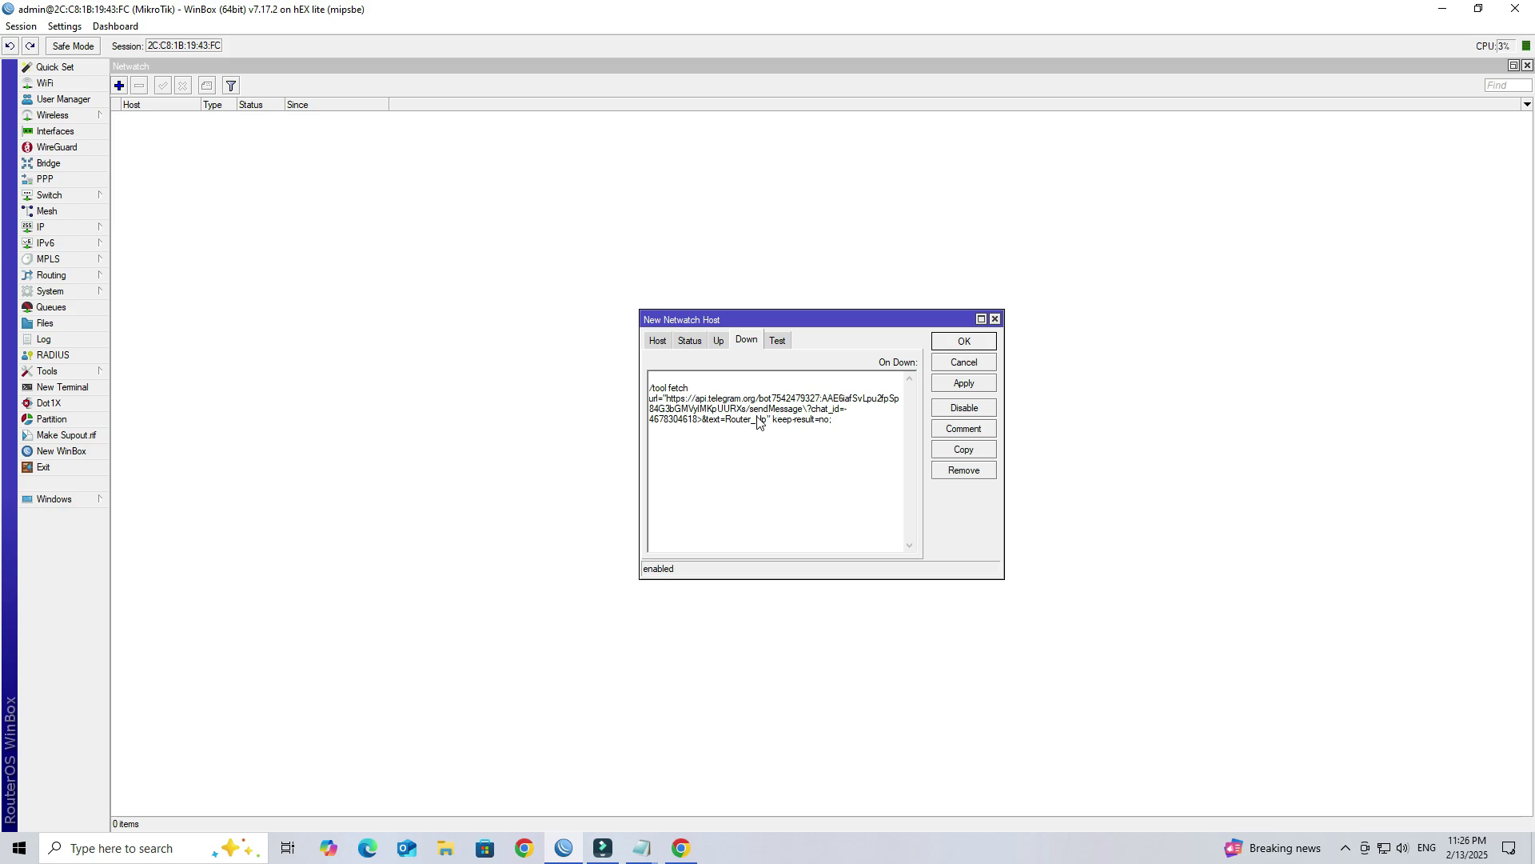
# Step: Change the down alert text to Router_Down and apply the 192.168.200.253 Netwatch host
pyautogui.press('BackSpace')
pyautogui.press('BackSpace')
pyautogui.write('Down')
pyautogui.click(982, 385)
# Step: Close the host settings with OK, select the host, and check Telegram for alerts
pyautogui.click(681, 343)
pyautogui.click(658, 341)
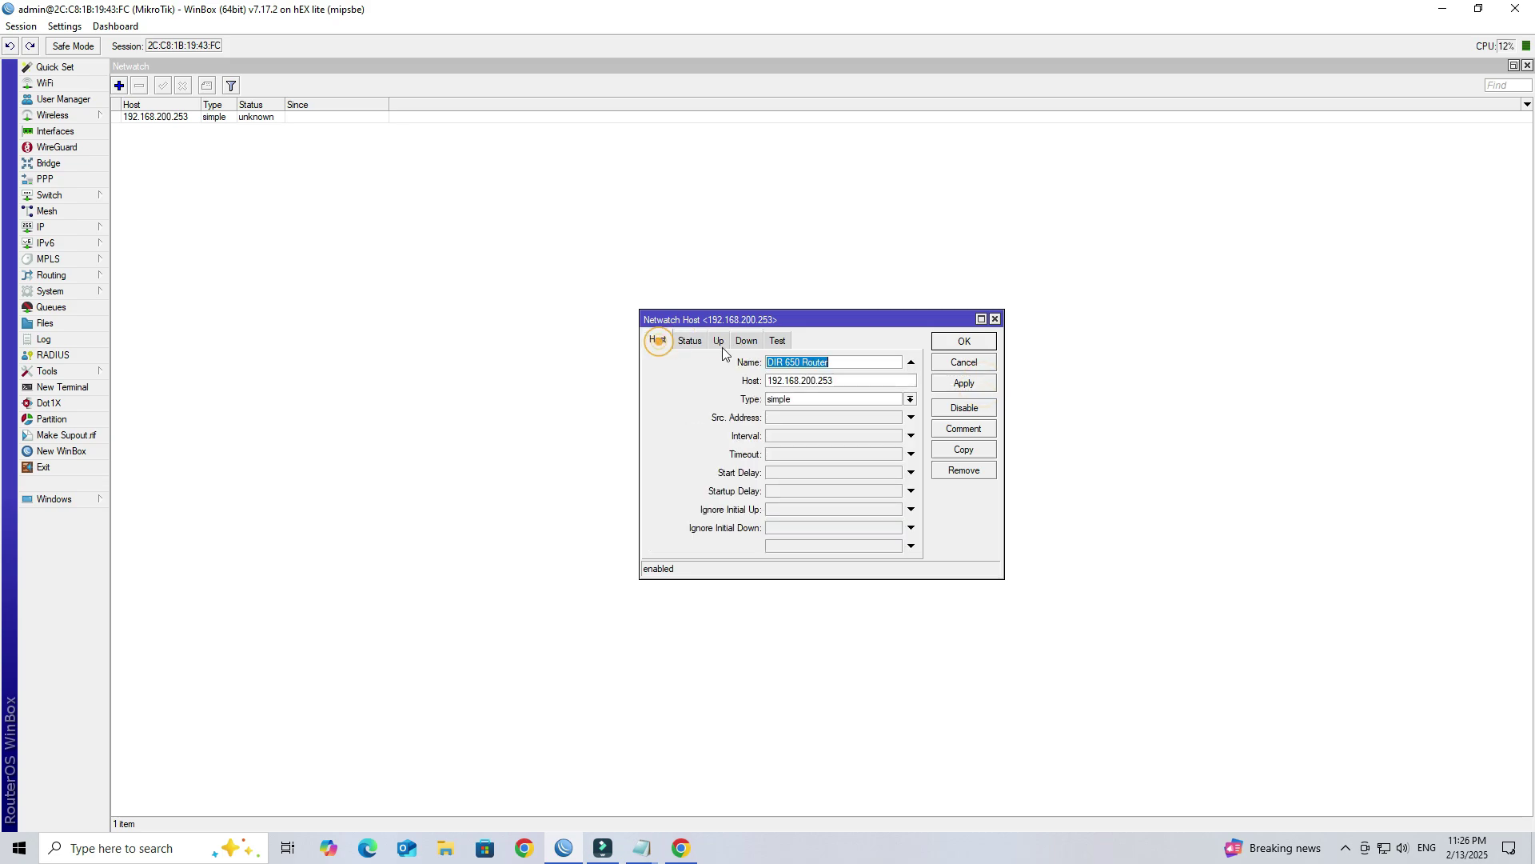
pyautogui.click(937, 345)
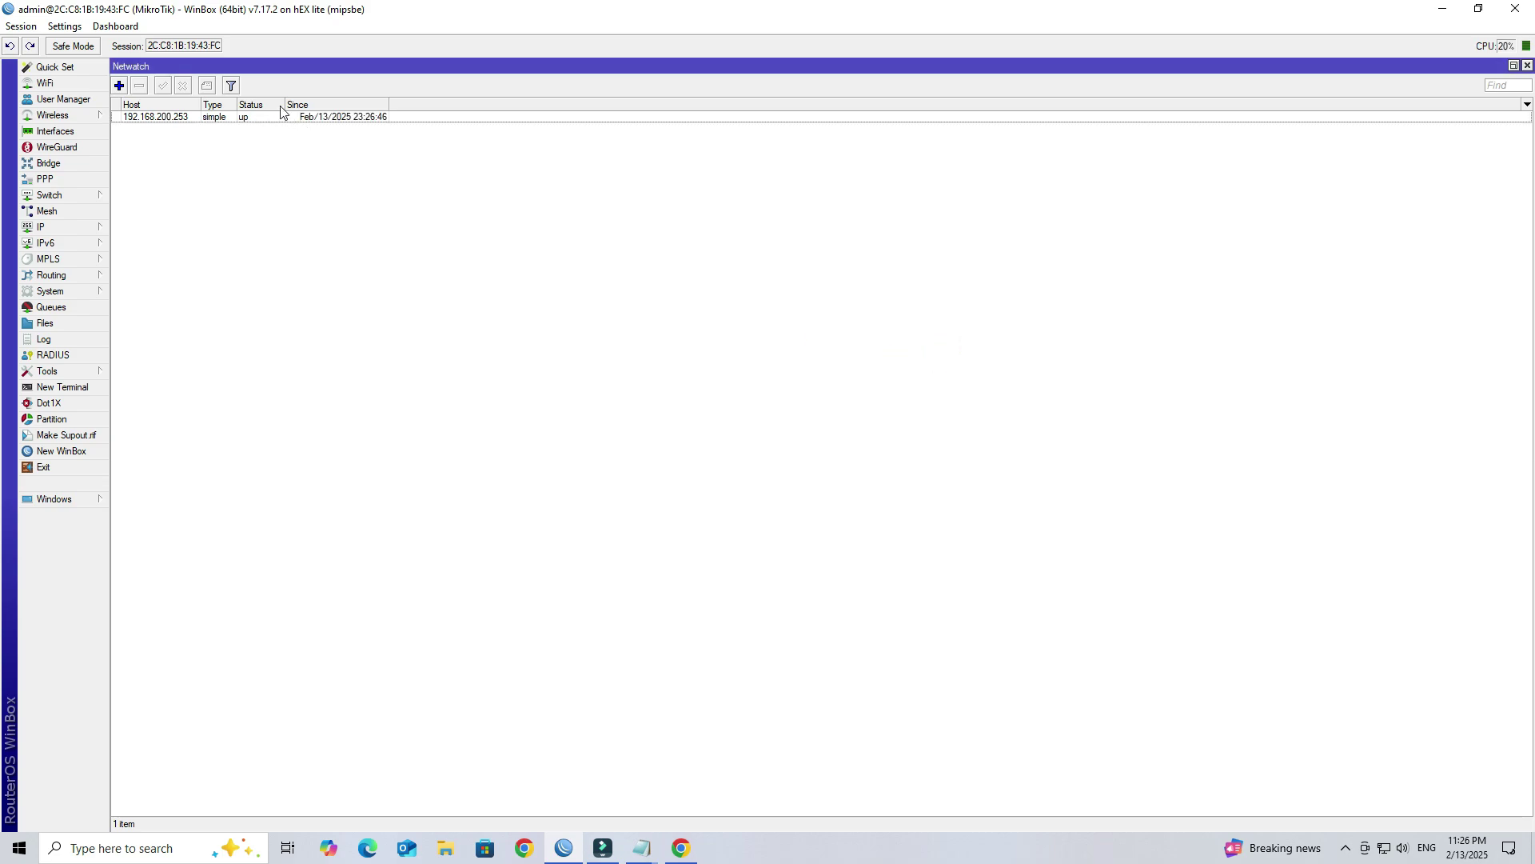
pyautogui.click(248, 118)
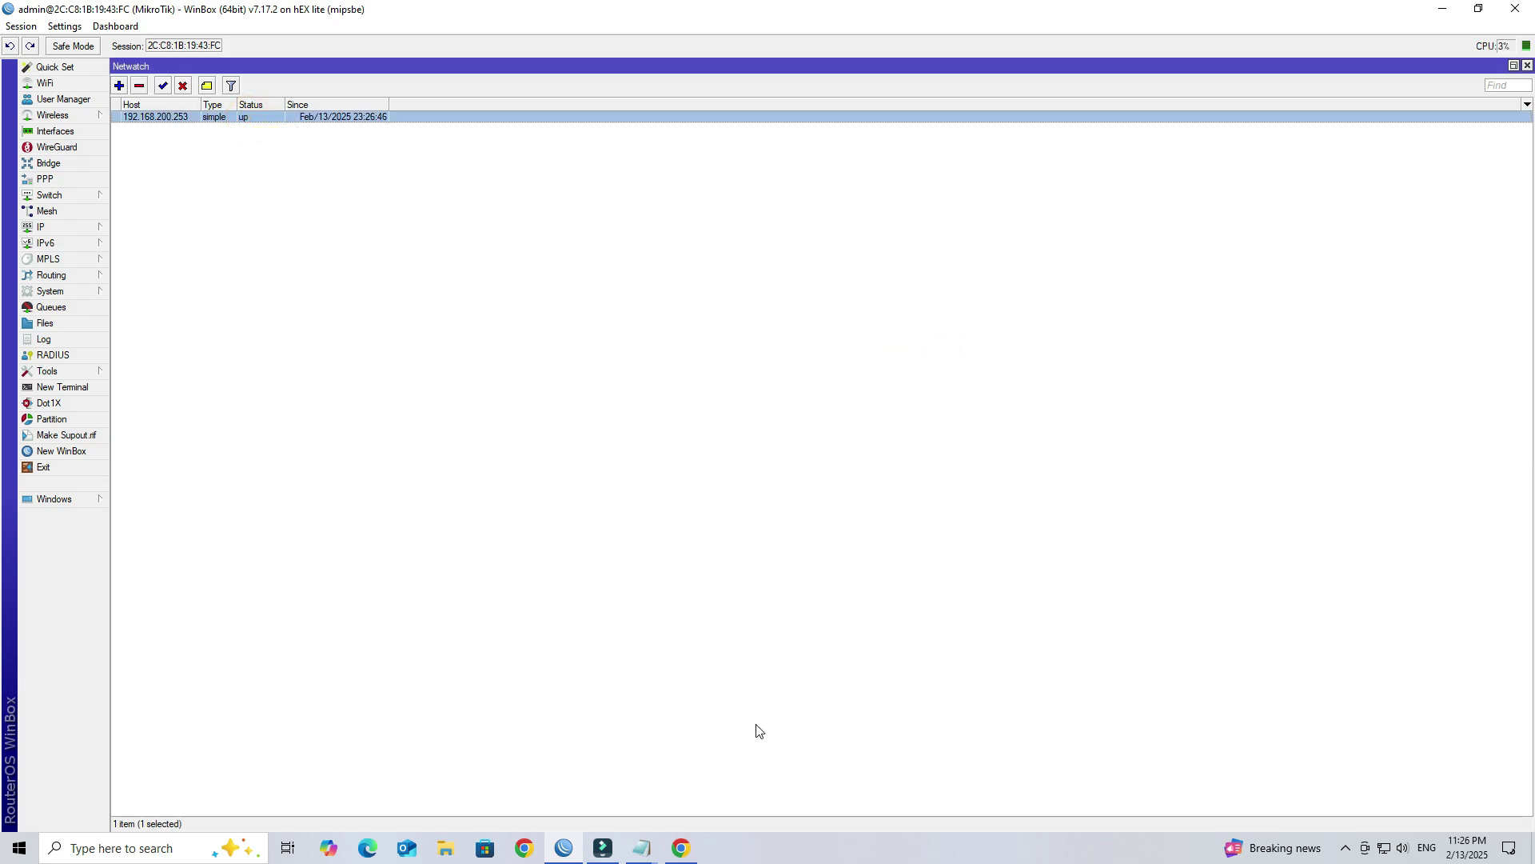
pyautogui.click(684, 849)
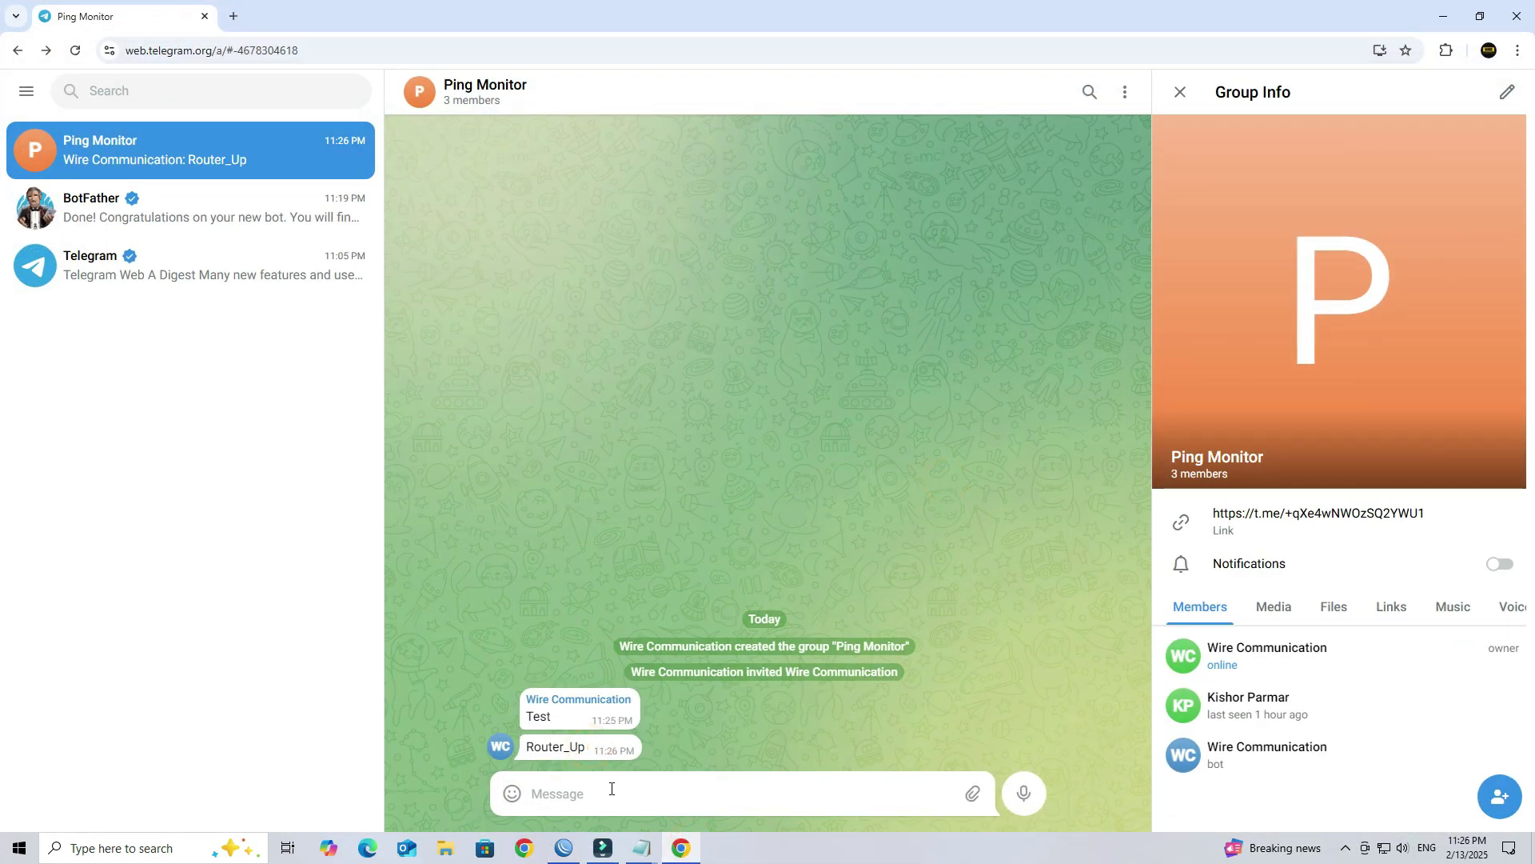
pyautogui.click(592, 748)
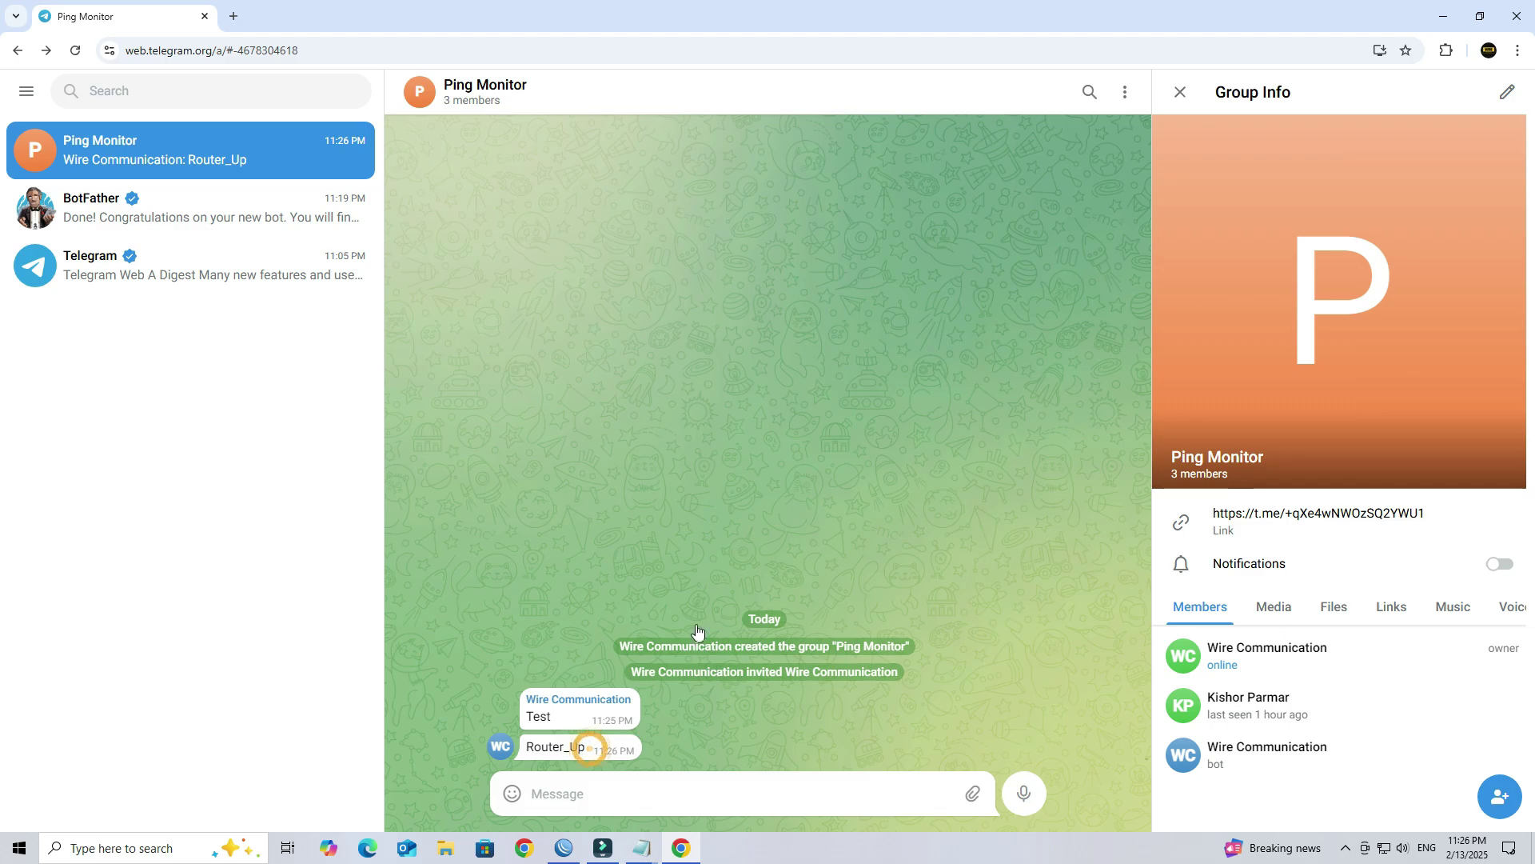
pyautogui.click(1443, 16)
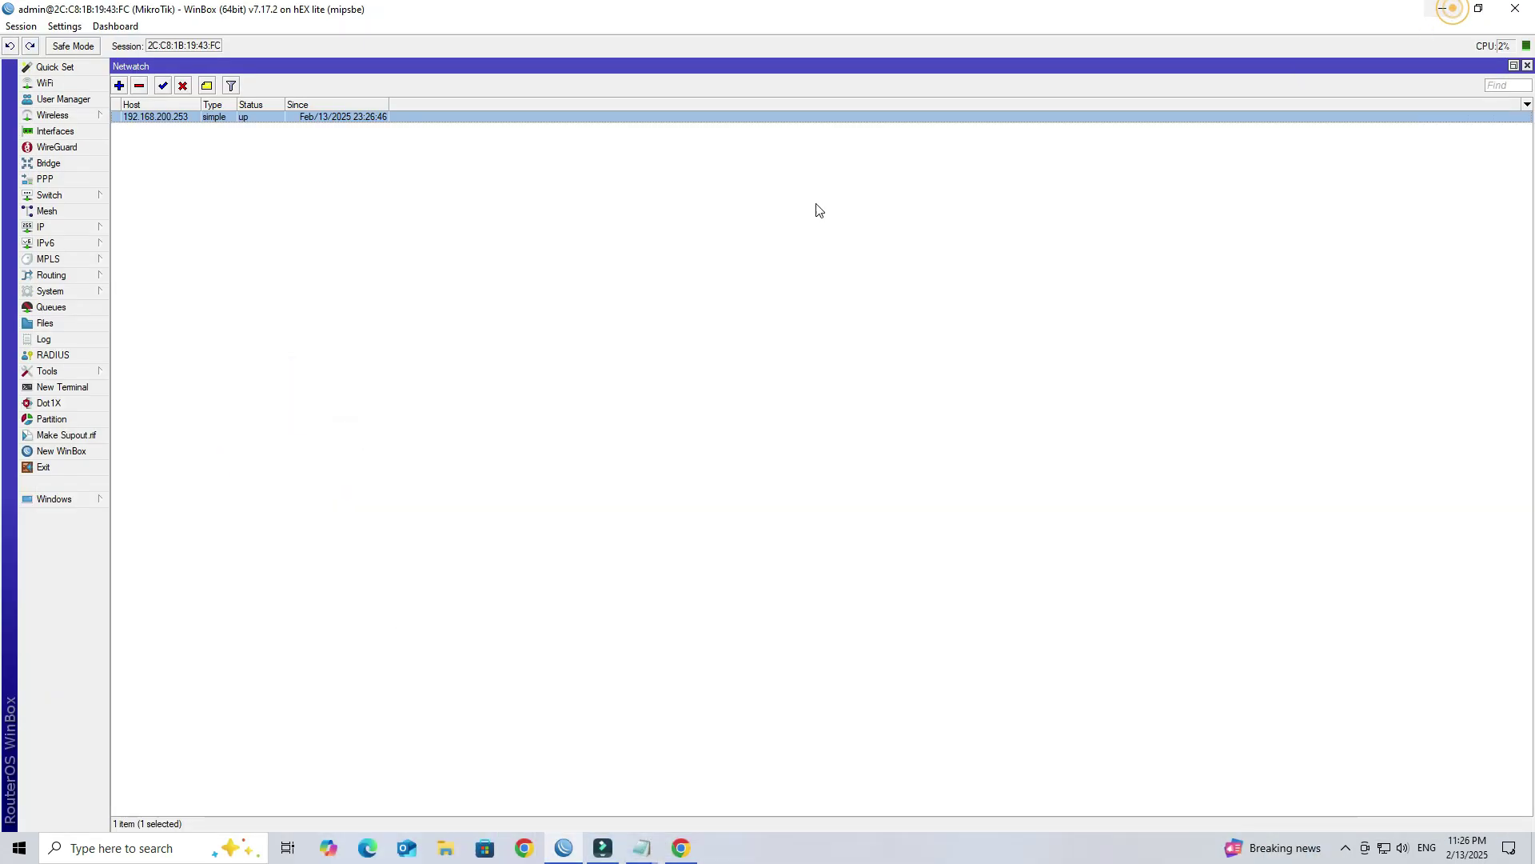
pyautogui.doubleClick(198, 120)
pyautogui.click(857, 375)
pyautogui.hotkey('ctrl', 'c')
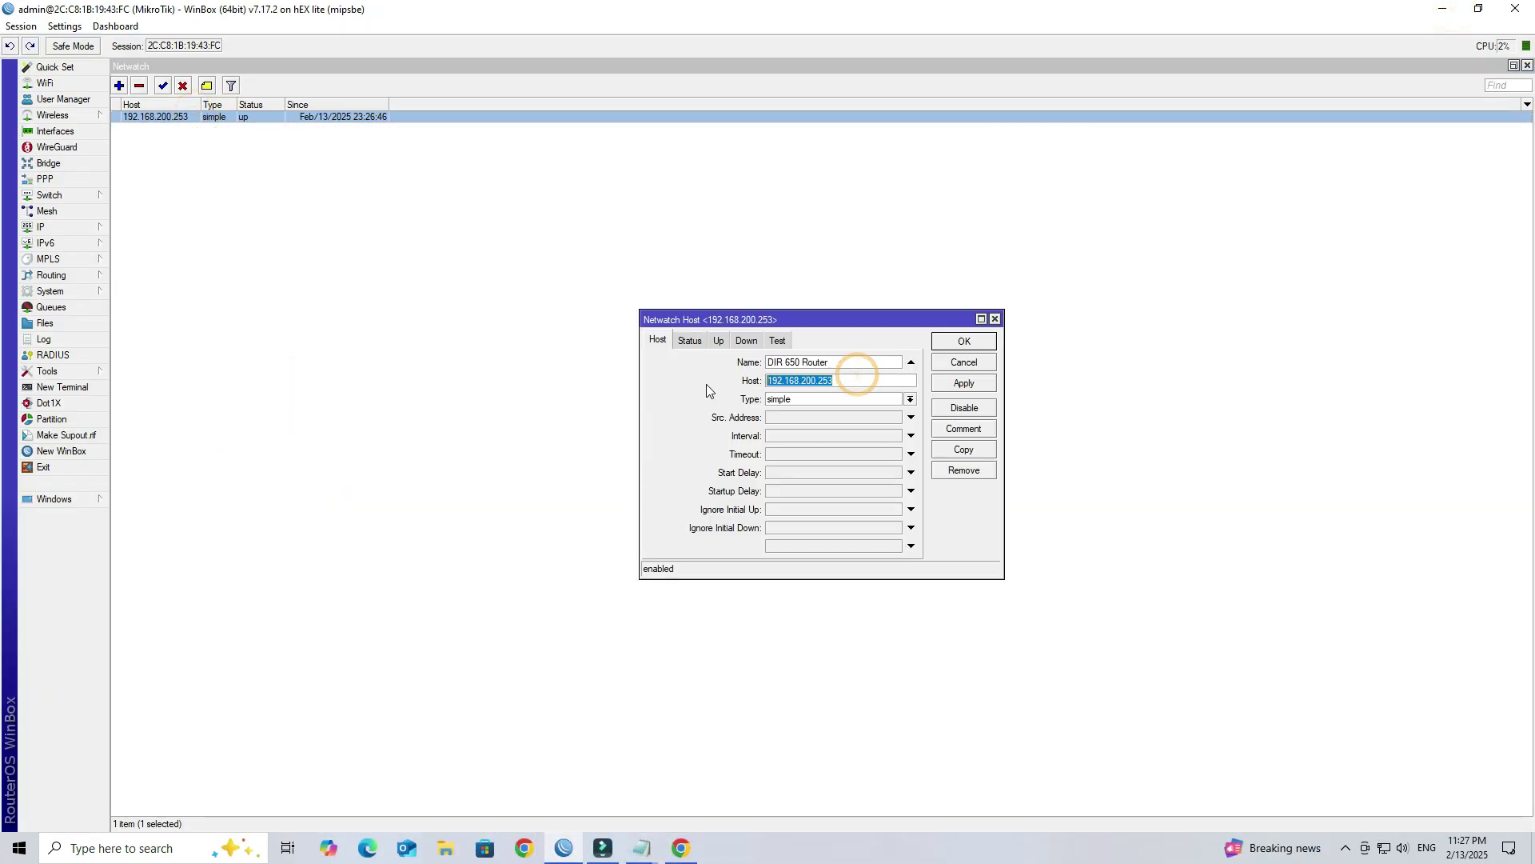
pyautogui.click(681, 847)
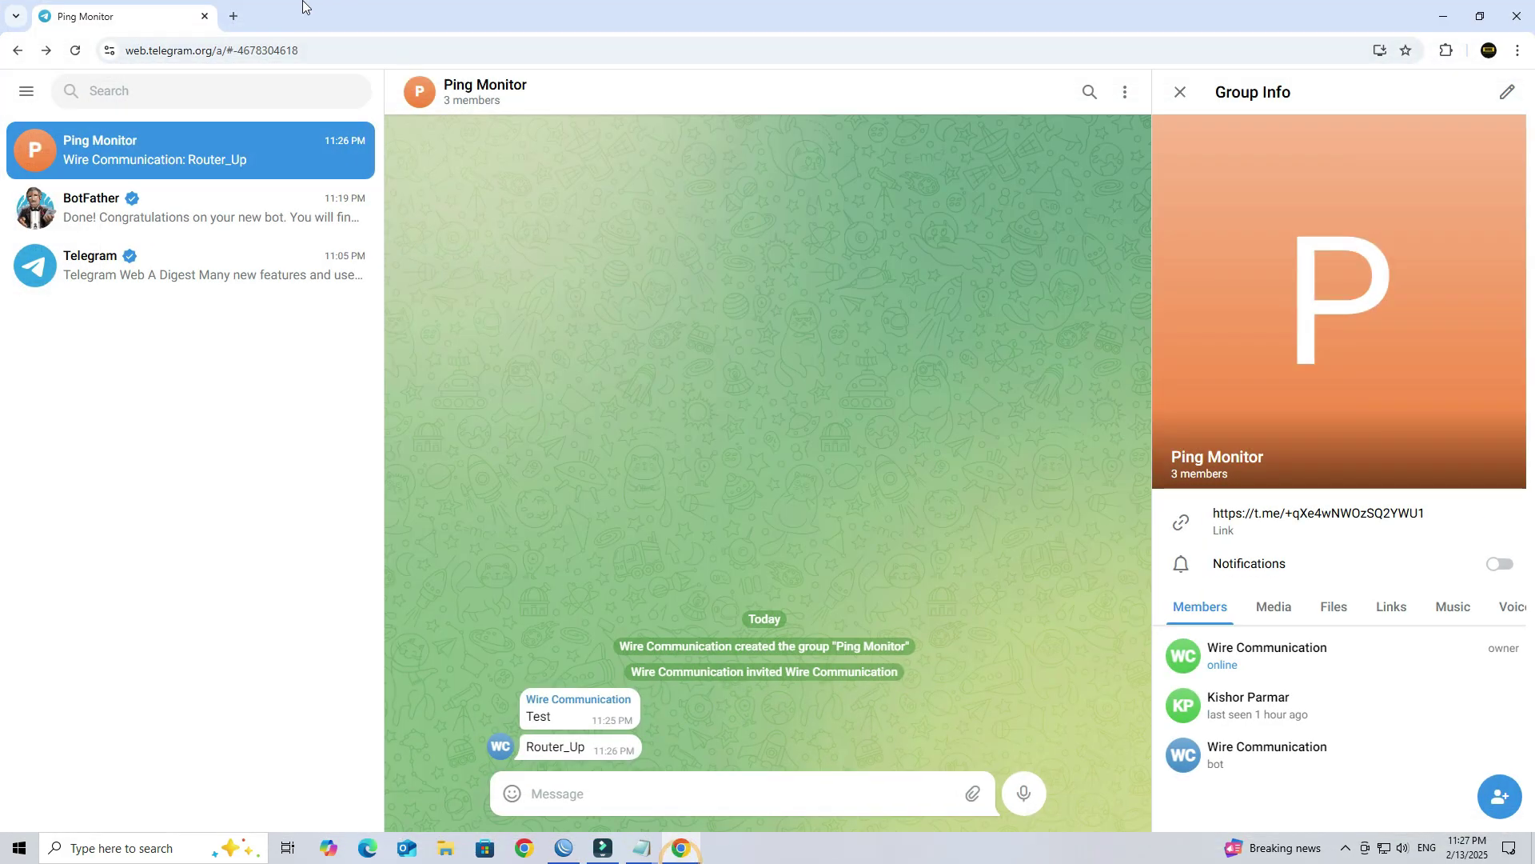
# Step: Load the router's web interface at 192.168.200.253:9192 in a new tab
pyautogui.click(233, 15)
pyautogui.hotkey('ctrl', 'v')
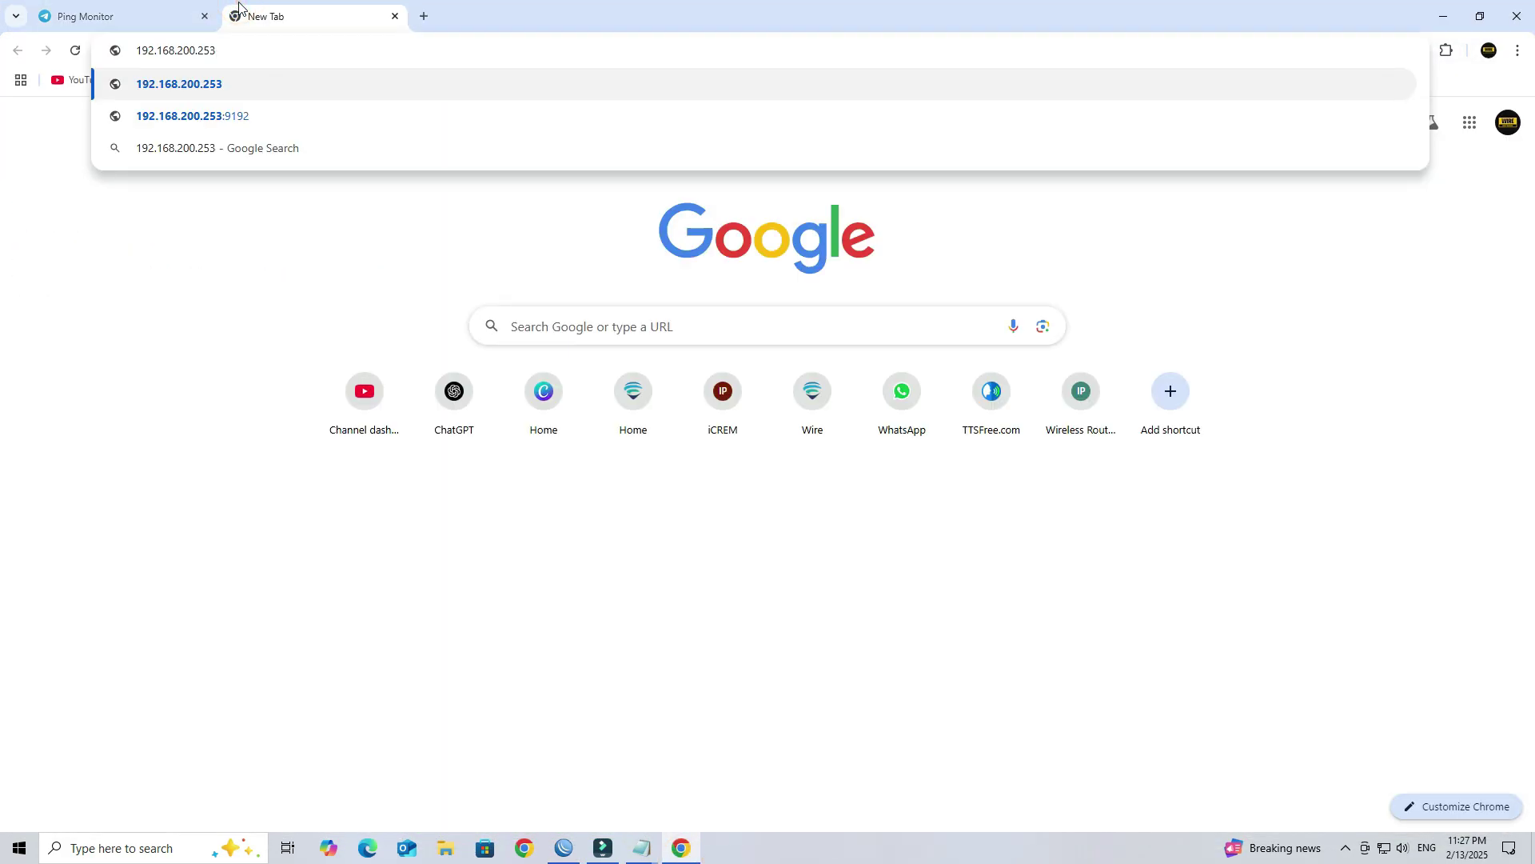
pyautogui.write(':9192')
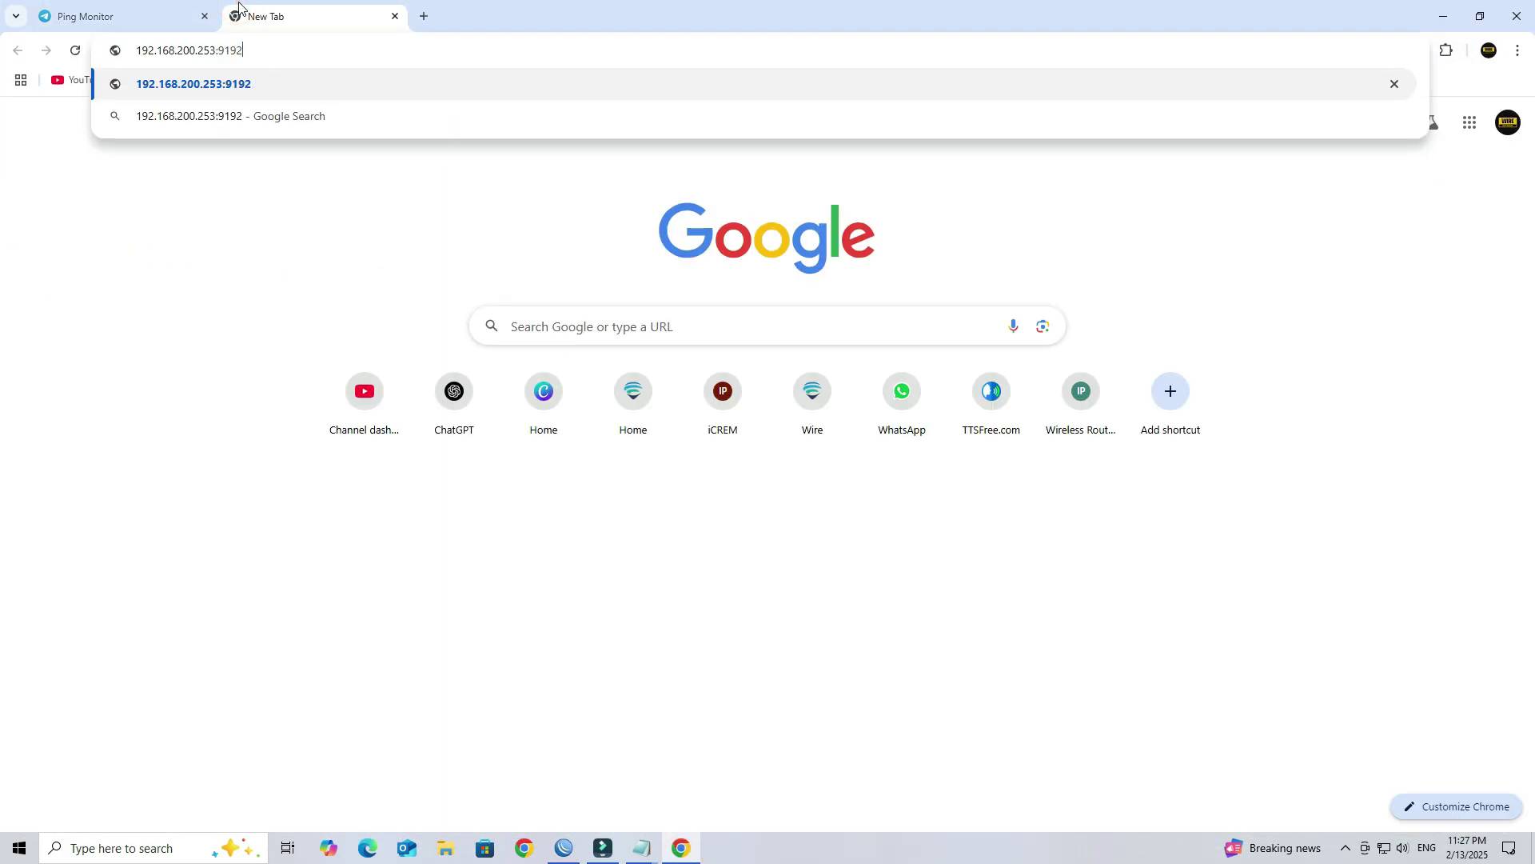
pyautogui.press('Return')
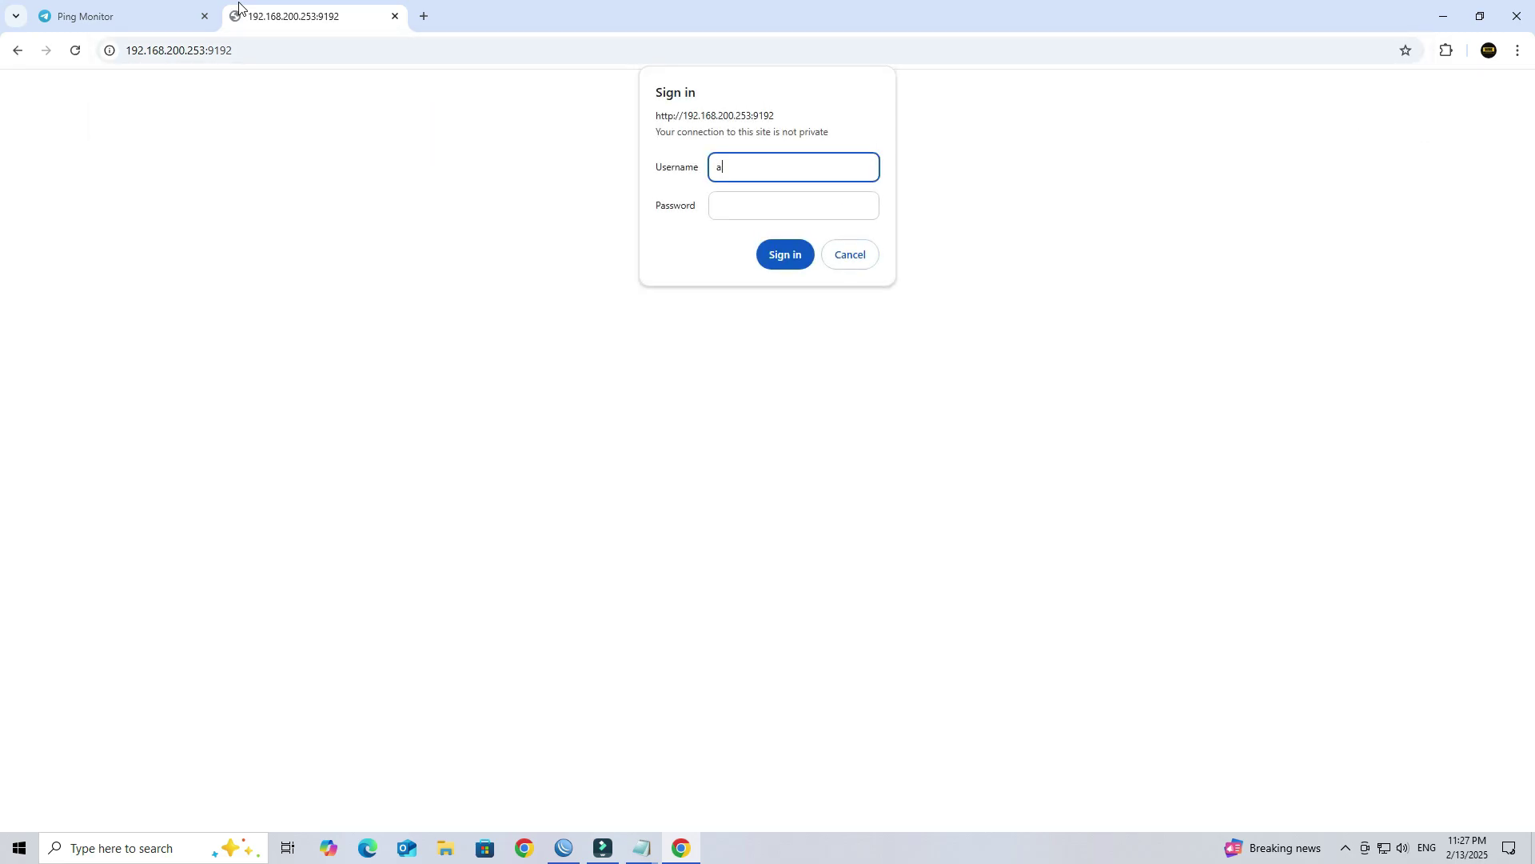
# Step: Sign in to the router with the admin username and its password
pyautogui.write('admin')
pyautogui.press('Tab')
pyautogui.write('admi')
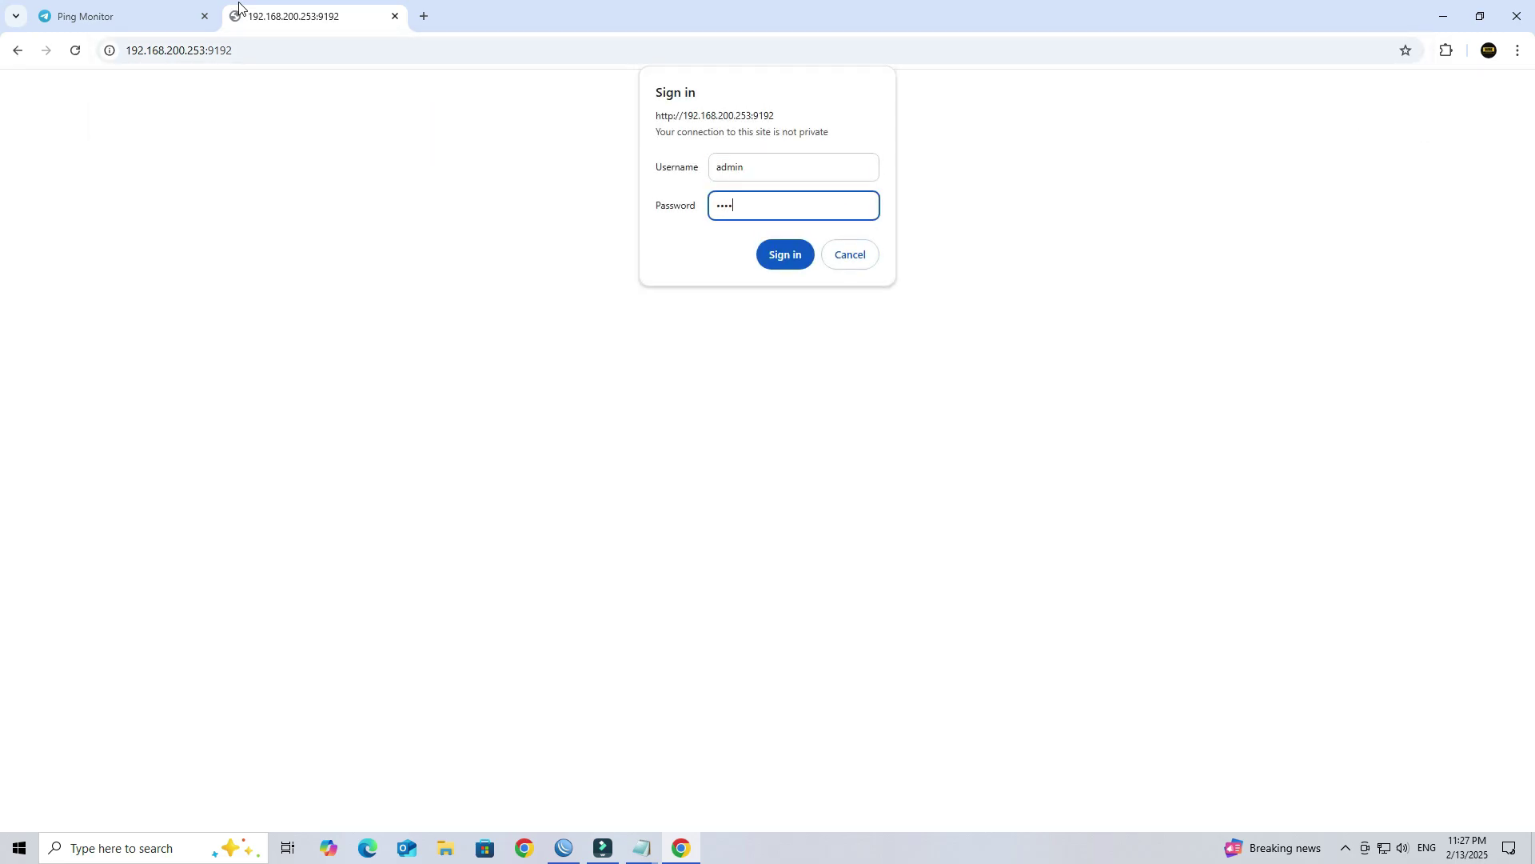
pyautogui.write('n')
pyautogui.press('Return')
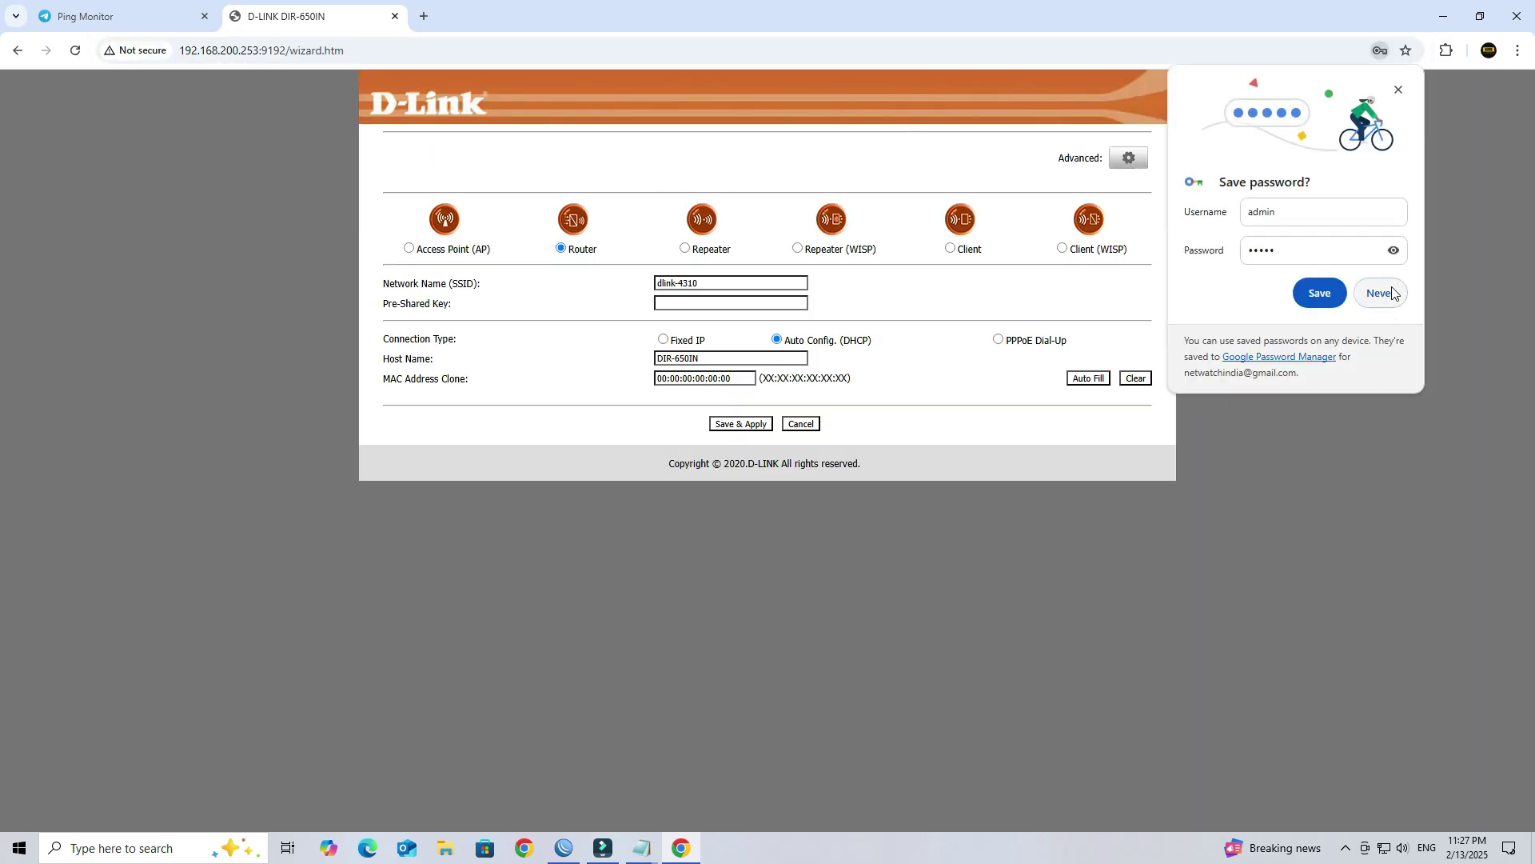
# Step: Decline saving the password and open the router's Advanced settings
pyautogui.click(1392, 293)
pyautogui.click(1129, 158)
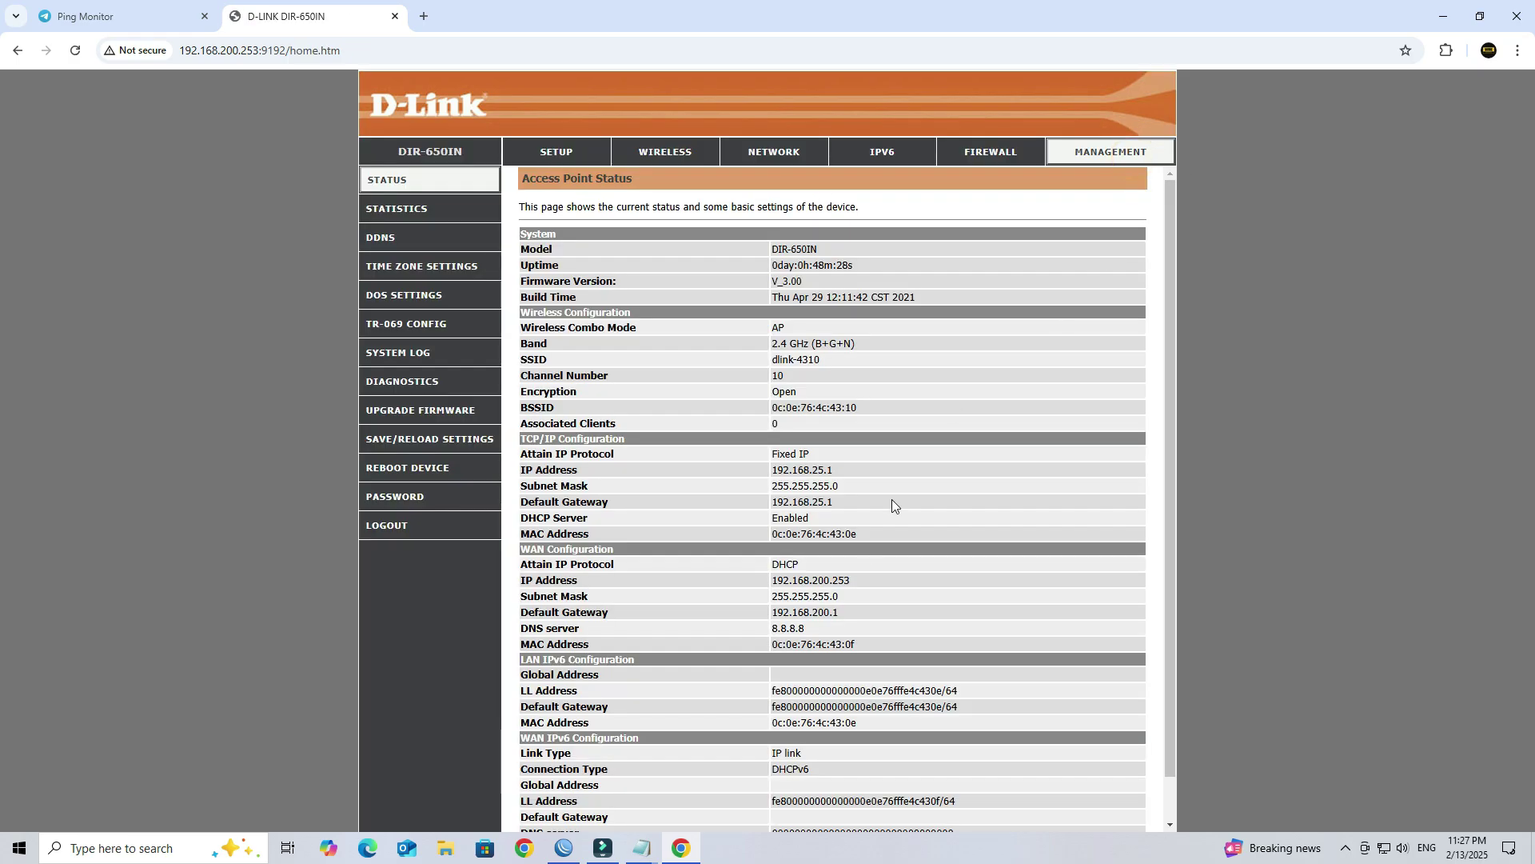
pyautogui.doubleClick(863, 579)
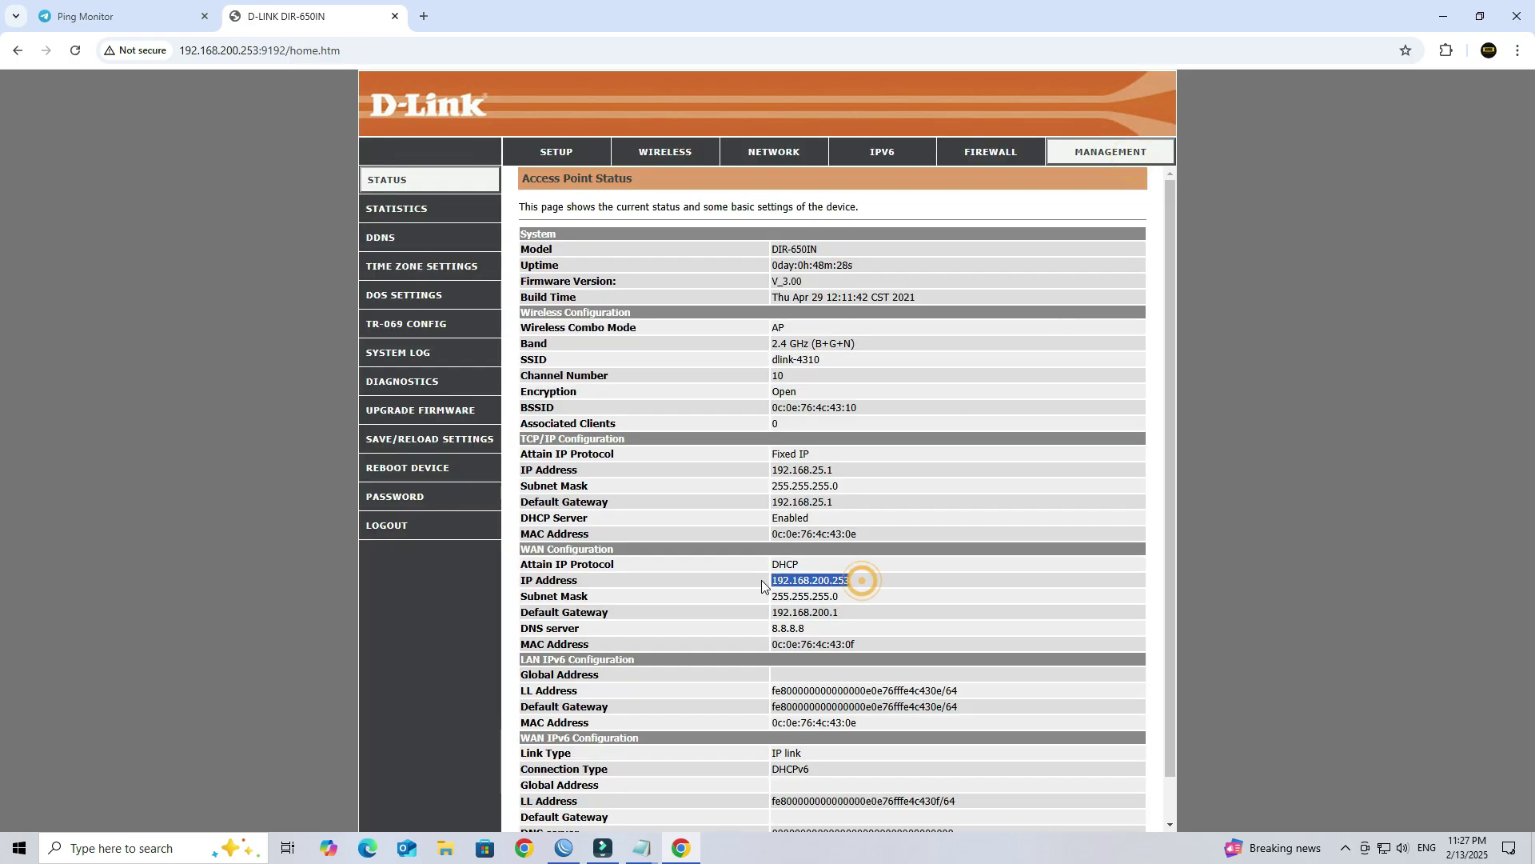
# Step: Set the WAN access type to Static IP 103.158.44.6 and Save&Apply
pyautogui.click(773, 160)
pyautogui.click(445, 207)
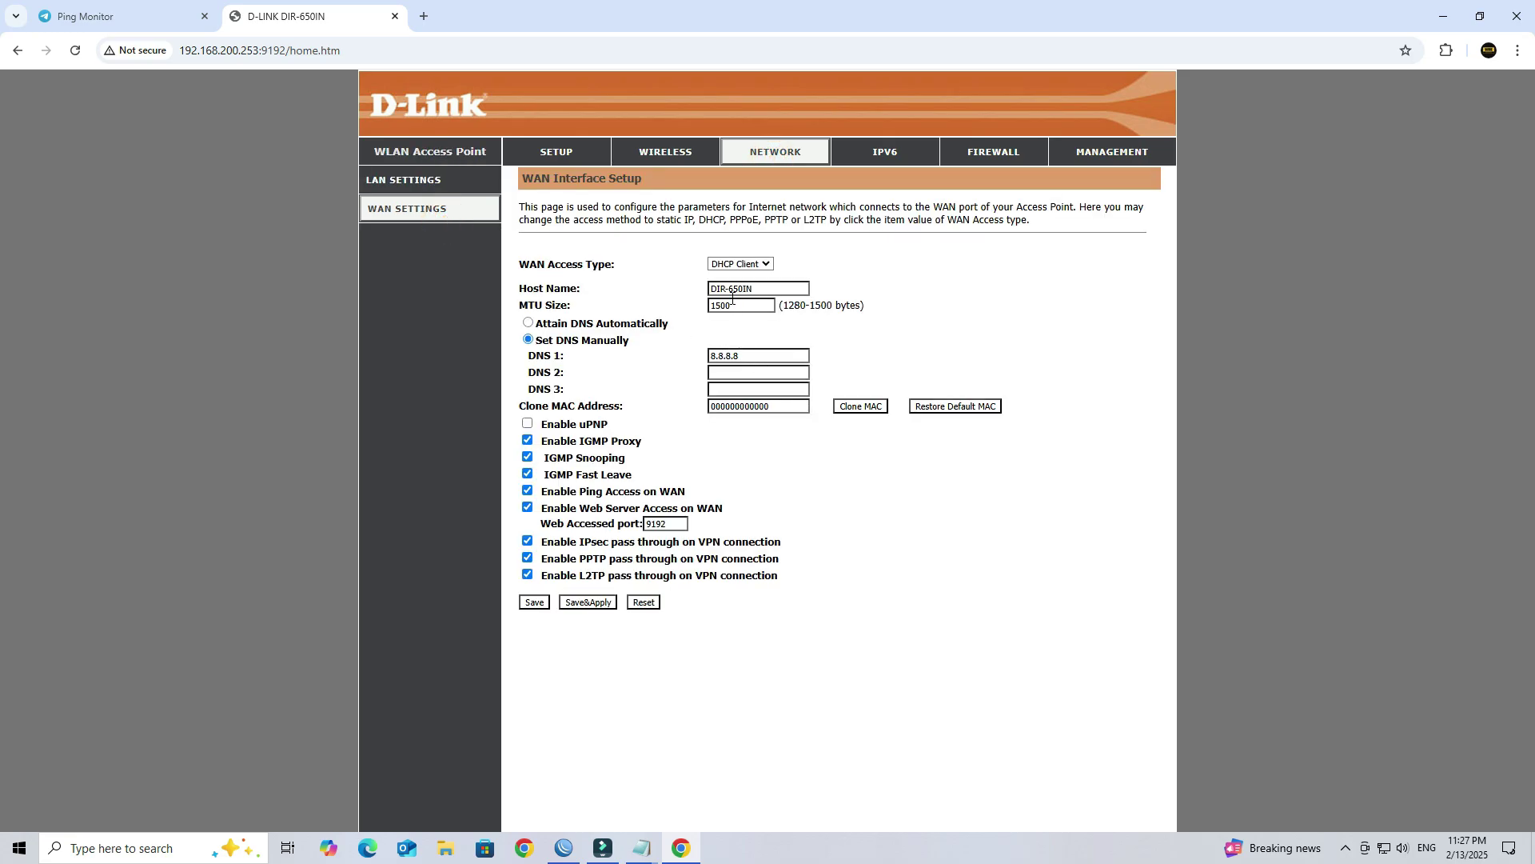
pyautogui.click(736, 266)
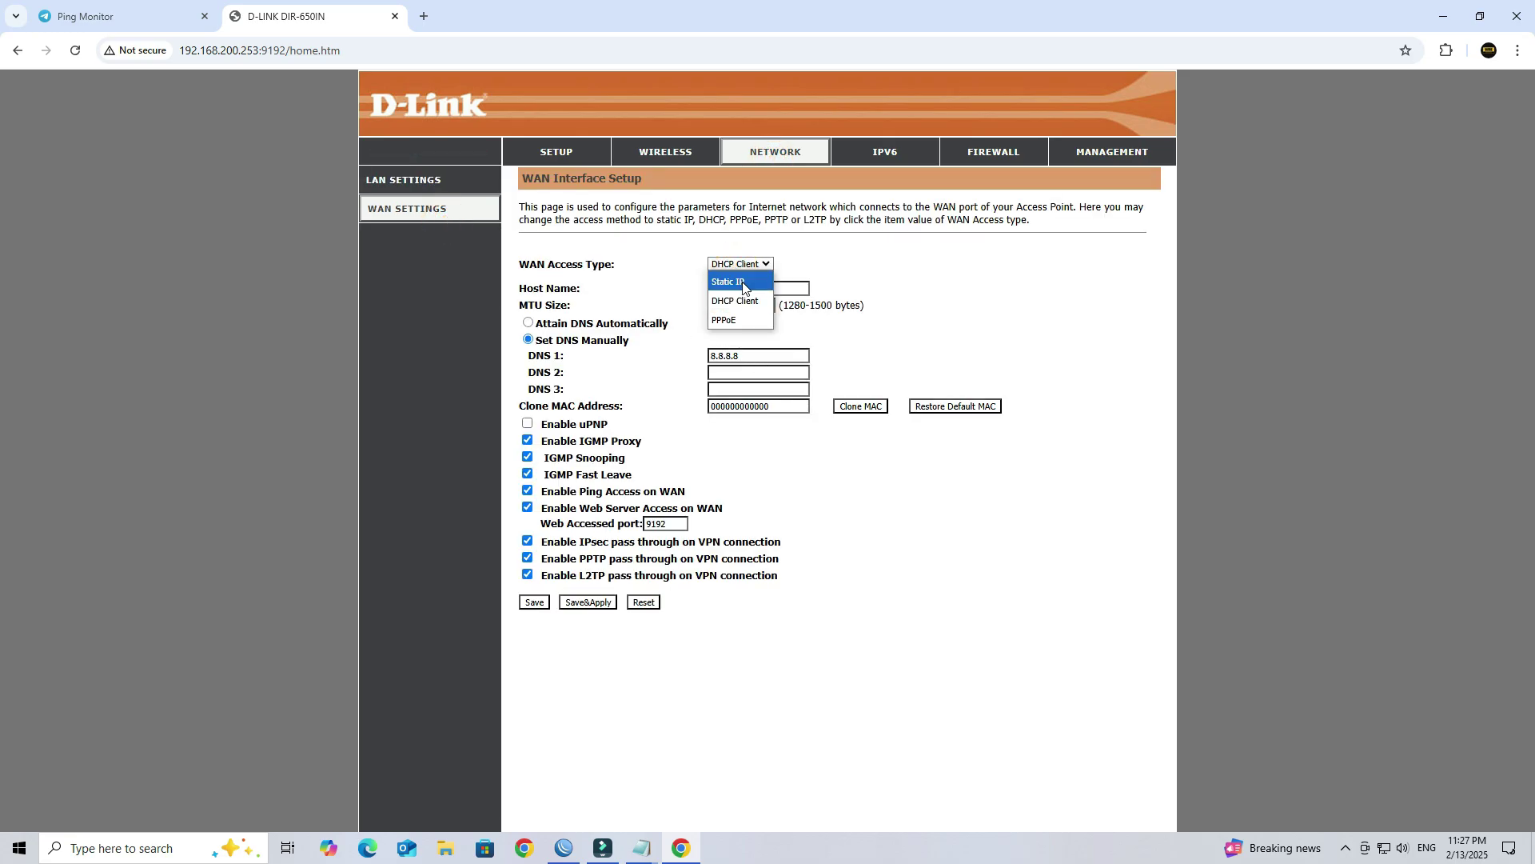
pyautogui.click(728, 282)
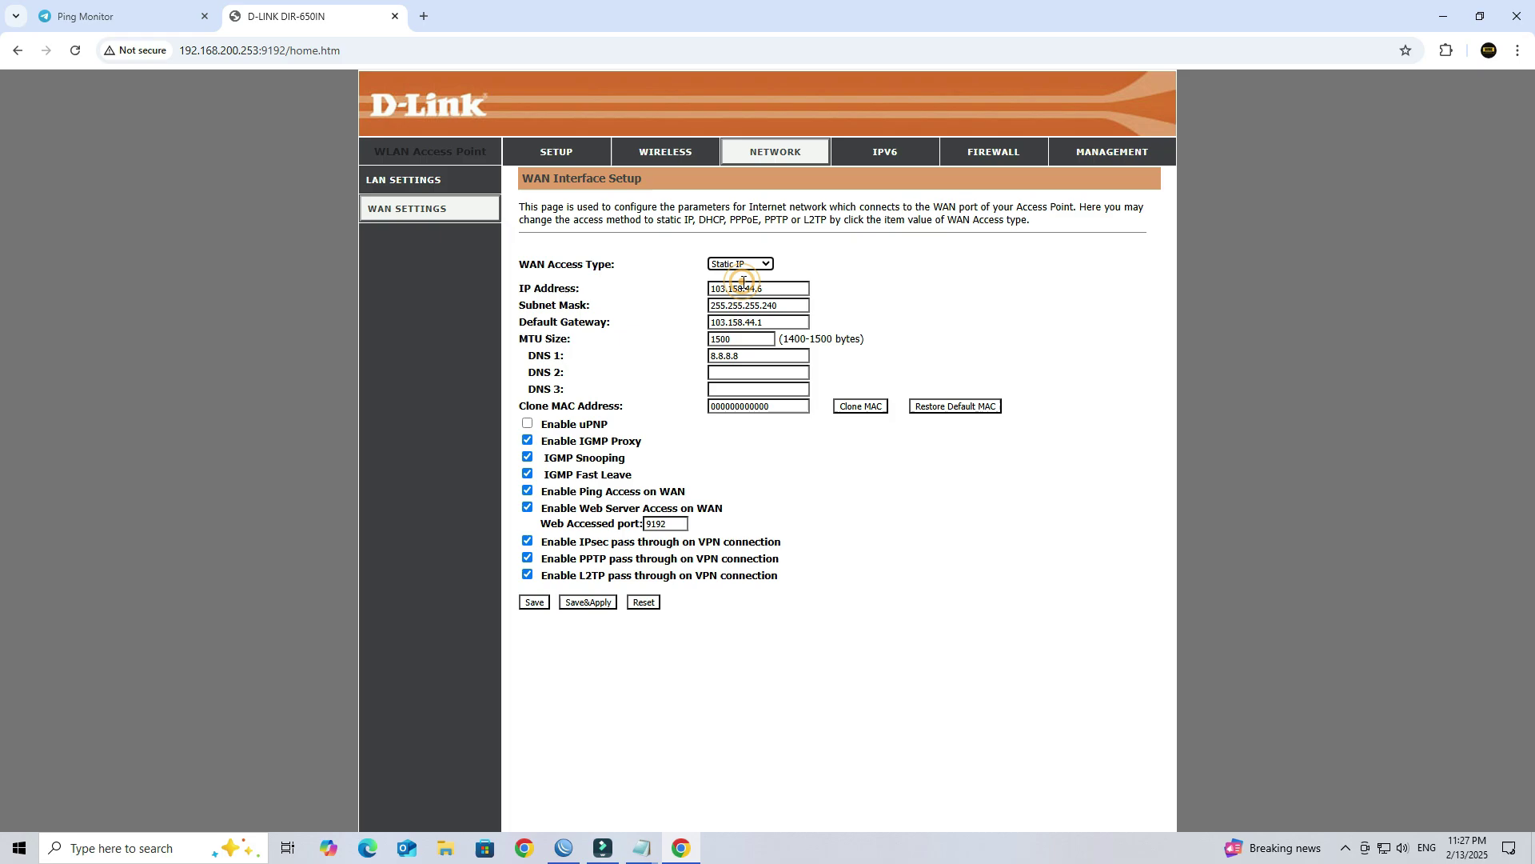
pyautogui.click(599, 607)
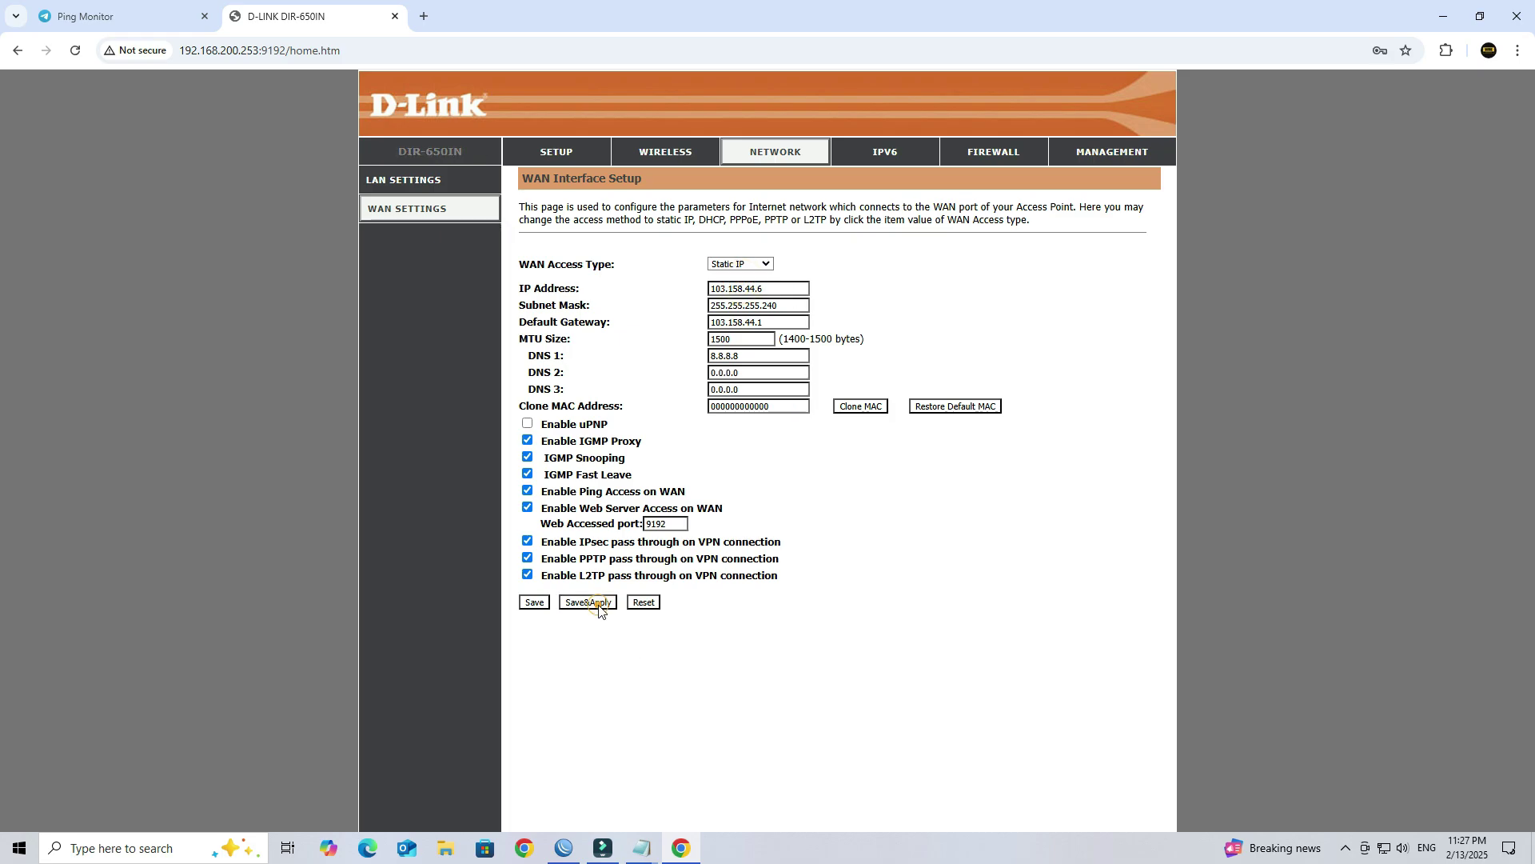
# Step: Return to the Telegram Ping Monitor chat to watch for alerts
pyautogui.click(645, 849)
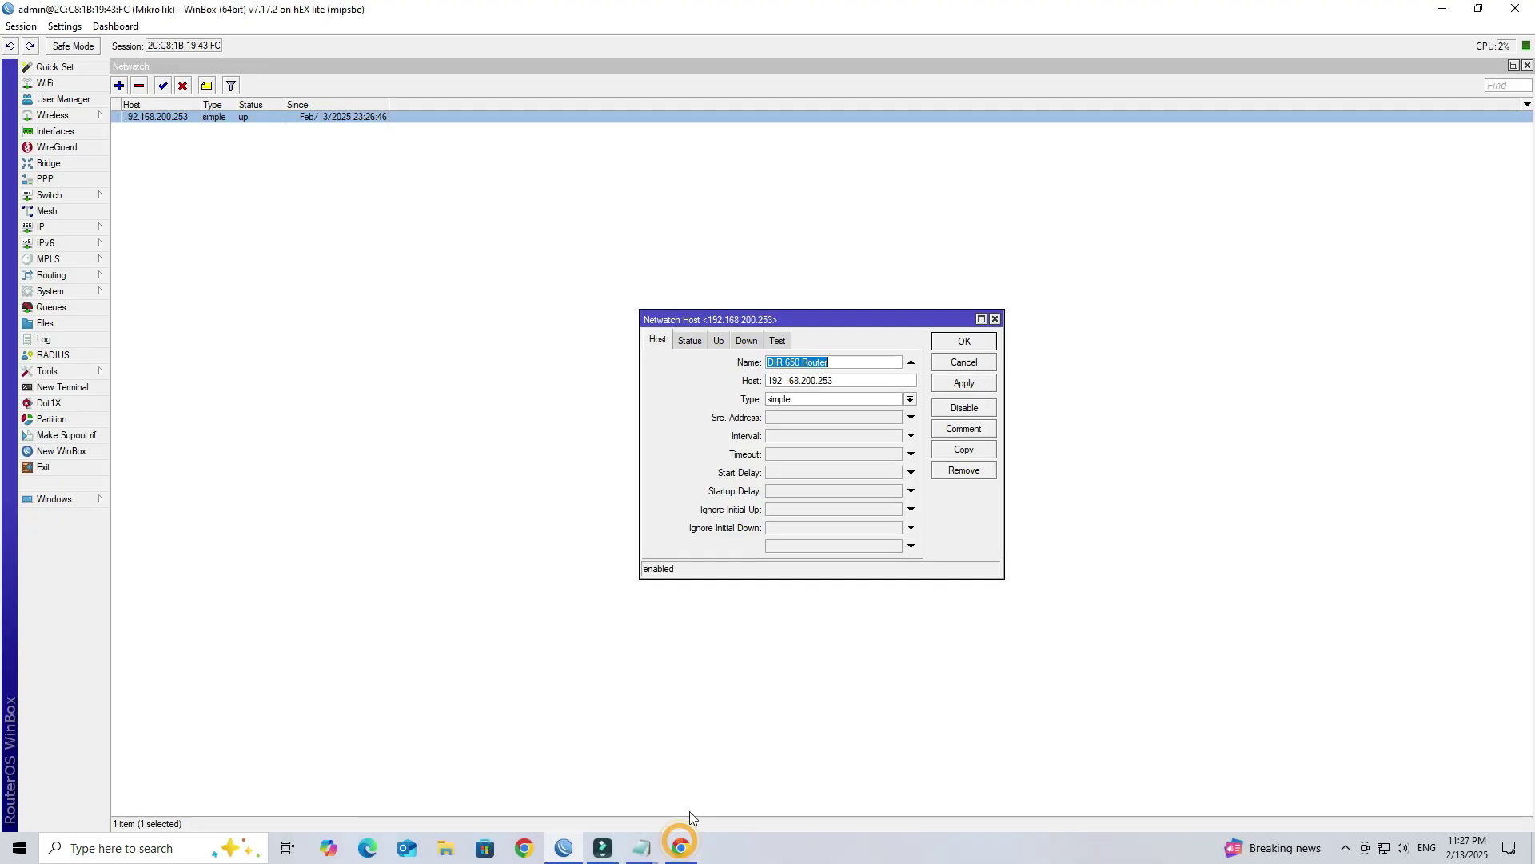
pyautogui.moveTo(674, 854)
pyautogui.click(683, 736)
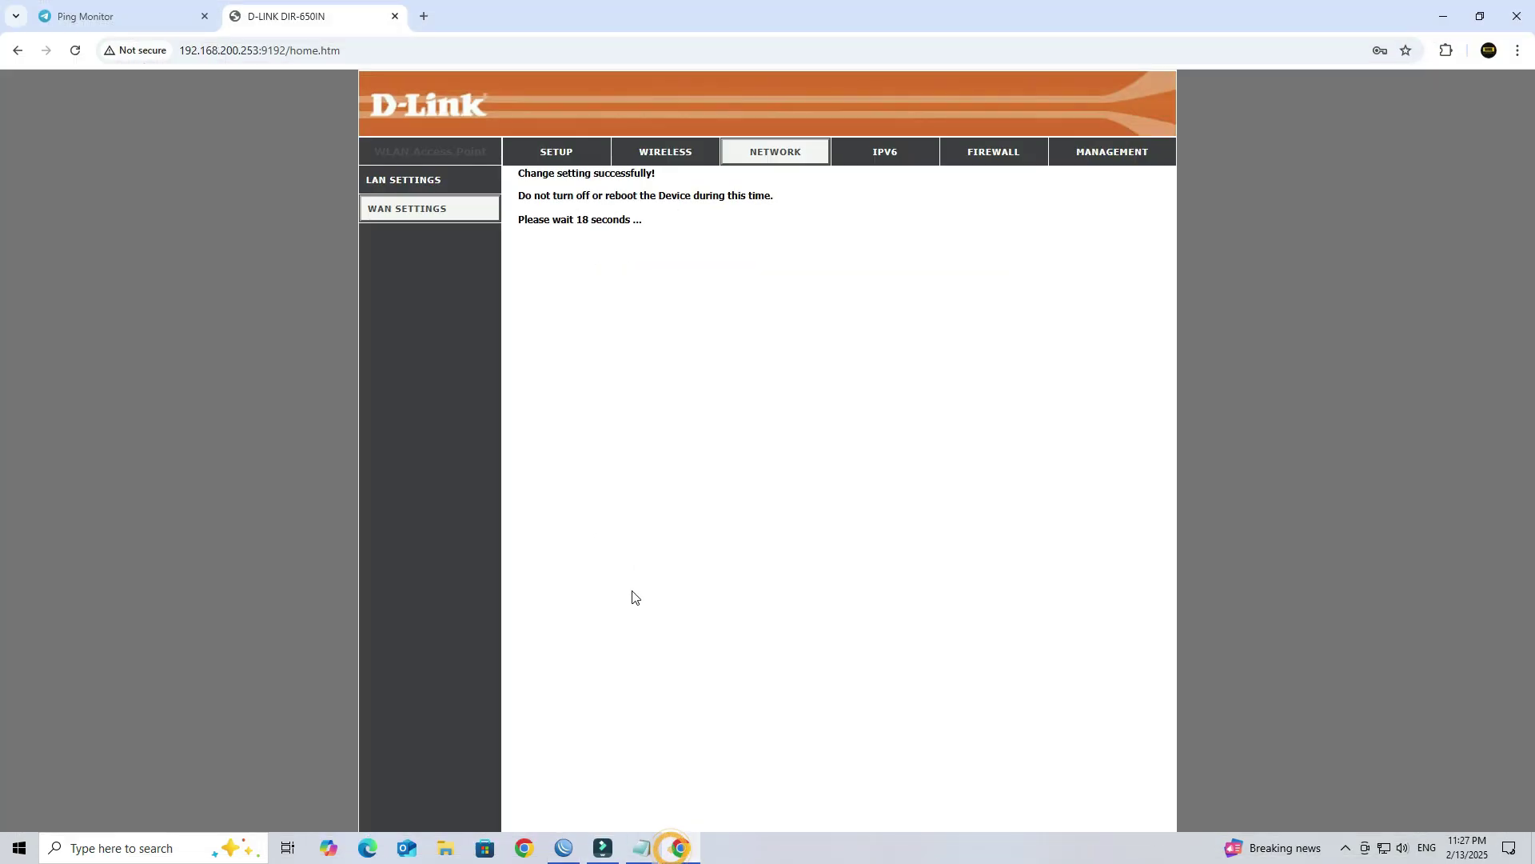
pyautogui.click(132, 29)
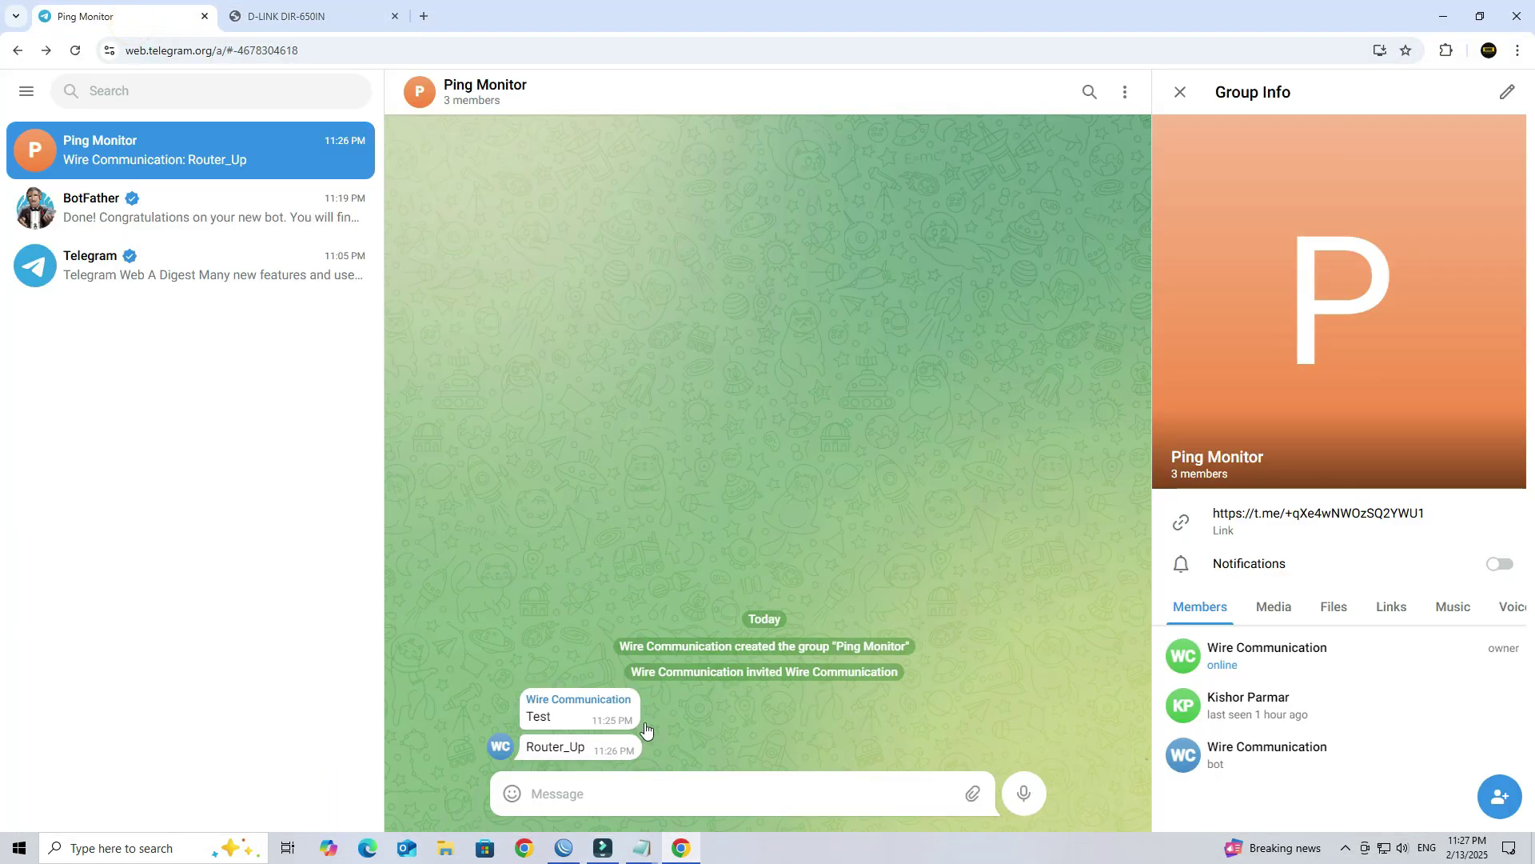